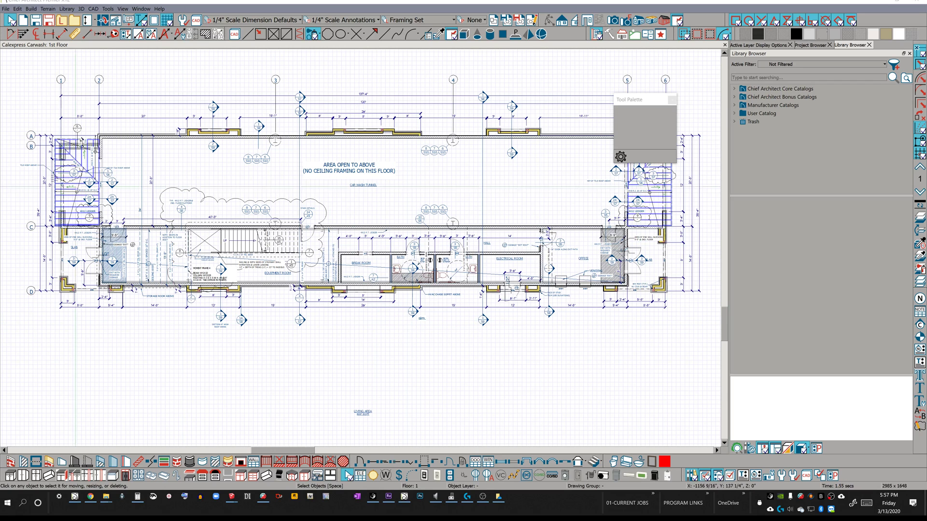
Examine the first-floor framing plan with its callouts, notes, dimensions and cross-section markers across the whole building
middle_click_drag(316, 210, 324, 254)
scroll(323, 266, "down", 1)
scroll(326, 306, "up", 1)
scroll(320, 323, "up", 1)
scroll(325, 253, "down", 3)
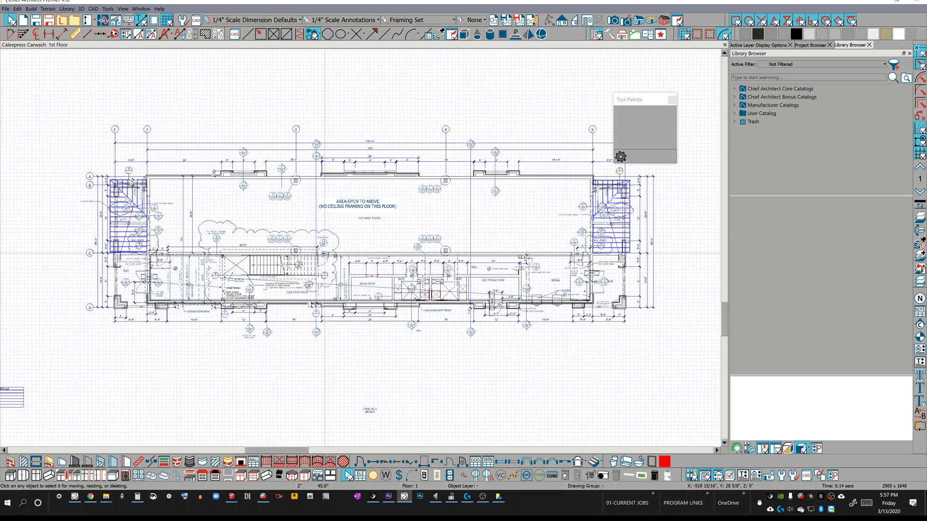
scroll(325, 254, "up", 2)
middle_click_drag(358, 226, 372, 238)
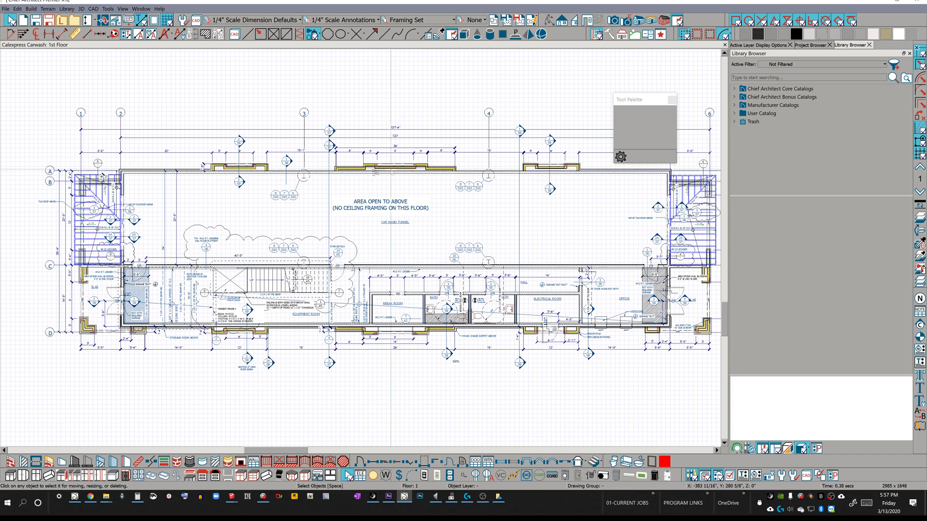
middle_click_drag(449, 257, 426, 258)
scroll(262, 284, "up", 3)
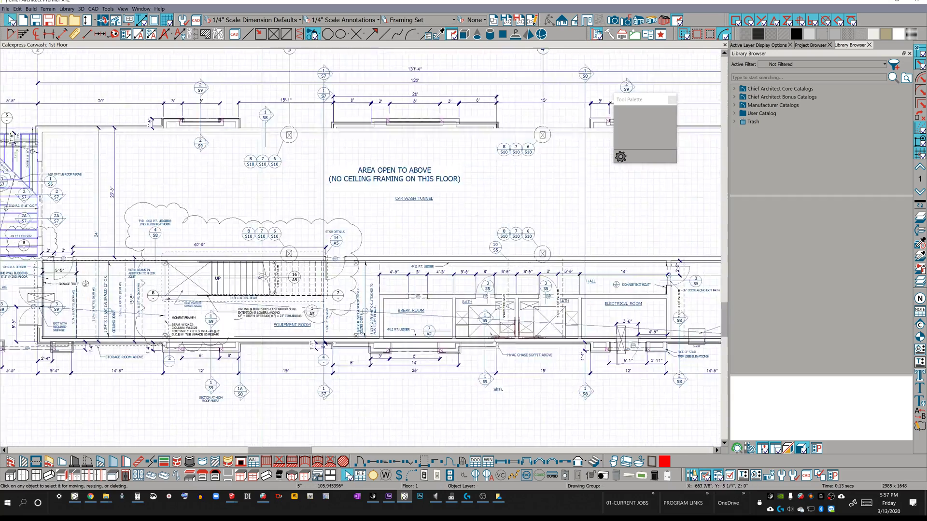
scroll(373, 285, "down", 3)
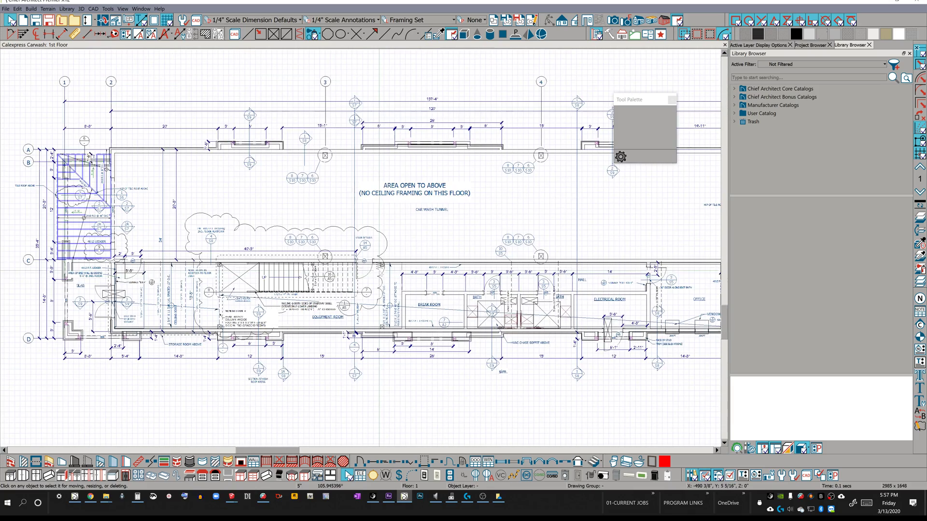
scroll(380, 264, "down", 1)
middle_click_drag(379, 264, 319, 282)
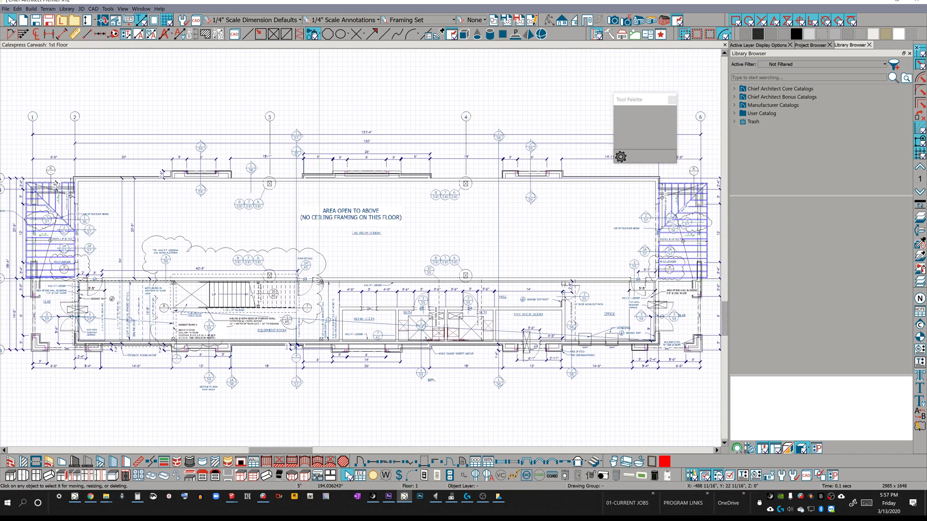
scroll(319, 283, "down", 2)
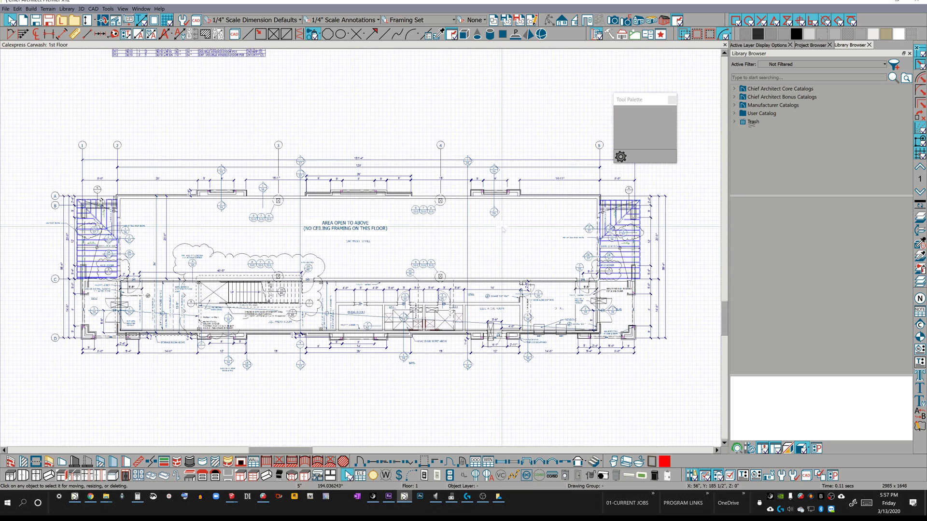
Turn off display of the CAD Default, Electrical and Framing layers and all Text layers in the Framing Set
left_click(771, 45)
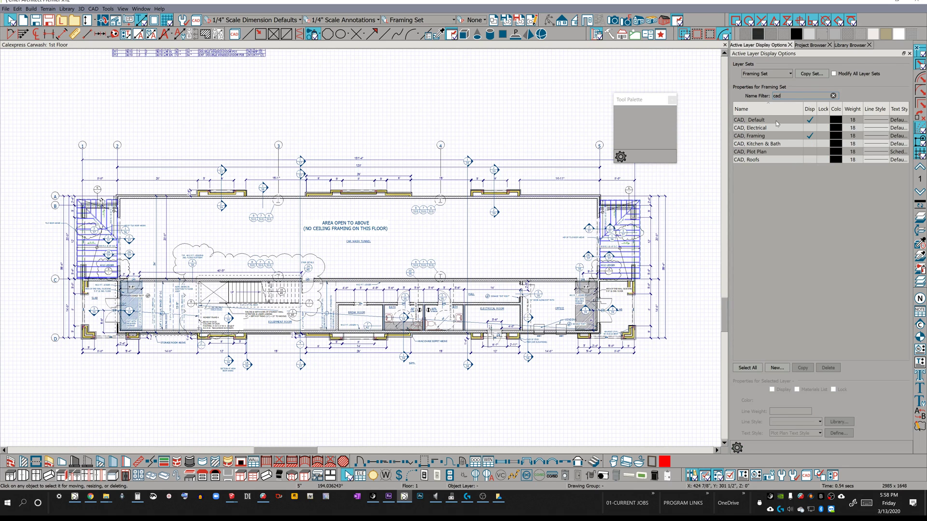
left_click(777, 121)
left_click(779, 135)
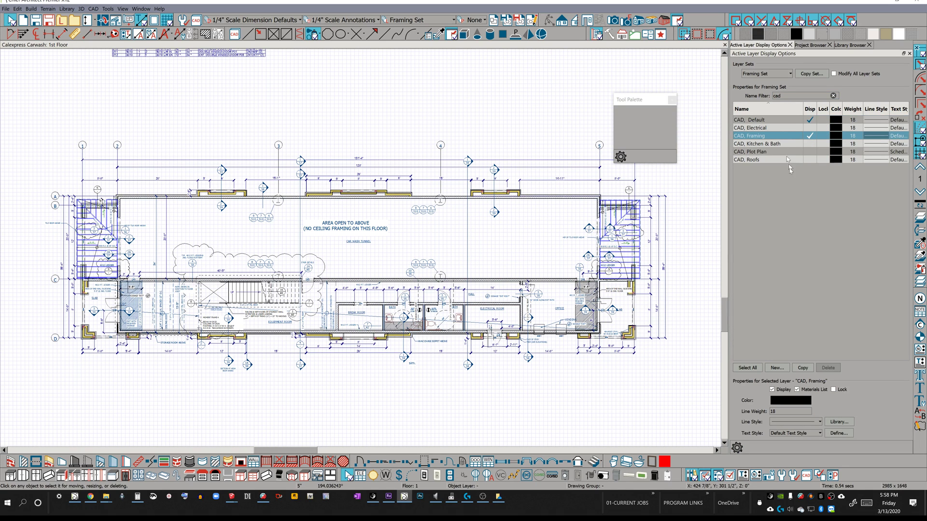
left_click(792, 120, "shift")
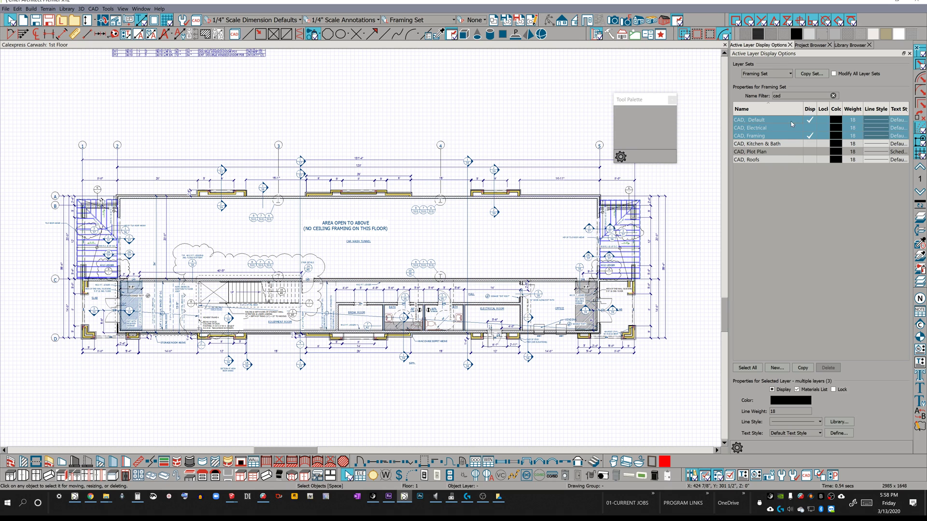
left_click(772, 390)
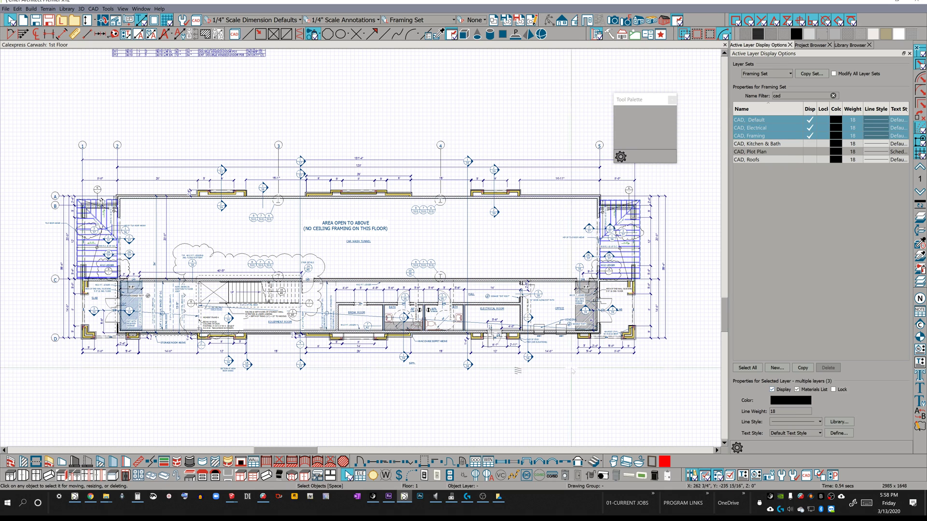
left_click(778, 390)
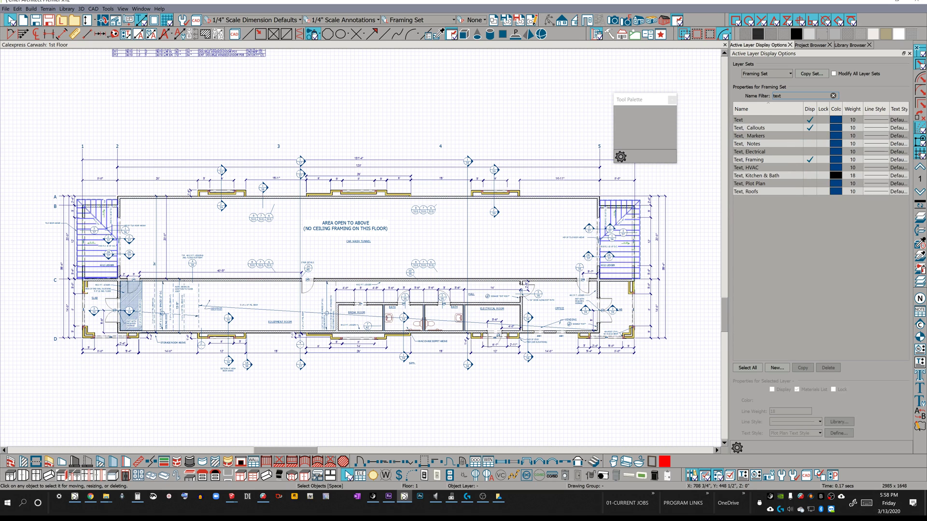
left_click(744, 369)
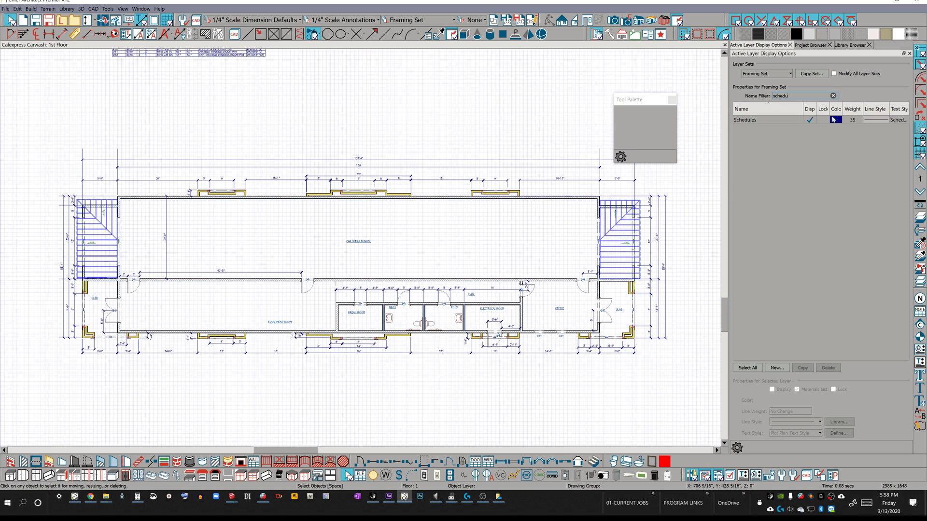
Turn off display of the Schedules layer and look over the decluttered floor plan
left_click(813, 122)
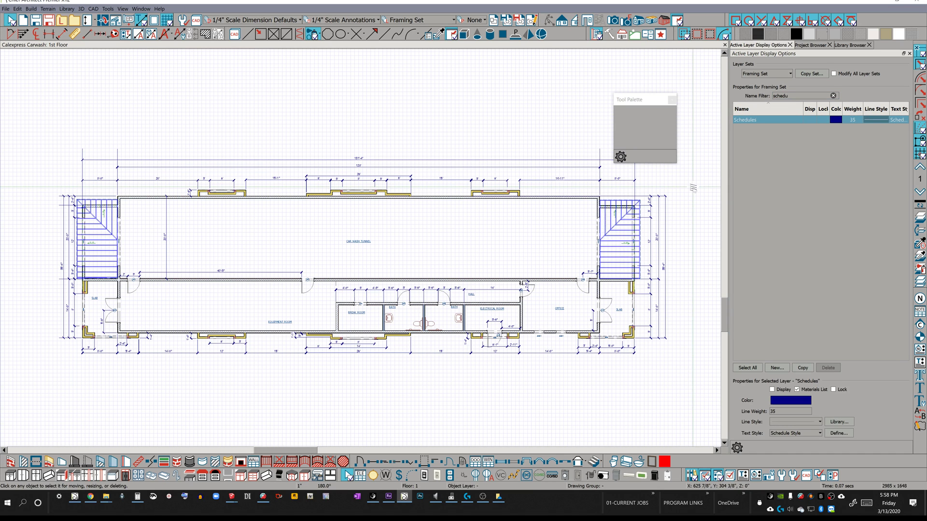
scroll(681, 220, "down", 2)
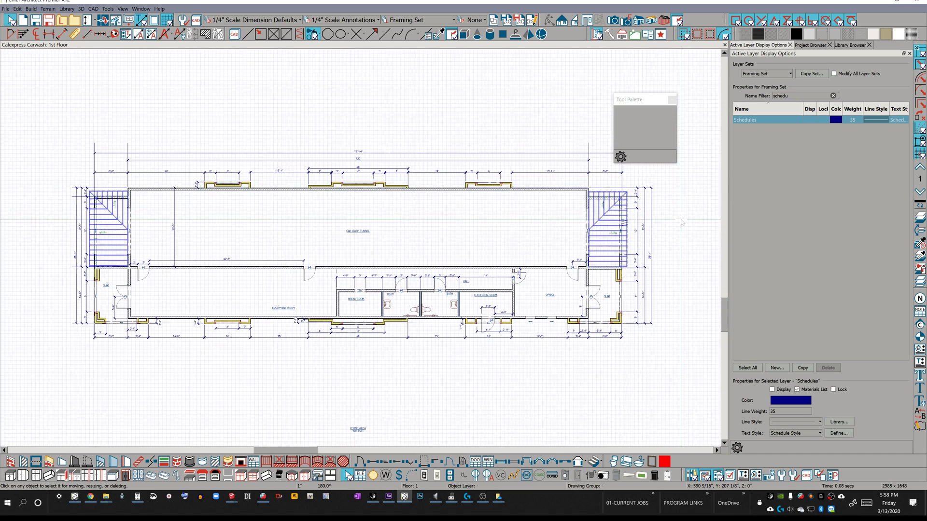
scroll(523, 228, "up", 5)
scroll(522, 227, "down", 2)
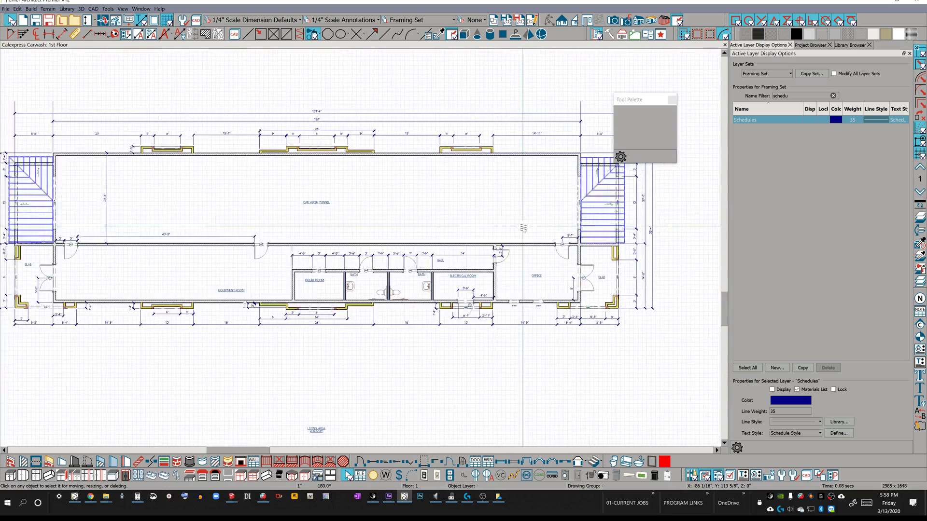
scroll(522, 227, "up", 1)
scroll(523, 227, "down", 4)
scroll(513, 227, "down", 2)
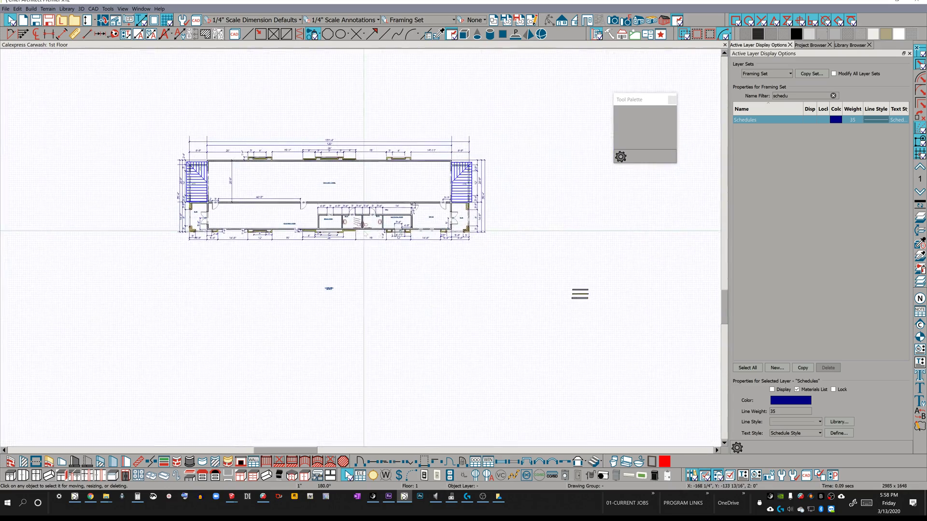
scroll(359, 227, "up", 2)
middle_click_drag(364, 228, 338, 221)
scroll(342, 241, "up", 3)
middle_click_drag(365, 316, 361, 311)
scroll(362, 311, "down", 3)
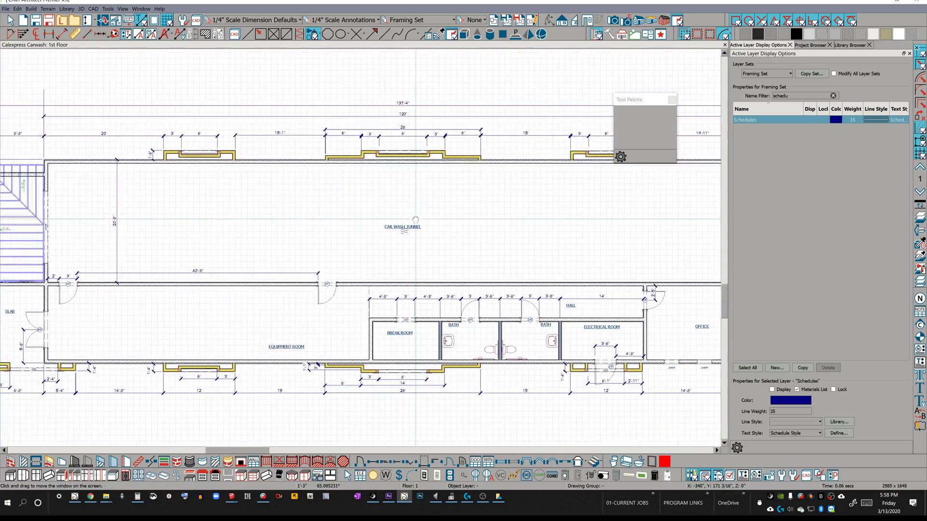
middle_click_drag(386, 268, 422, 238)
scroll(422, 238, "down", 1)
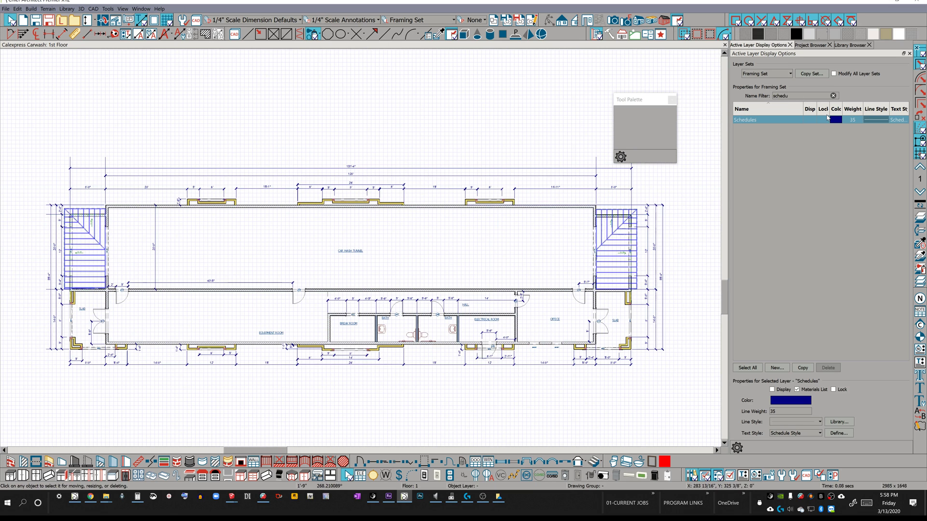
Turn on display of the Schedules layer and look over the schedules placed around the floor plan
left_click(808, 120)
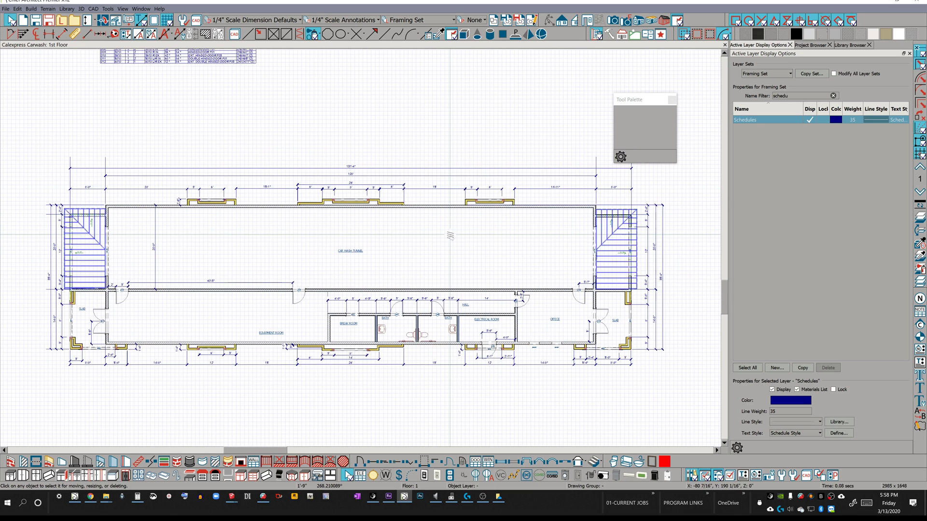
scroll(338, 211, "down", 1)
scroll(328, 210, "down", 1)
middle_click_drag(328, 210, 331, 254)
scroll(331, 254, "down", 4)
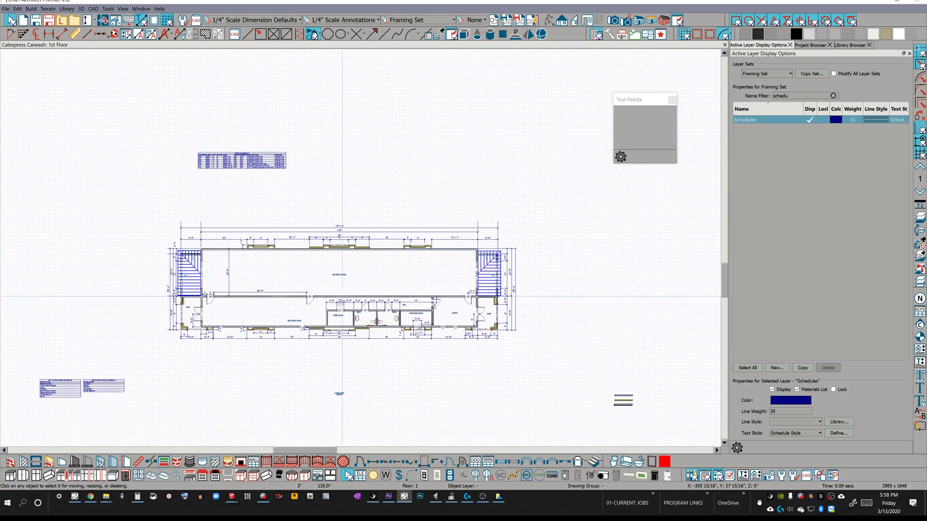
scroll(301, 261, "up", 2)
scroll(367, 232, "up", 2)
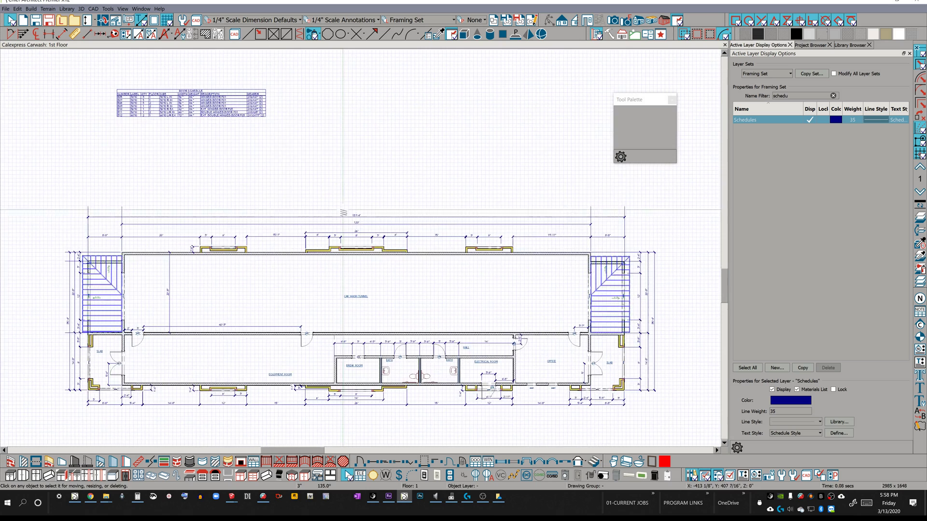
middle_click_drag(374, 186, 334, 178)
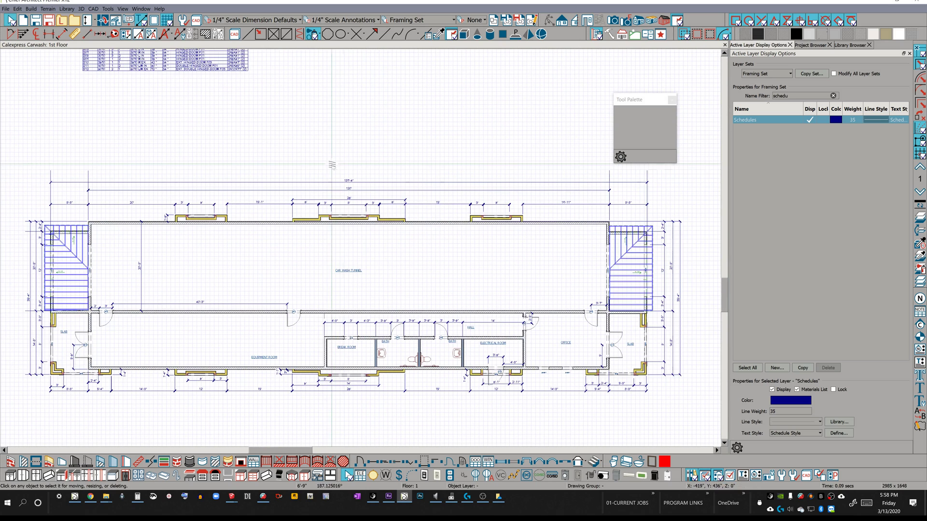
Create a new CAD detail named "Window Schedule"
left_click(95, 9)
left_click(121, 145)
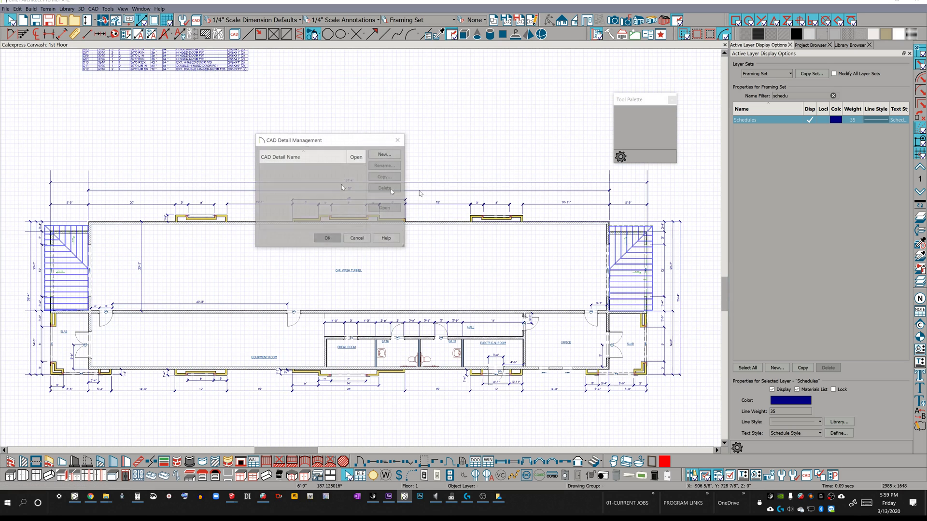
left_click(384, 154)
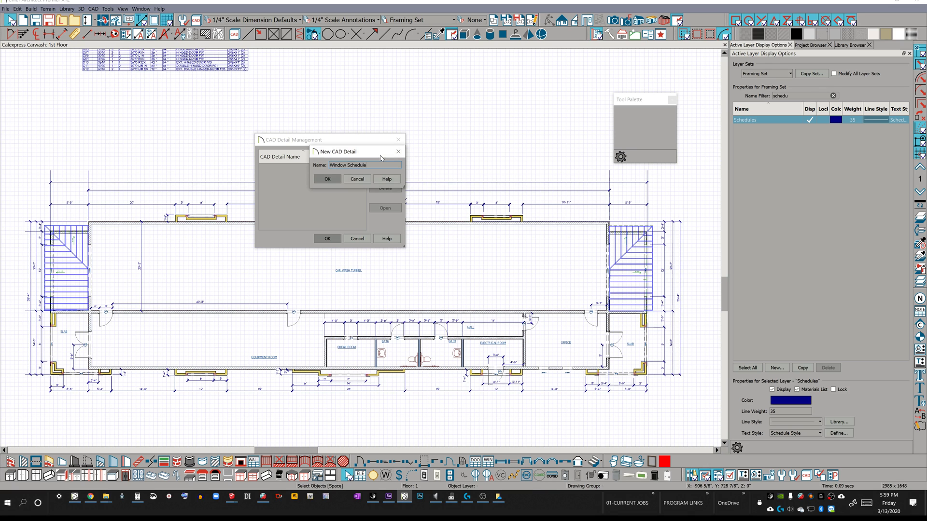
type("Window Schedule")
key("Return")
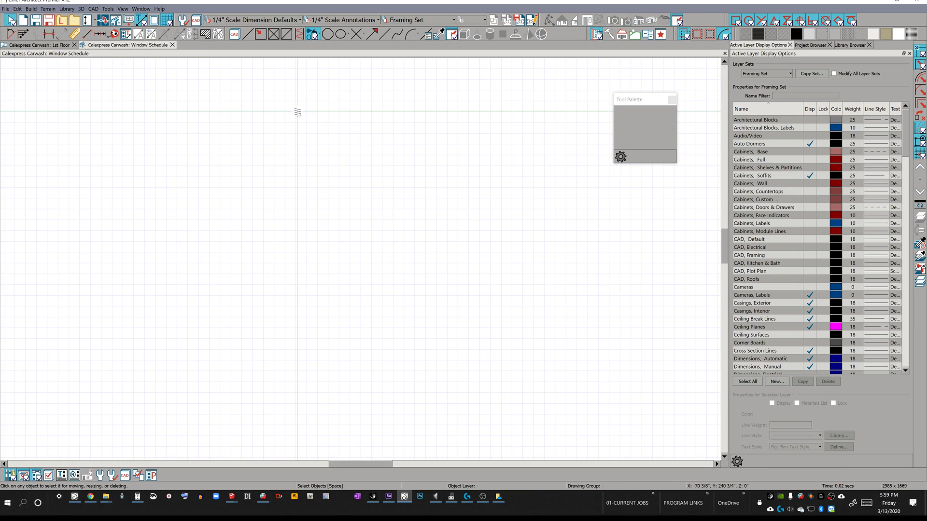
Return to the 1st Floor plan view and create another CAD detail named "Door Schedul"
key("ctrl+Tab")
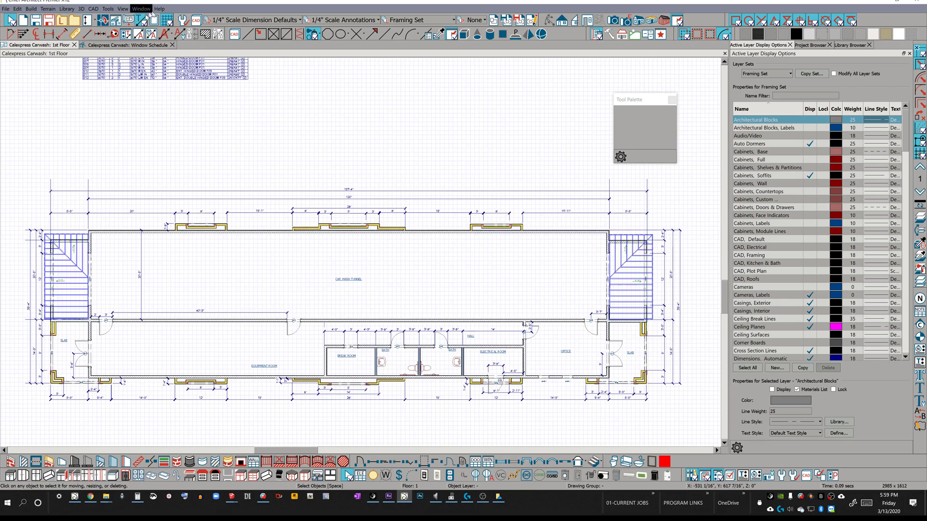
left_click(93, 9)
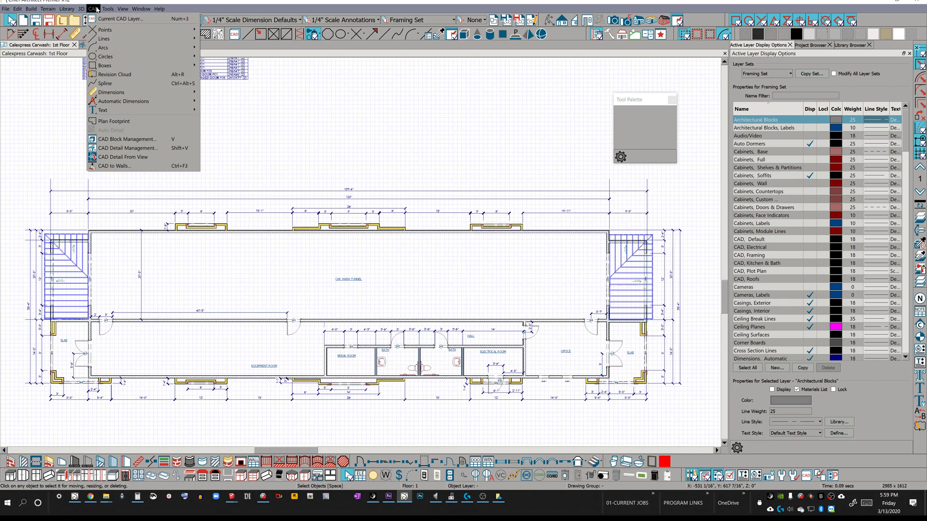
left_click(134, 148)
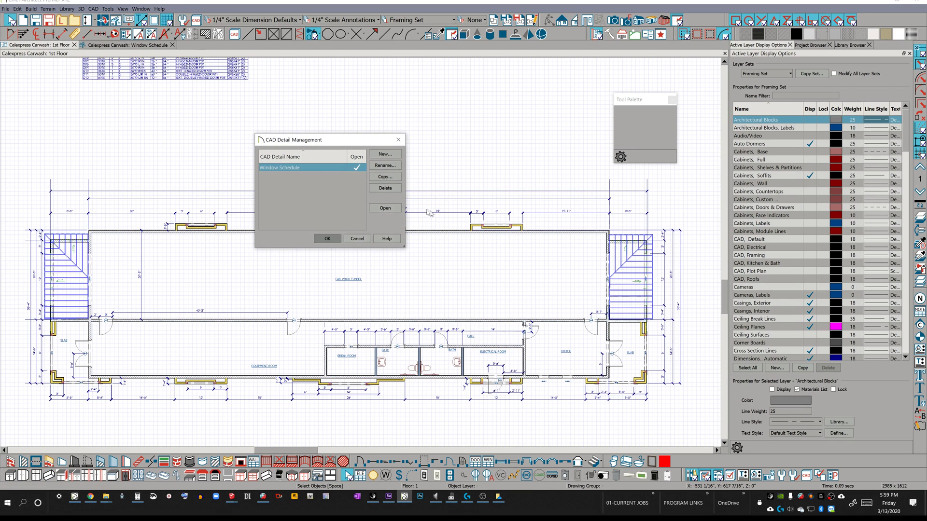
left_click(386, 153)
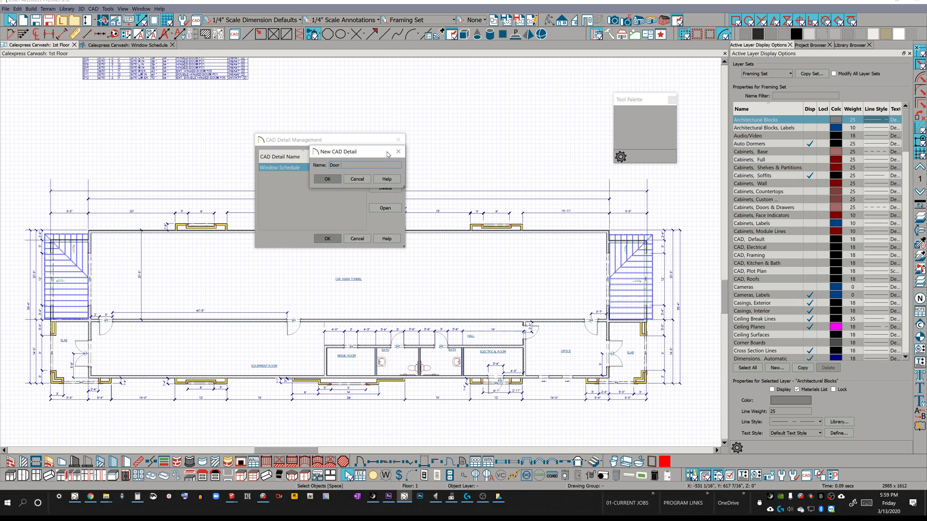
key("Return")
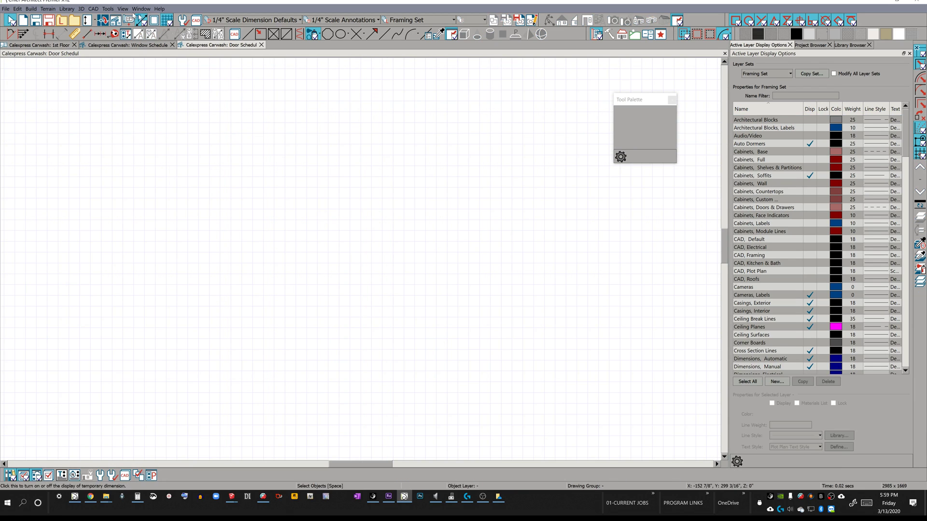
Create a third CAD detail named "Floor Plan Key Notes"
left_click(107, 9)
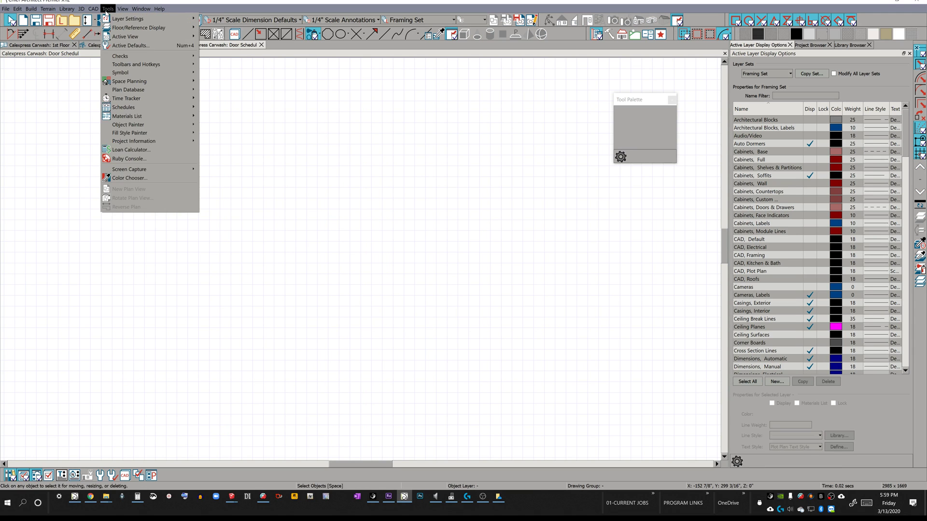
mouse_move(93, 9)
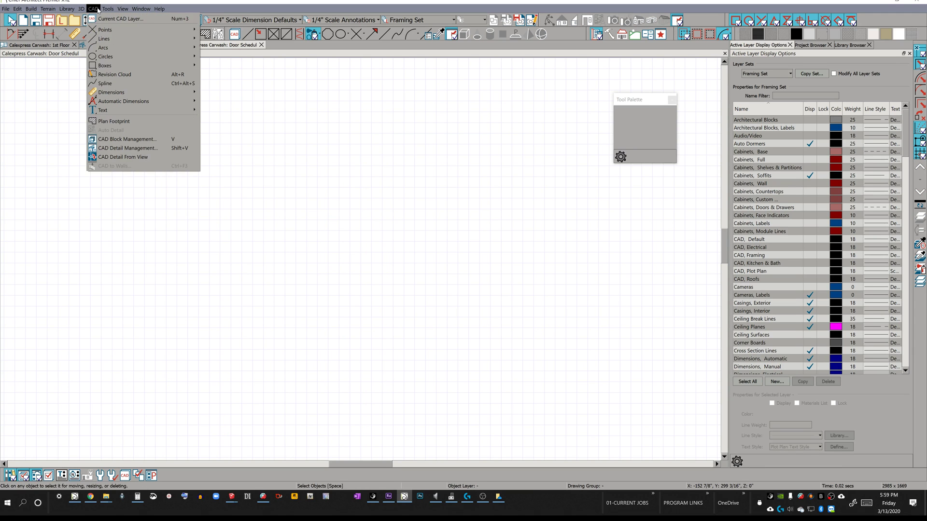
left_click(140, 148)
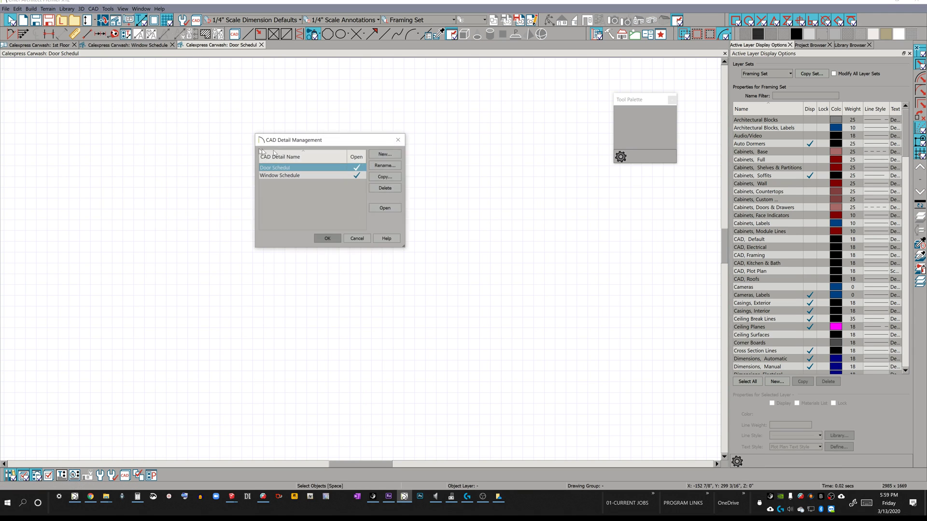
left_click(385, 154)
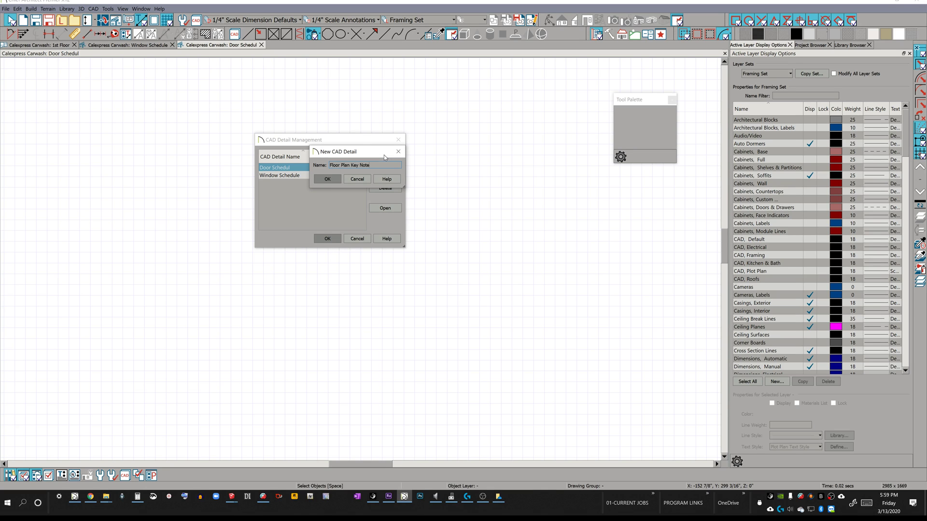
key("Return")
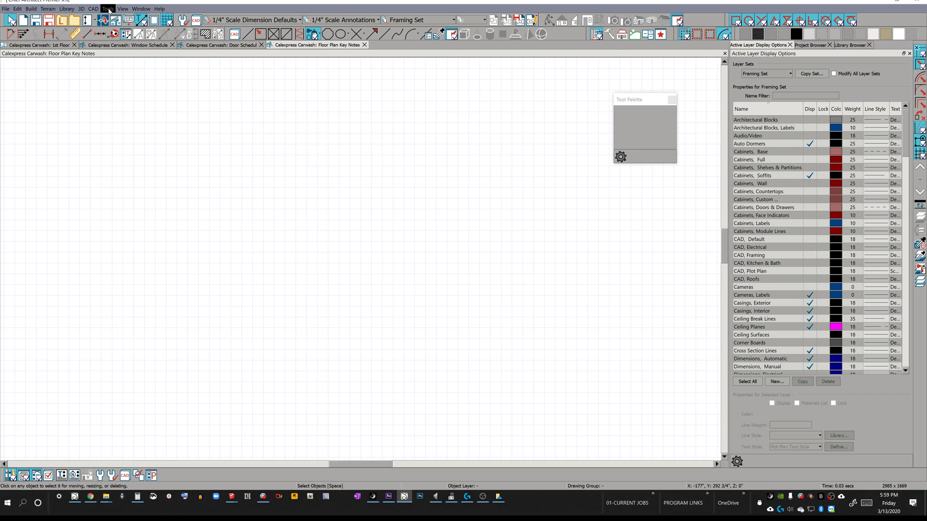
Return to the 1st Floor plan view and copy the door schedule placed above the building
left_click(55, 44)
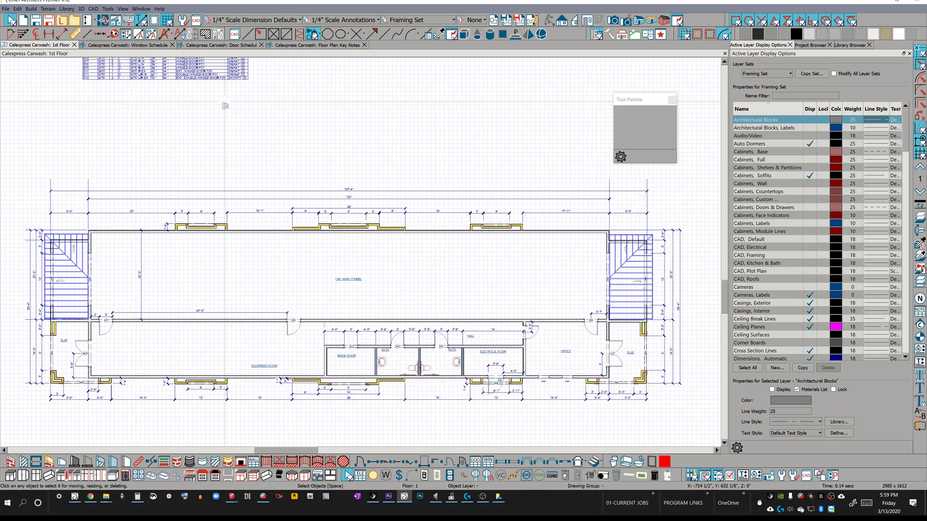
scroll(224, 101, "down", 3)
scroll(212, 179, "up", 5)
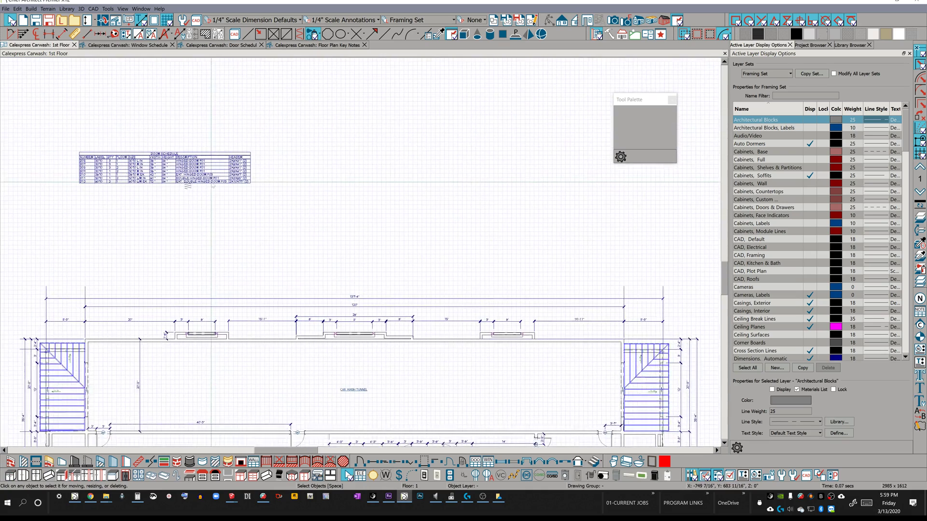
middle_click_drag(211, 182, 229, 195)
left_click(208, 188)
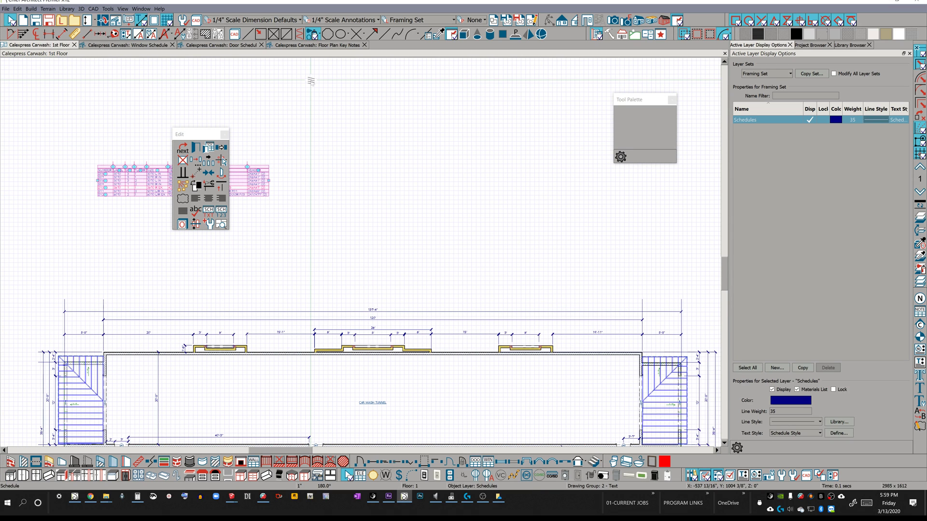
key("Escape")
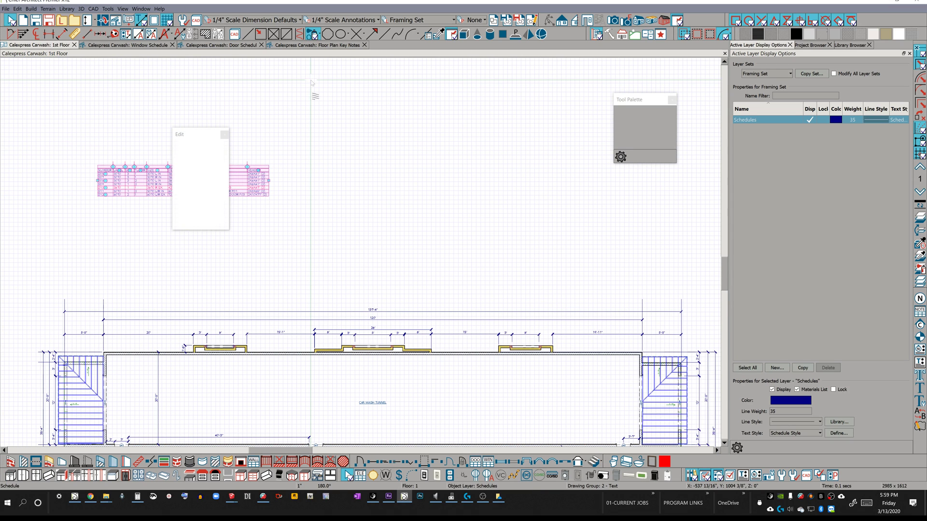
Paste the door schedule into the "Door Schedul" CAD detail and close that detail
key("ctrl+Tab")
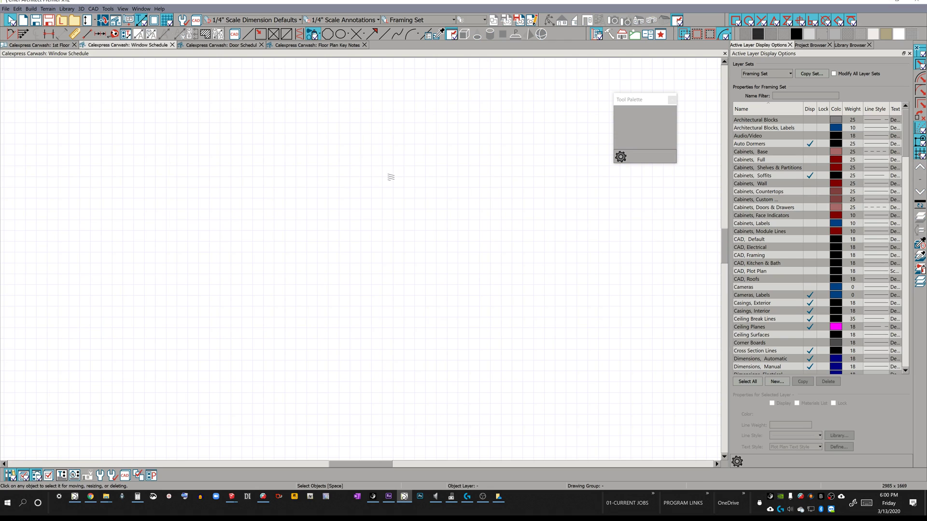
key("ctrl+Tab")
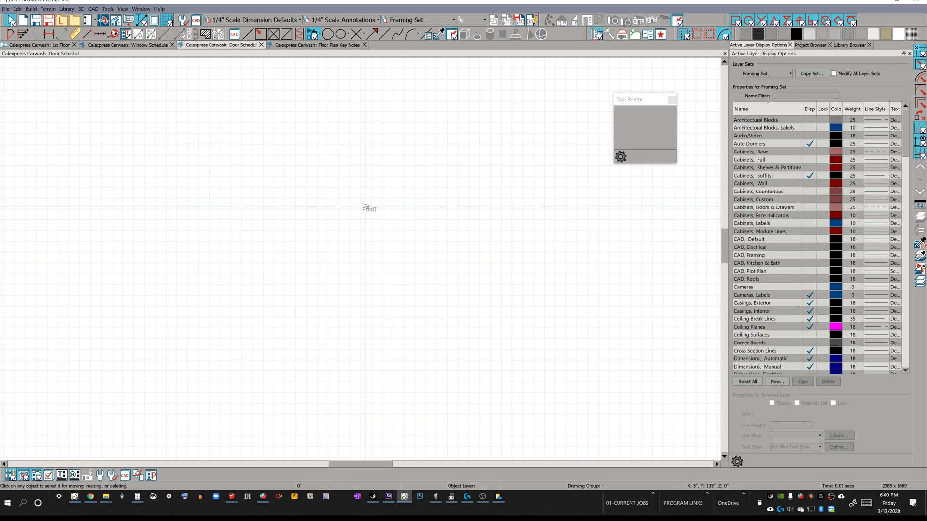
left_click(369, 209)
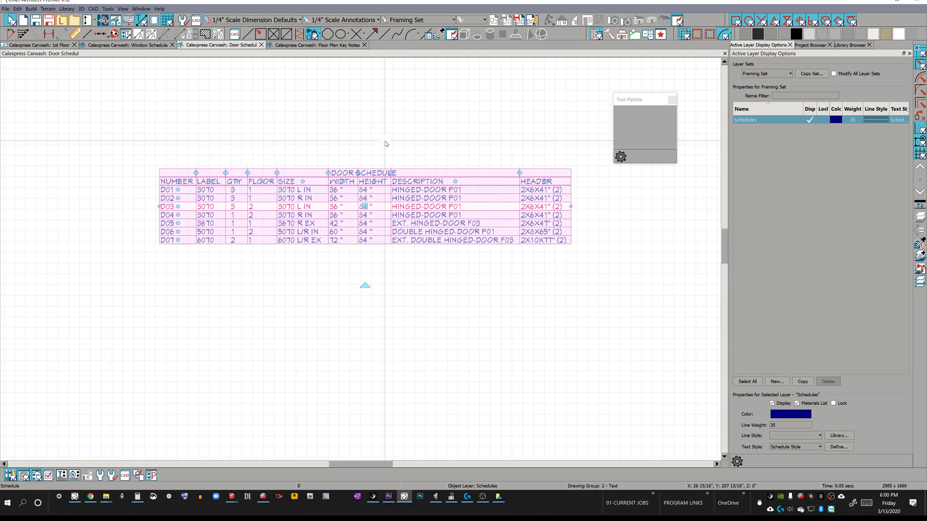
key("ctrl+w")
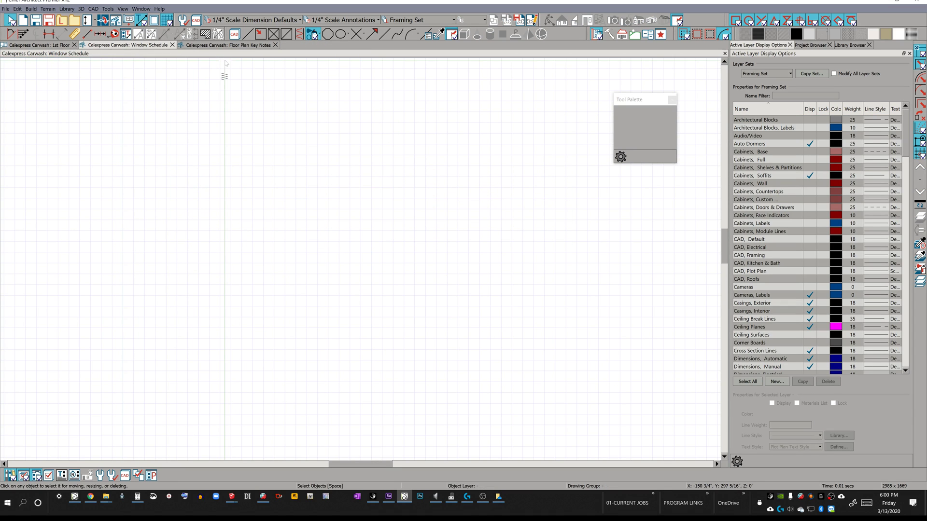
Delete the original door schedule from the 1st Floor plan view
key("ctrl+Tab")
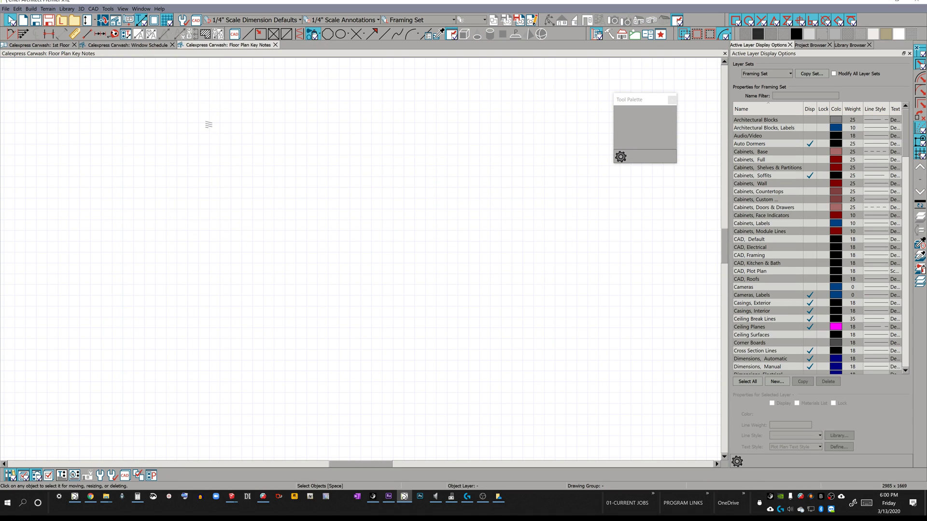
left_click(211, 179)
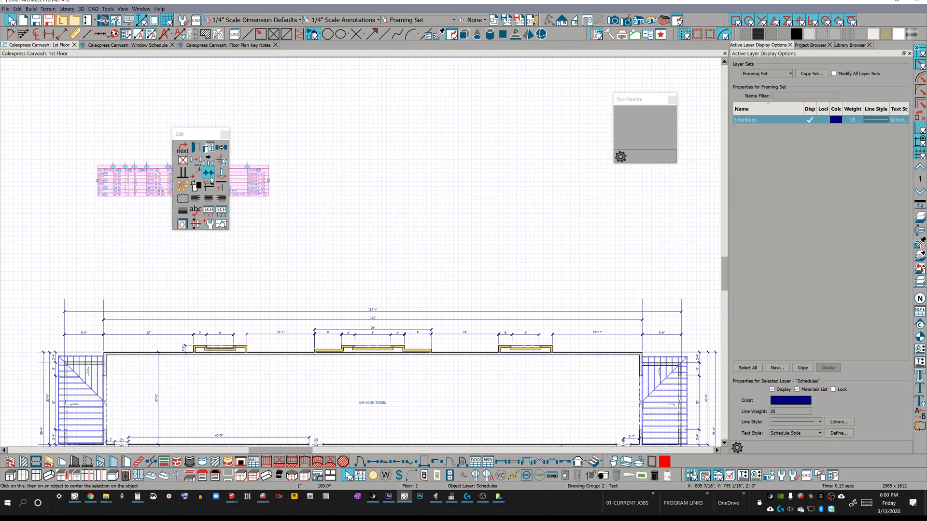
key("Delete")
key("F6")
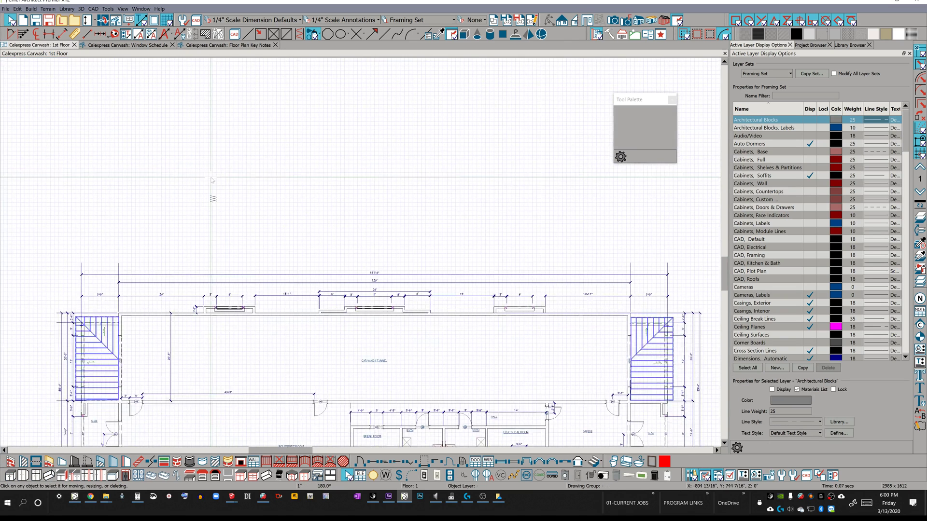
Locate the room schedules below the floor plan and create a new CAD detail named "Room Schedules"
scroll(214, 199, "down", 4)
scroll(126, 358, "left", 2)
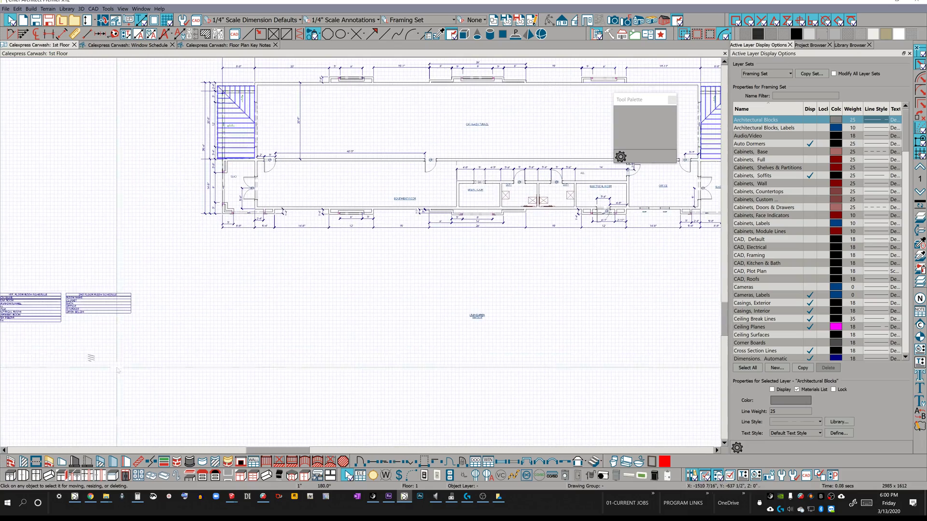
scroll(81, 345, "up", 1)
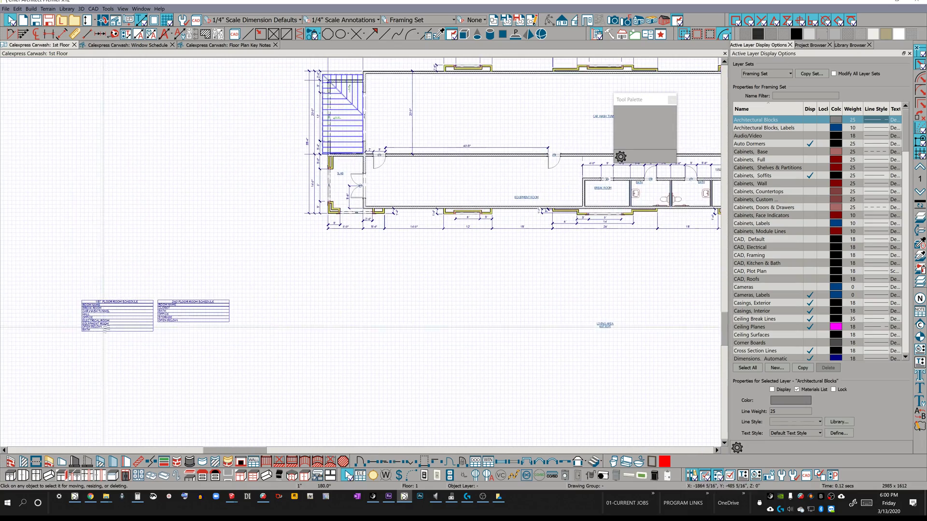
scroll(250, 321, "up", 3)
scroll(254, 322, "down", 4)
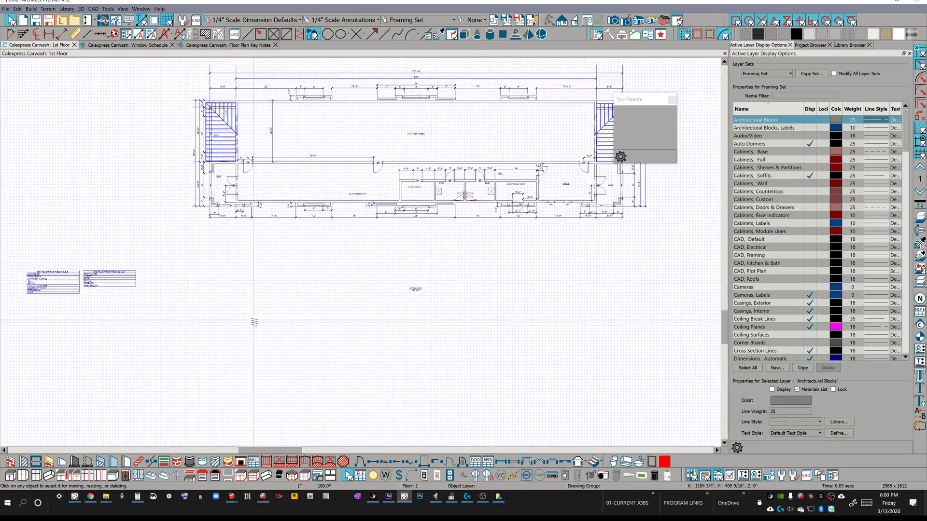
scroll(253, 321, "down", 5)
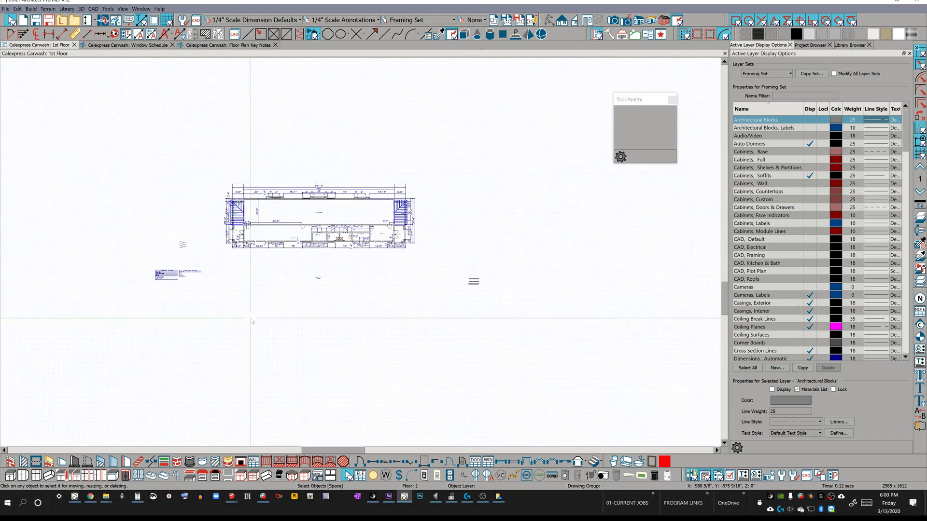
scroll(161, 208, "up", 1)
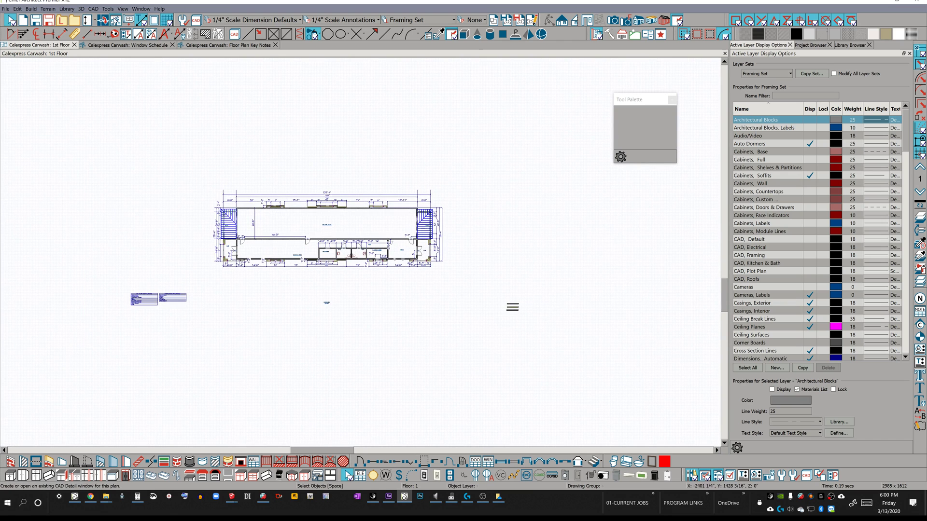
left_click(114, 19)
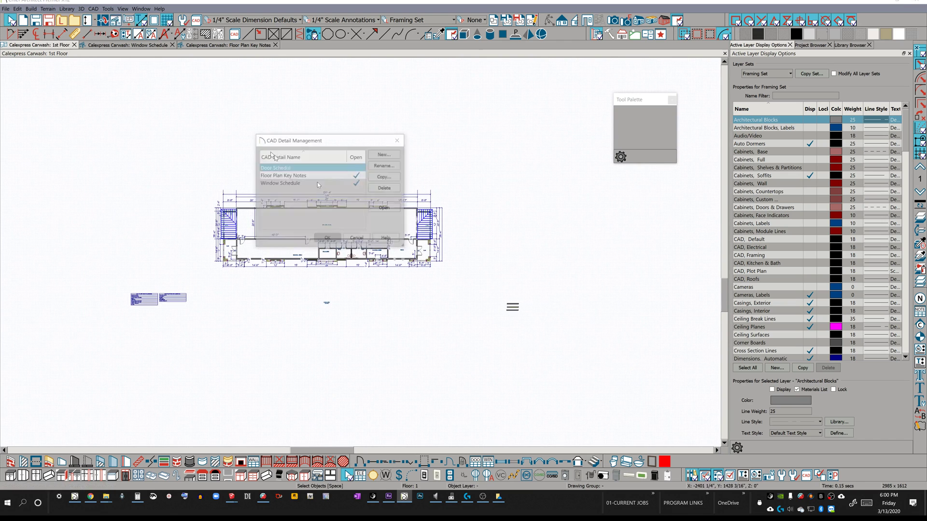
left_click(383, 154)
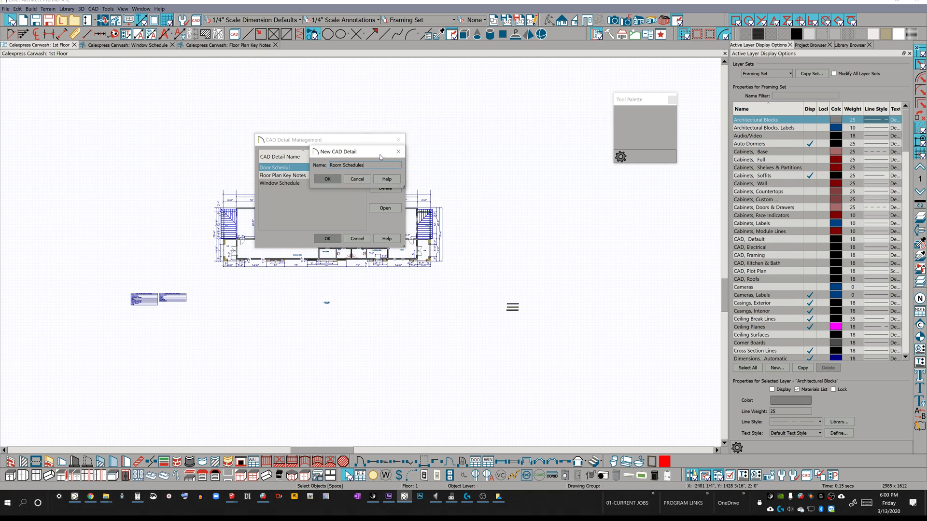
key("Return")
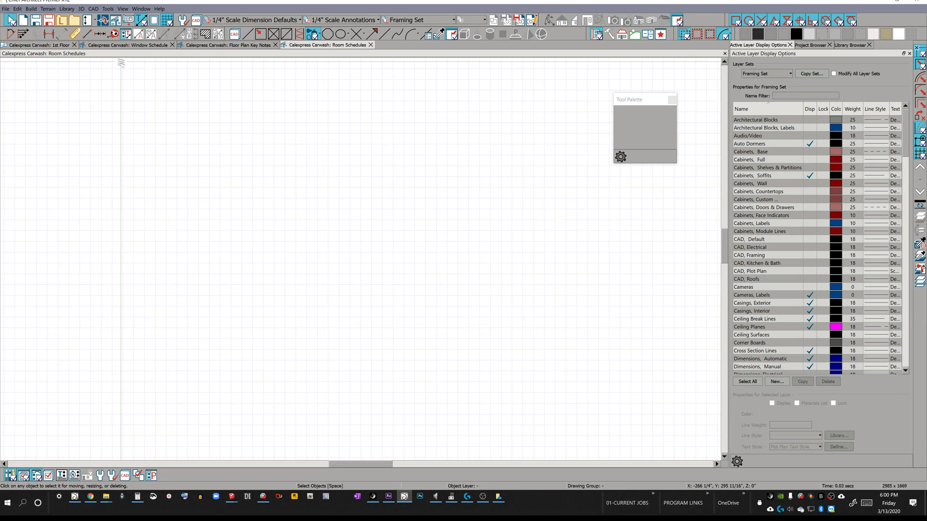
Cut the 1st and 2nd floor room schedules together from the 1st Floor plan view
key("ctrl+Tab")
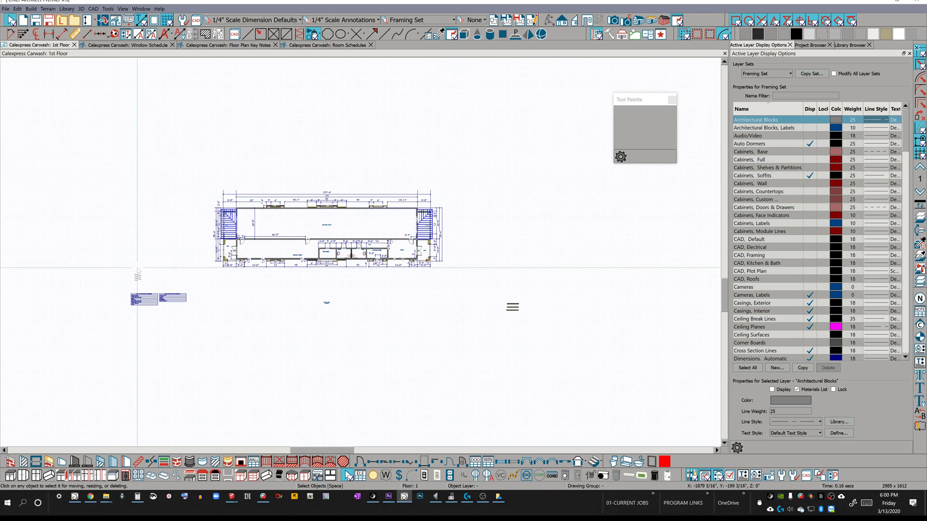
left_click_drag(122, 282, 211, 333)
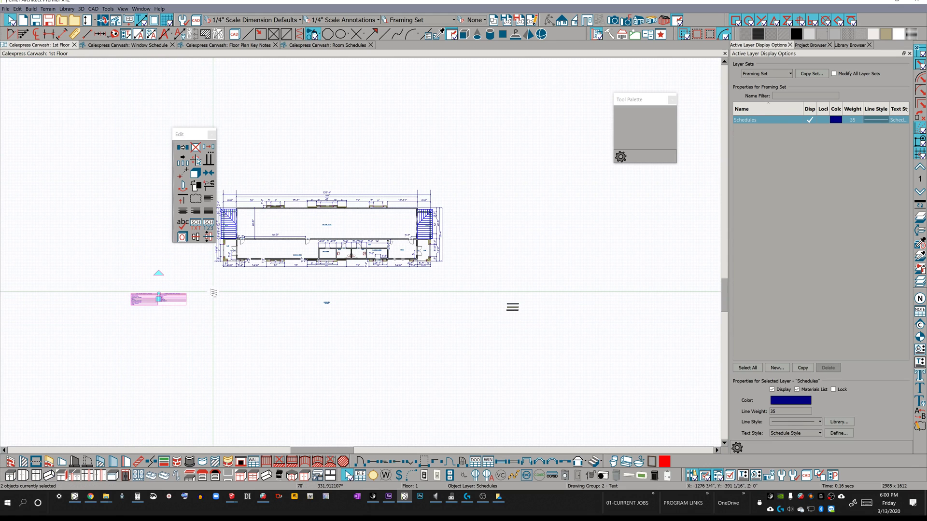
key("Delete")
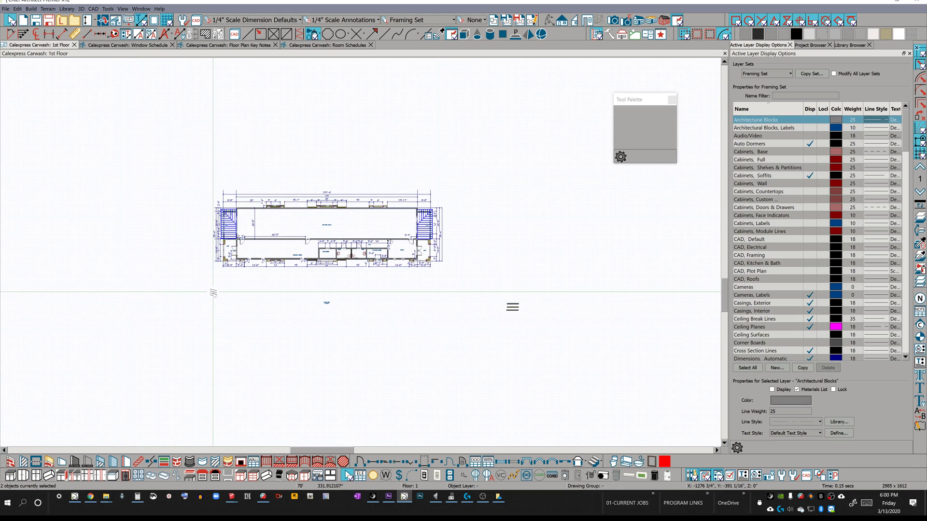
Paste both room schedules into the "Room Schedules" CAD detail and close that detail
key("ctrl+Tab")
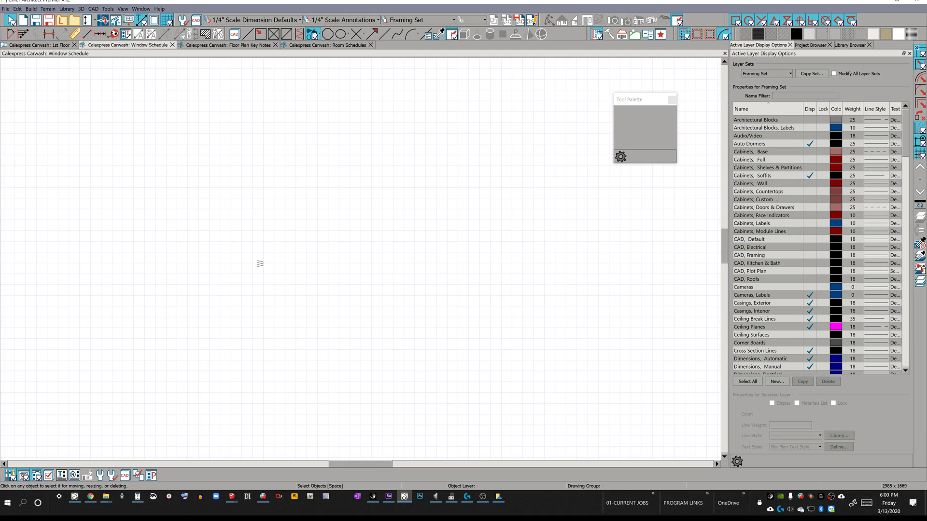
key("ctrl+Tab")
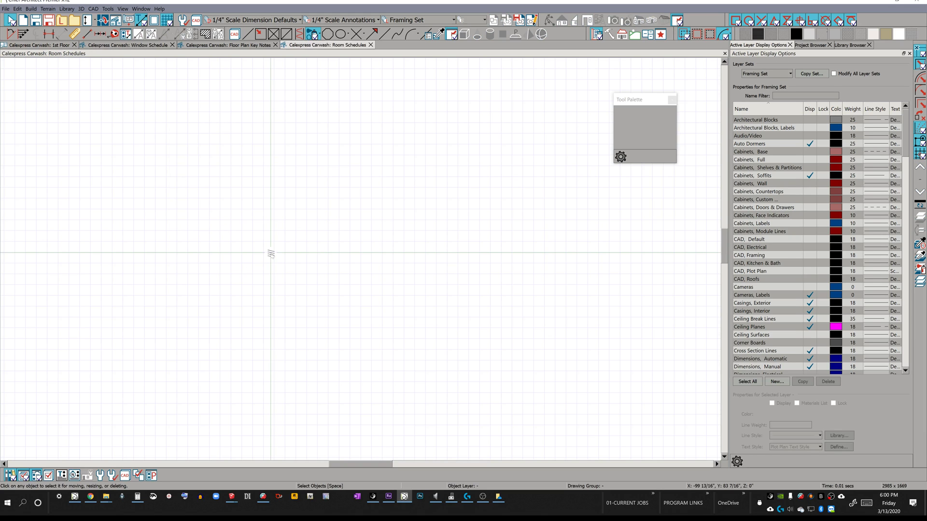
key("ctrl+v")
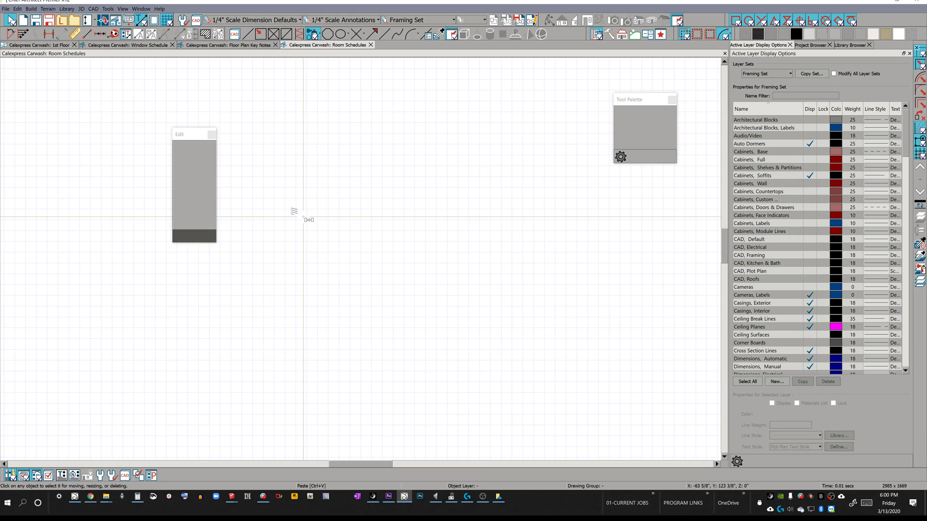
key("Escape")
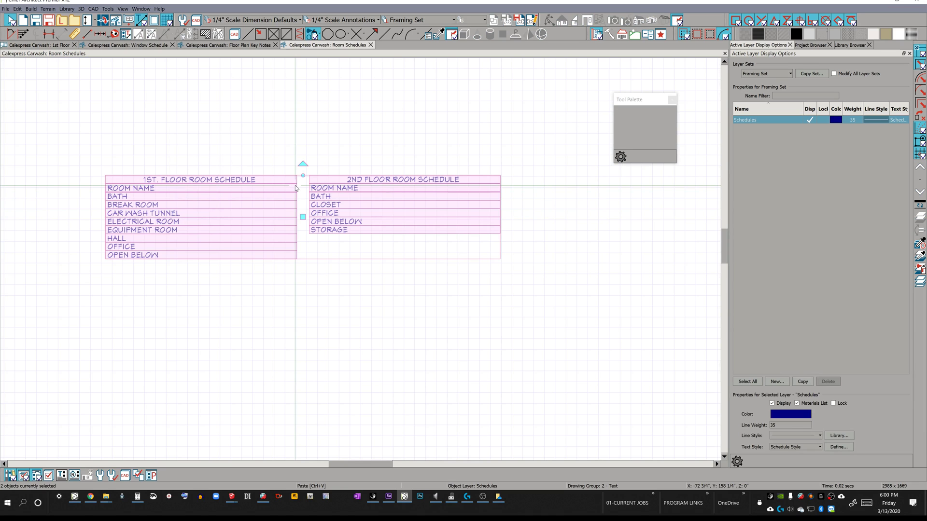
key("ctrl+w")
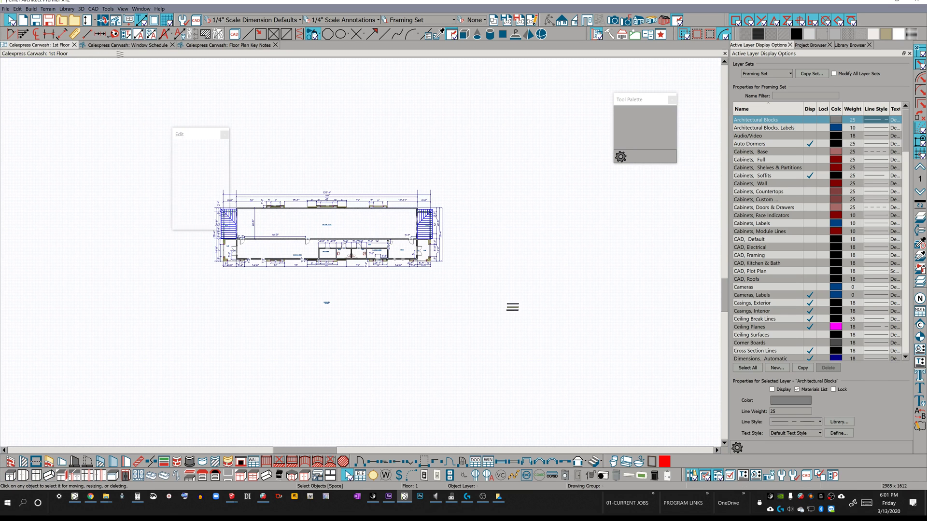
Place a new window schedule in the "Window Schedule" CAD detail and close that detail
left_click(109, 45)
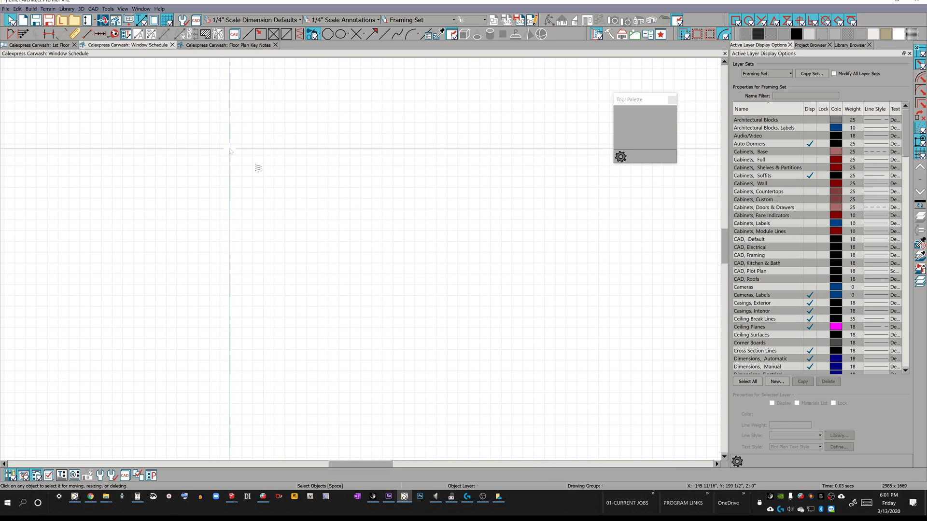
left_click(139, 10)
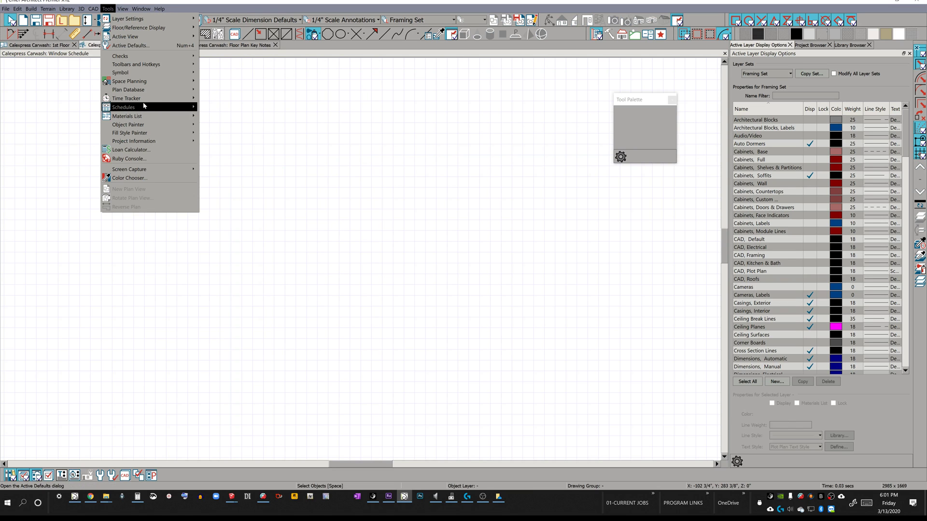
mouse_move(144, 106)
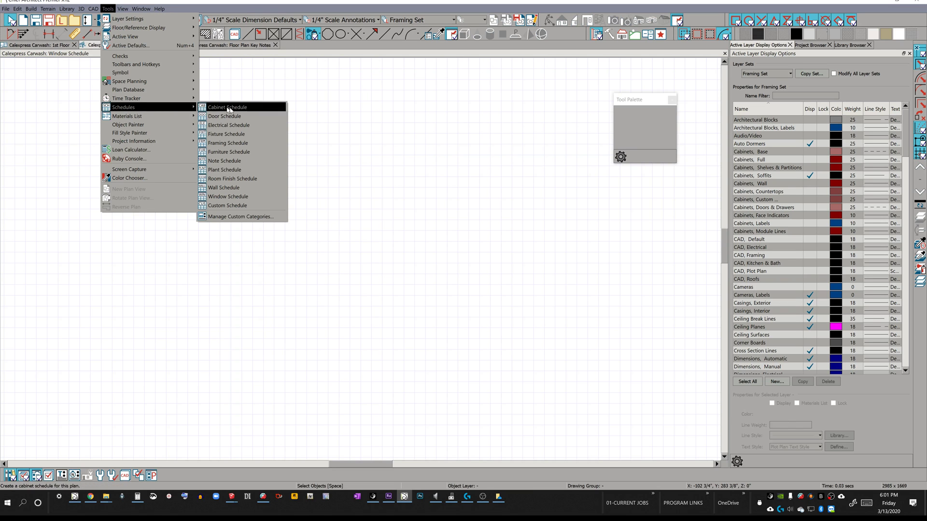
left_click(240, 197)
left_click(285, 207)
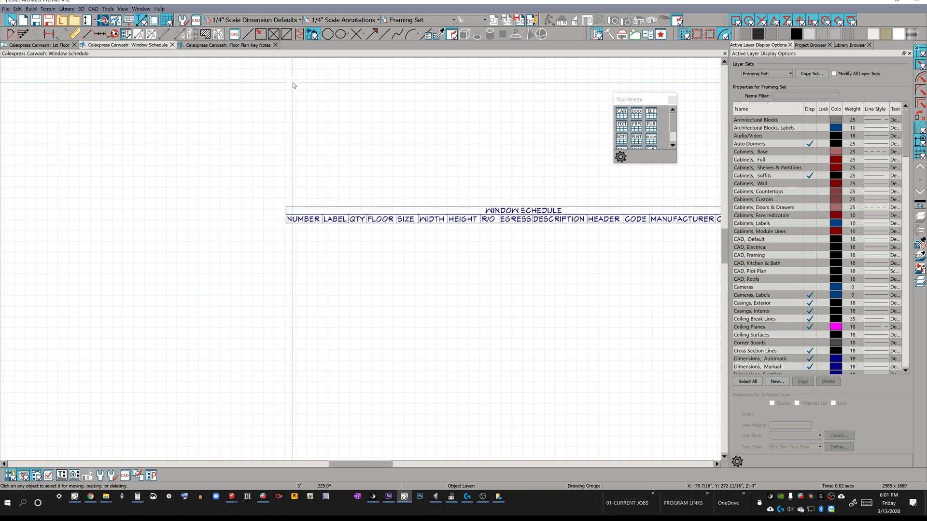
key("ctrl+w")
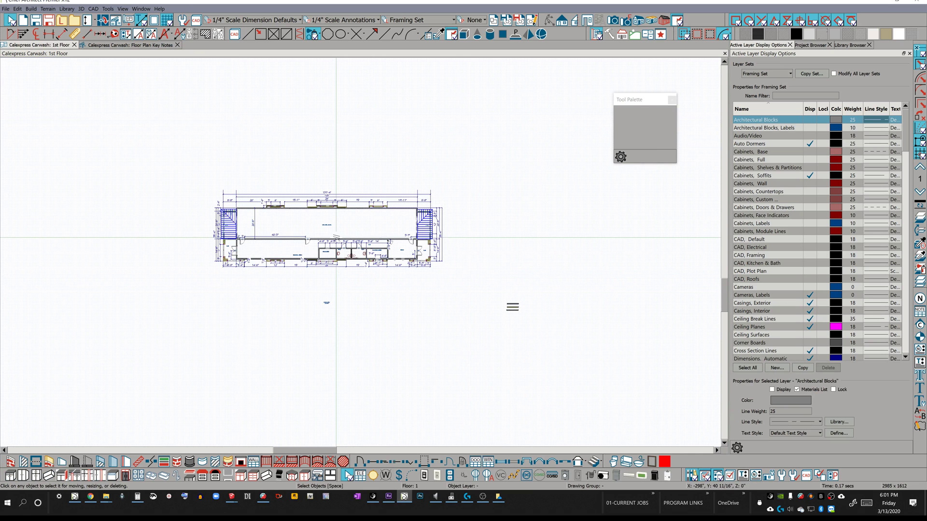
Filter the Framing Set layers to toggle display of the Schedules layer and turn on display of the Text layer
scroll(372, 236, "up", 3)
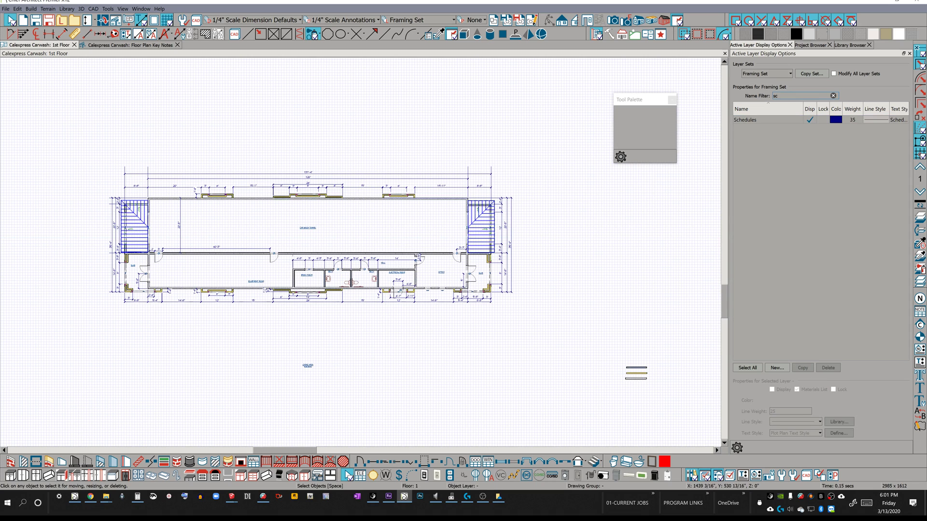
left_click(809, 119)
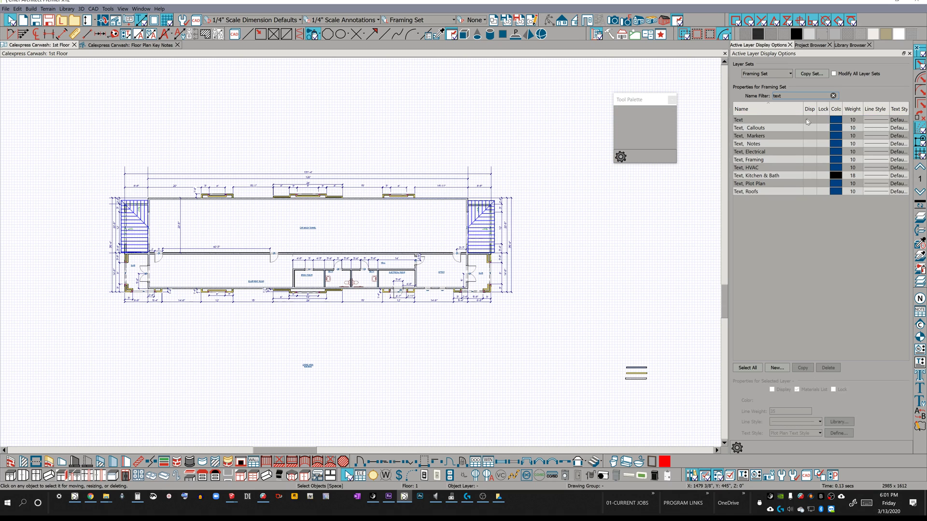
left_click(806, 120)
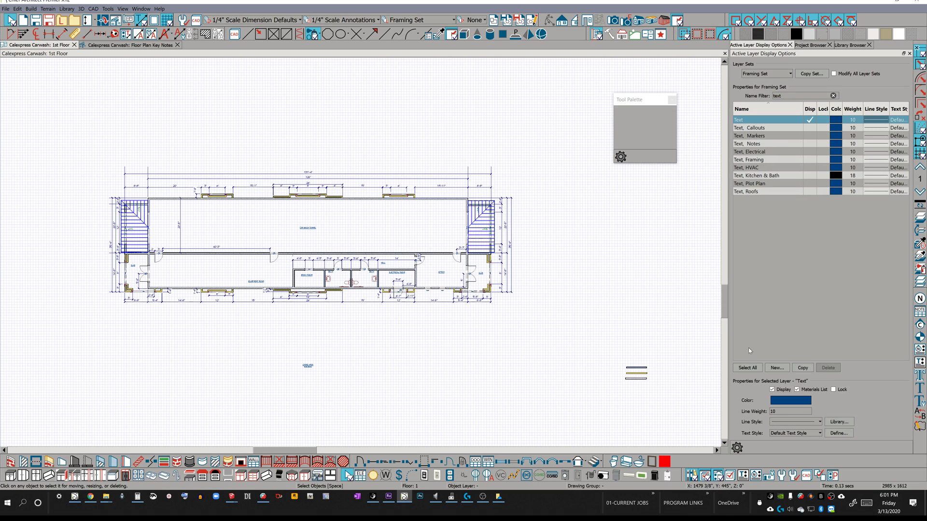
Turn on display of all the listed text layers in the Framing Set for the 1st Floor plan
left_click(747, 368)
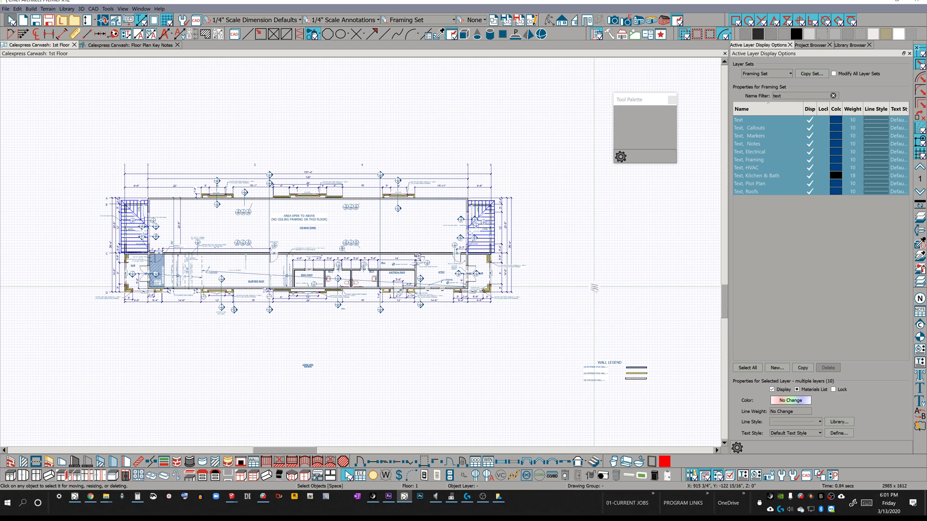
scroll(407, 214, "up", 8)
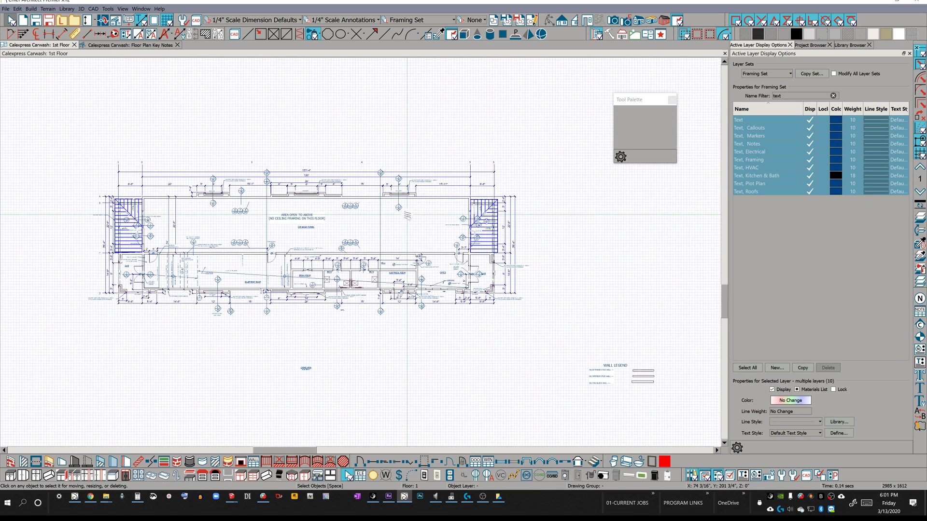
scroll(407, 215, "up", 6)
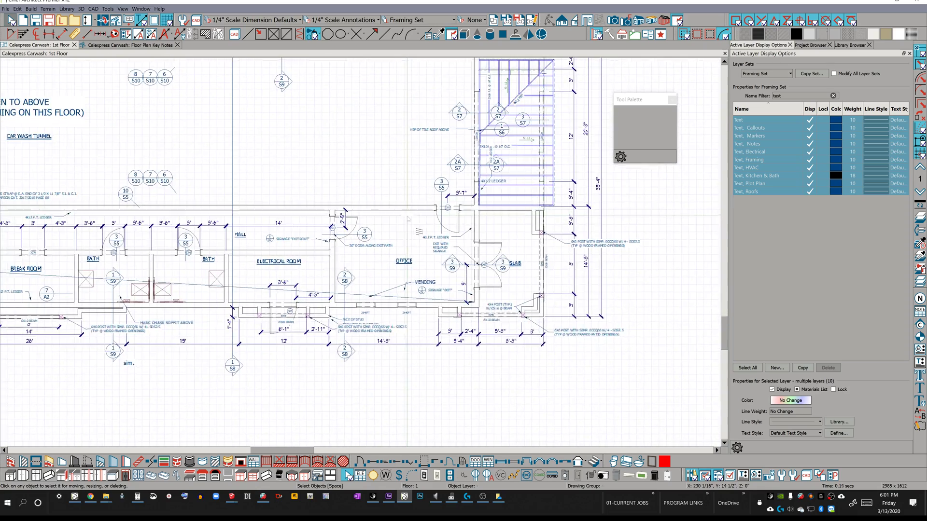
scroll(427, 231, "up", 2)
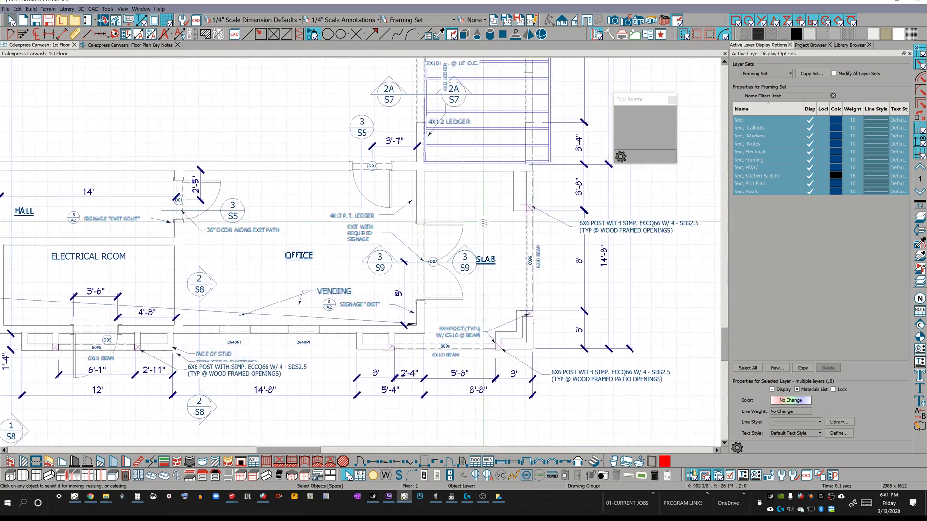
scroll(426, 222, "down", 3)
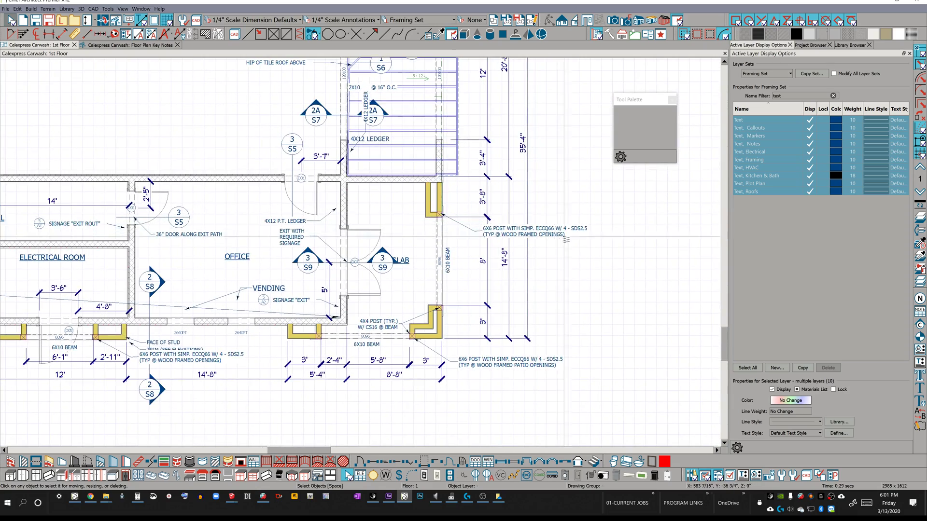
scroll(528, 226, "up", 2)
scroll(520, 225, "down", 5)
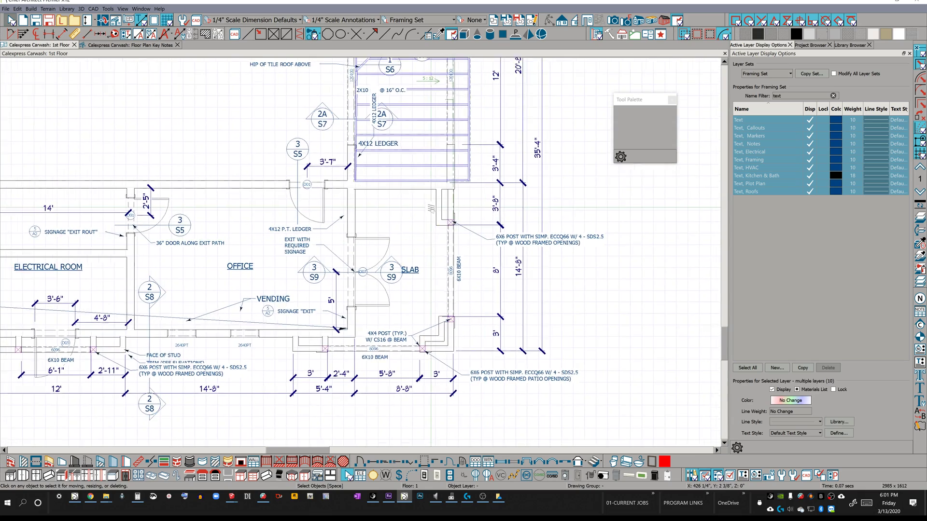
scroll(431, 208, "up", 3)
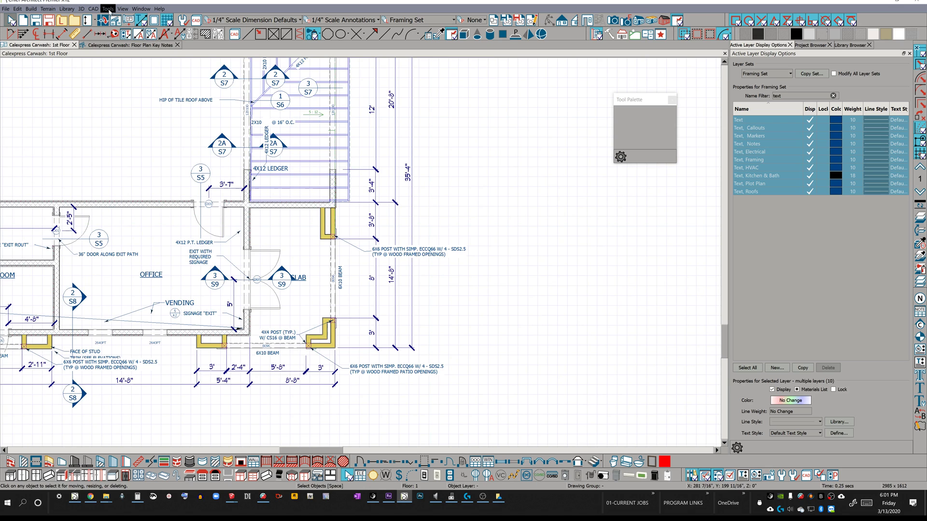
left_click(91, 9)
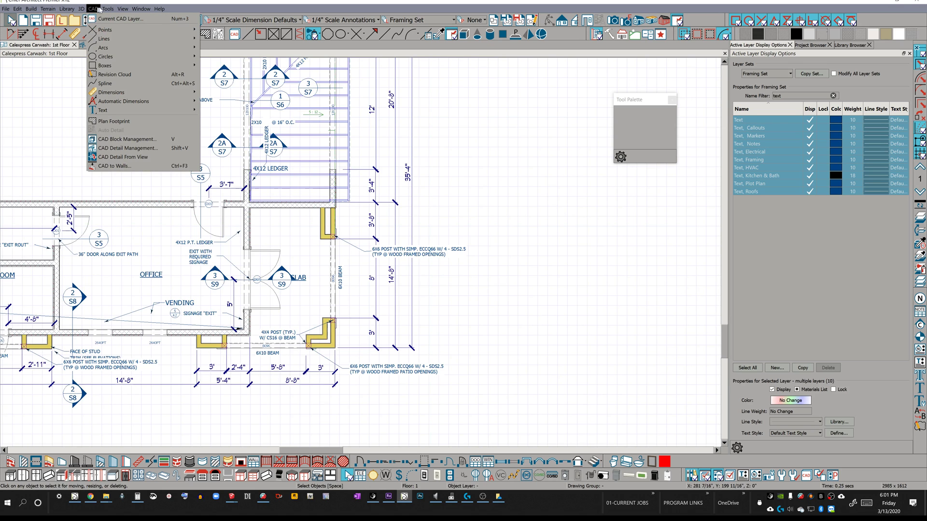
left_click(92, 9)
left_click(93, 8)
mouse_move(137, 115)
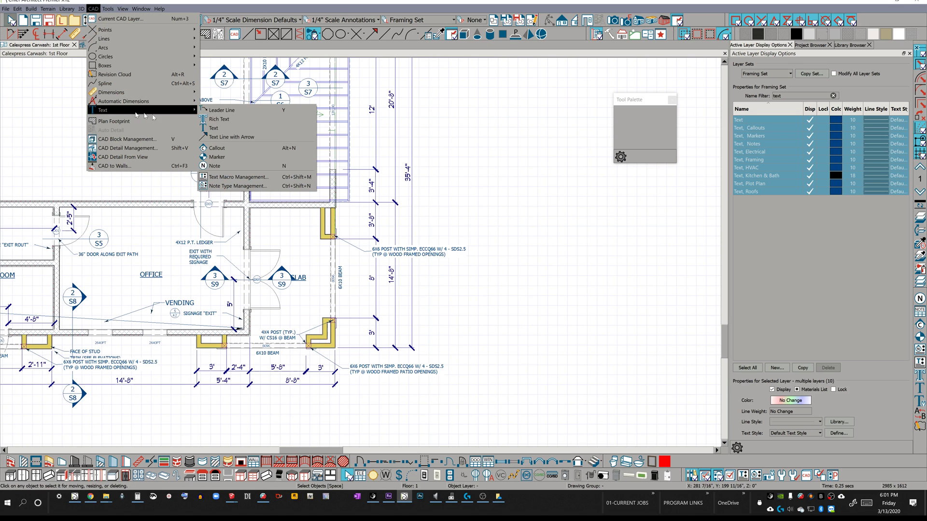
left_click(214, 166)
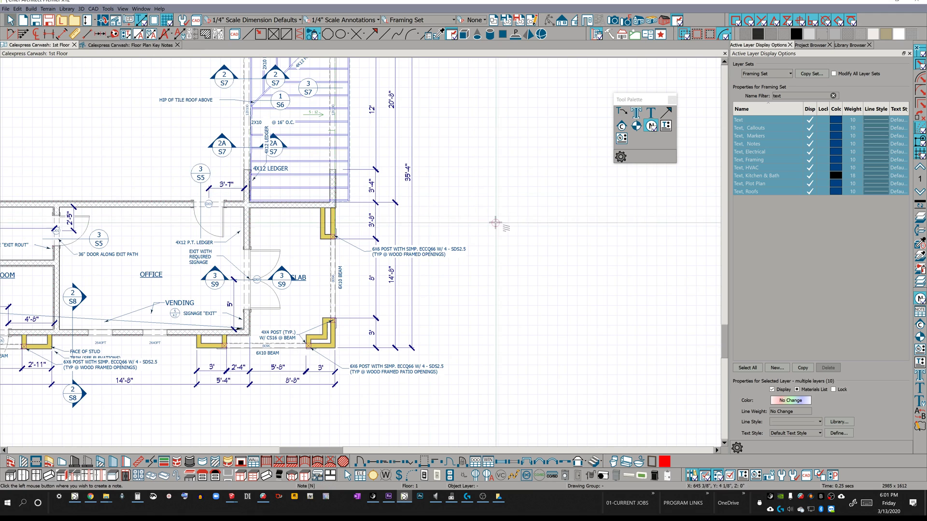
left_click(479, 216)
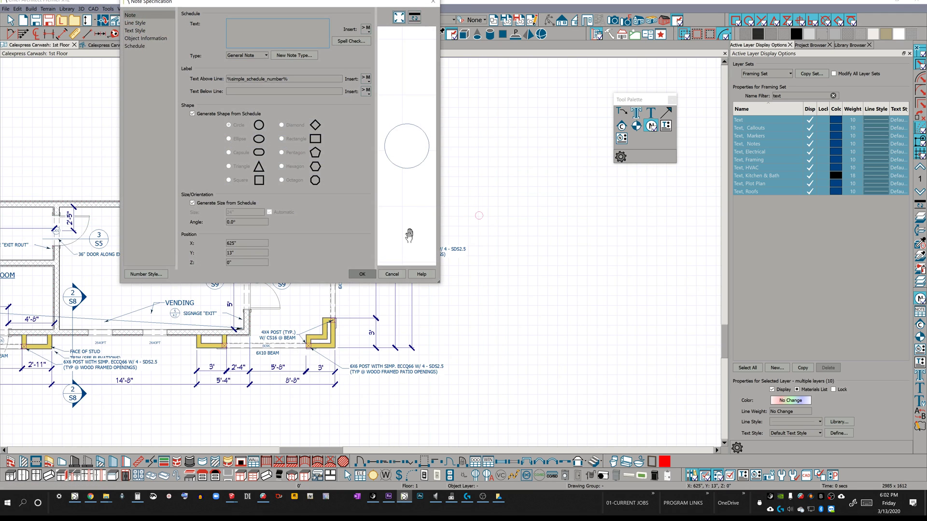
left_click(392, 275)
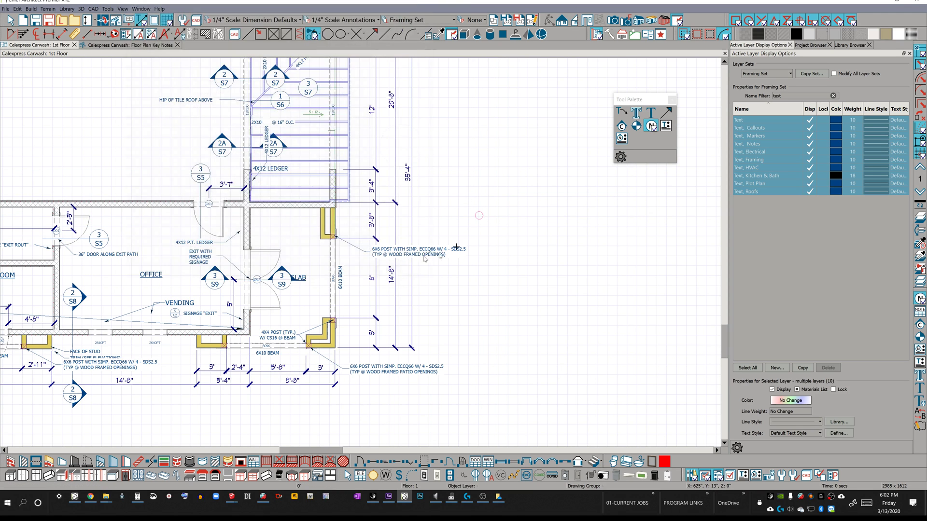
Copy the wording of the "6X6 POST WITH SIMP. ECCQ66 W/ 4 - SDS2.5 (TYP @ WOOD FRAMED OPENINGS)" callout beside the slab
left_click(437, 250)
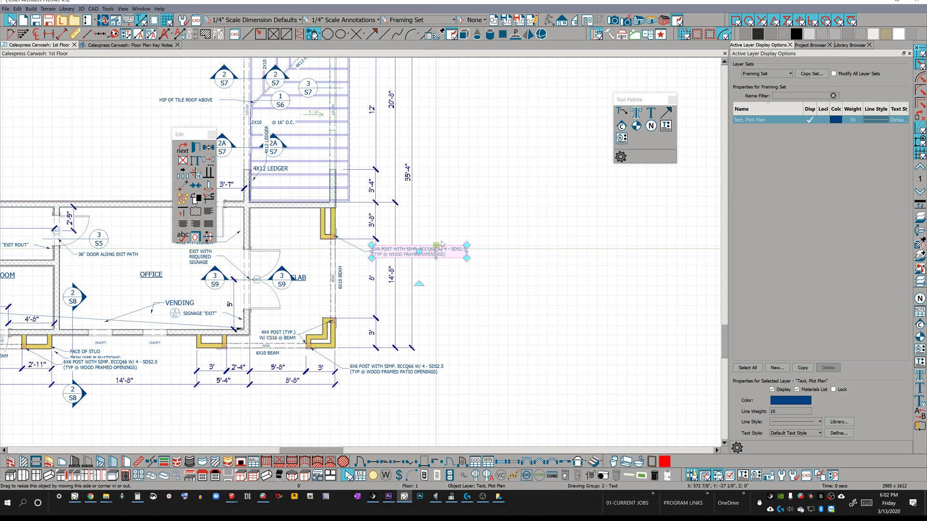
double_click(440, 244)
key("ctrl+a")
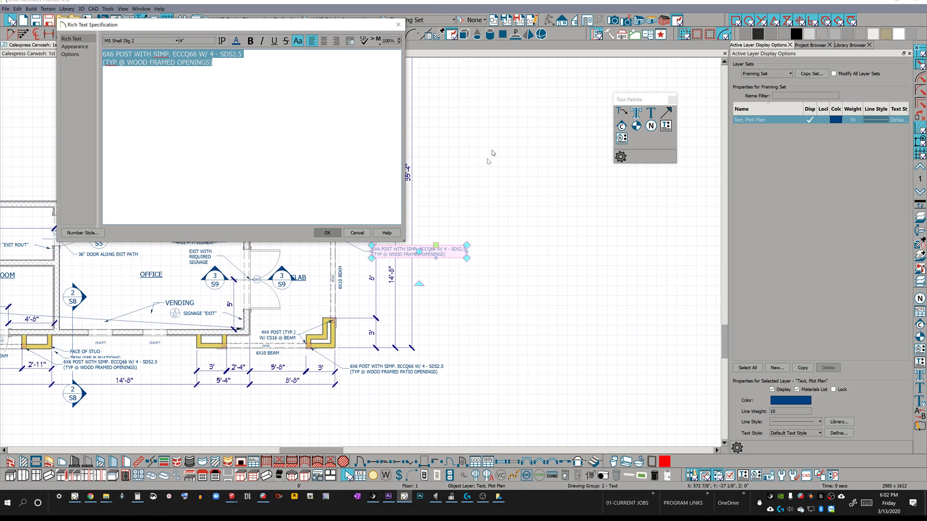
left_click(326, 233)
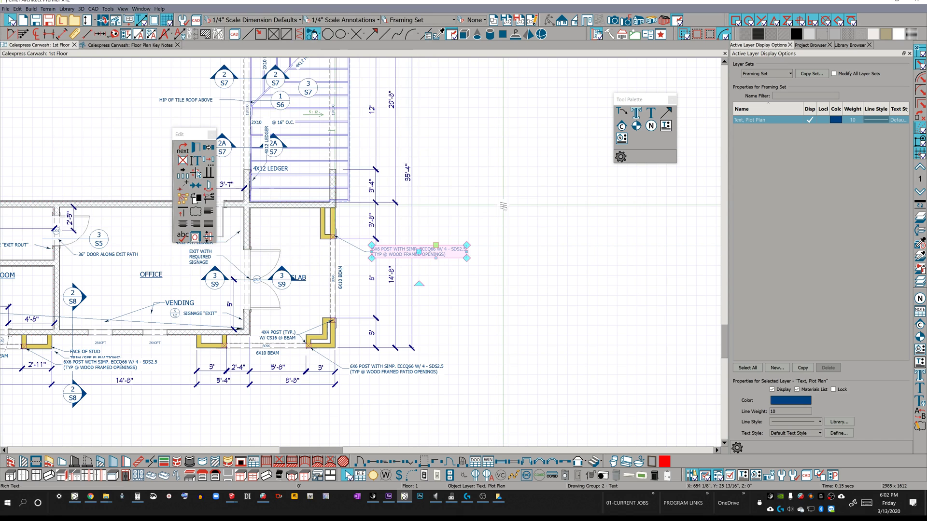
Place a General Note containing the copied 6x6 post wording and move its marker onto the original callout
left_click(651, 126)
left_click(472, 184)
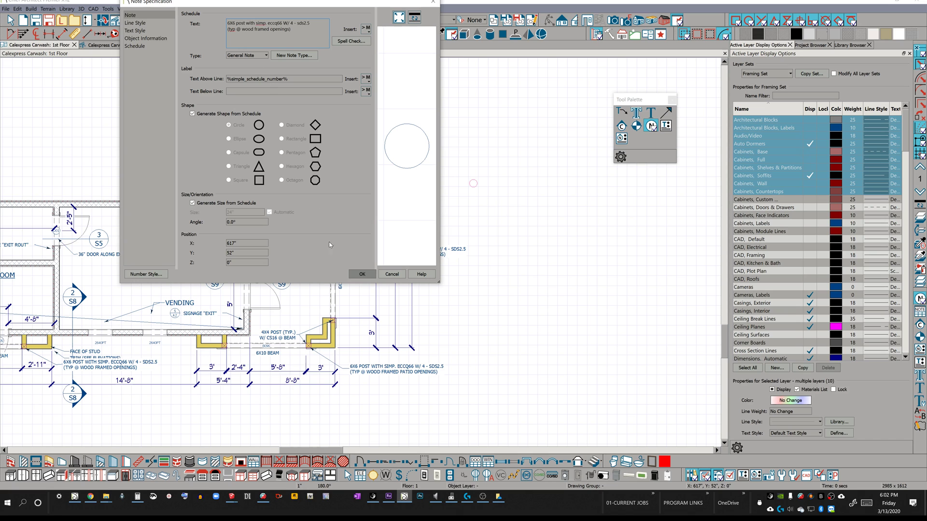
left_click(361, 274)
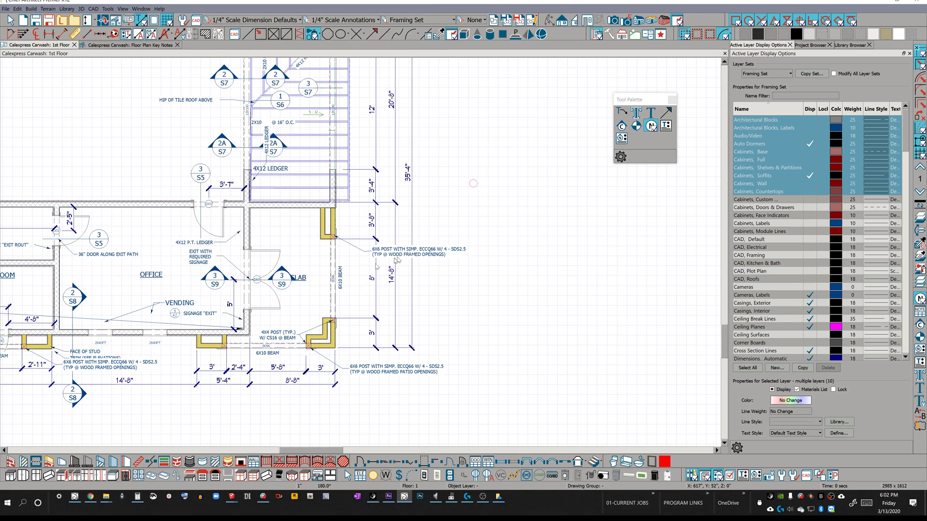
left_click(473, 183)
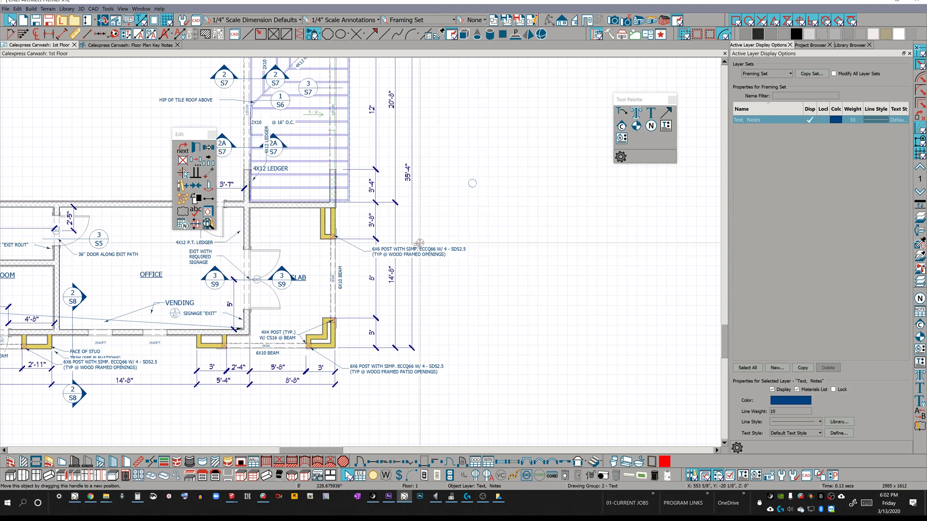
left_click_drag(419, 243, 416, 249)
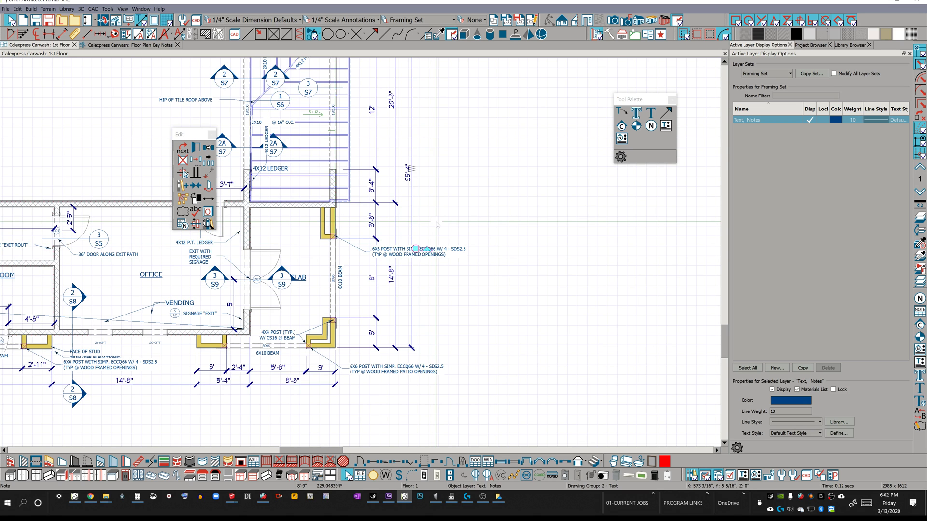
key("Escape")
Place a note schedule in the "Floor Plan Key Notes" CAD detail
key("ctrl+Tab")
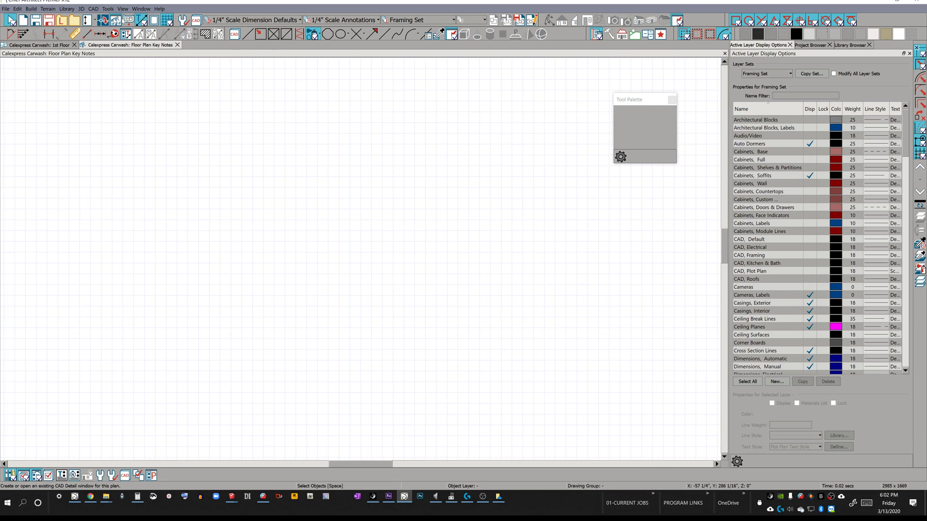
left_click(107, 9)
mouse_move(148, 111)
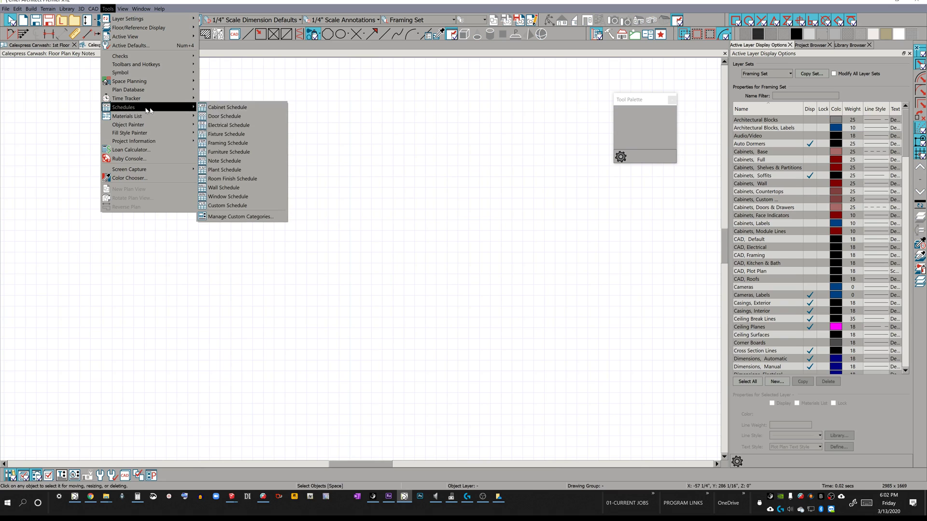
left_click(226, 160)
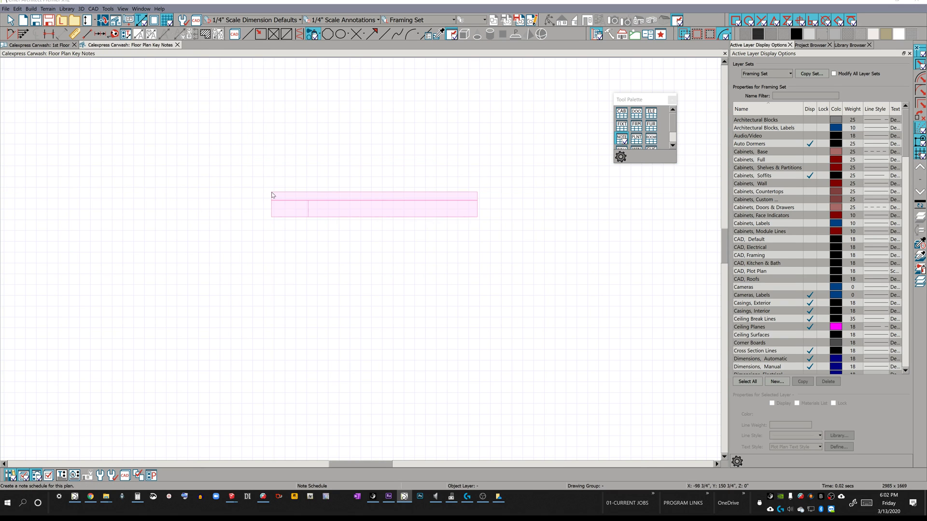
left_click(271, 193)
left_click(507, 256)
key("space")
Set the note schedule's Schedules layer color to black and close the "Floor Plan Key Notes" CAD detail
left_click(411, 211)
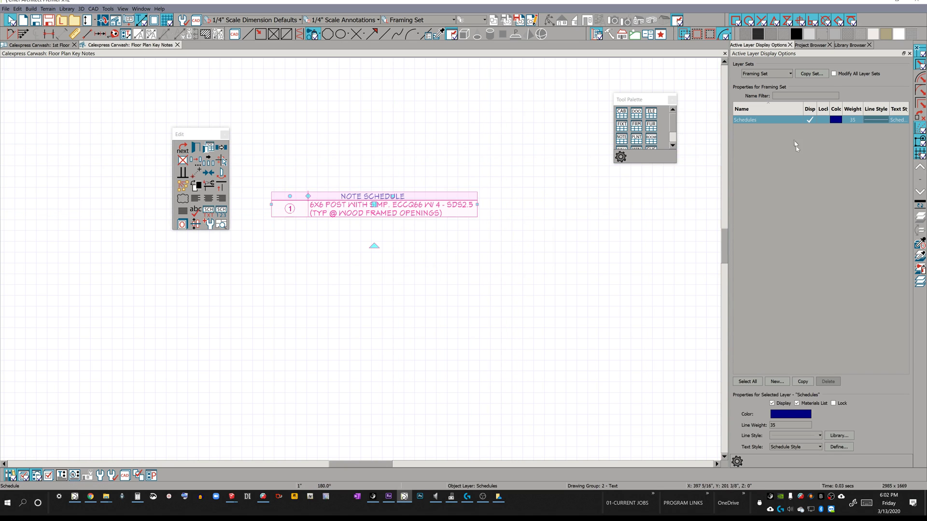
left_click(789, 415)
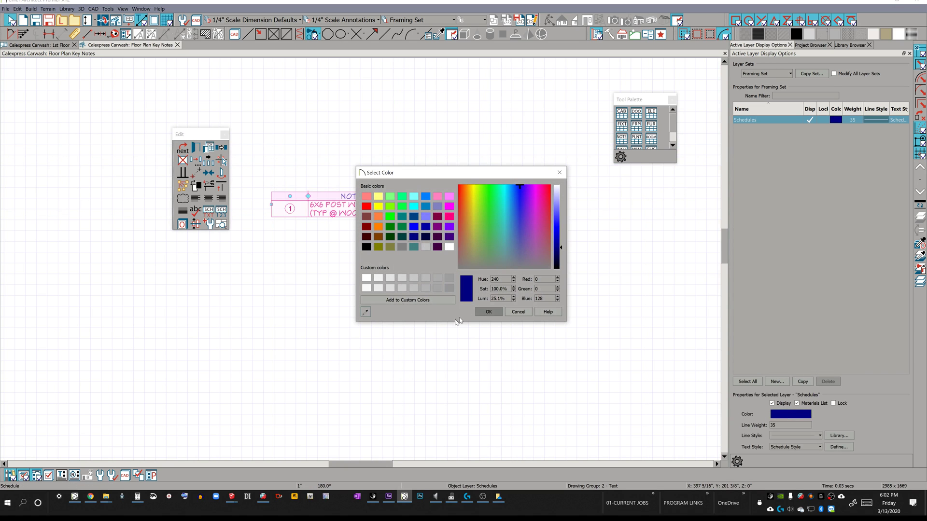
left_click(366, 247)
left_click(489, 312)
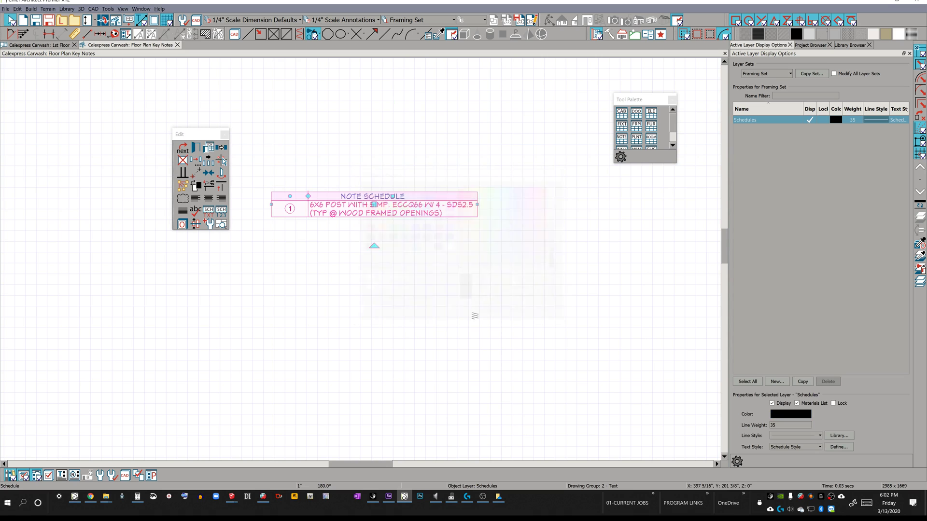
left_click(414, 268)
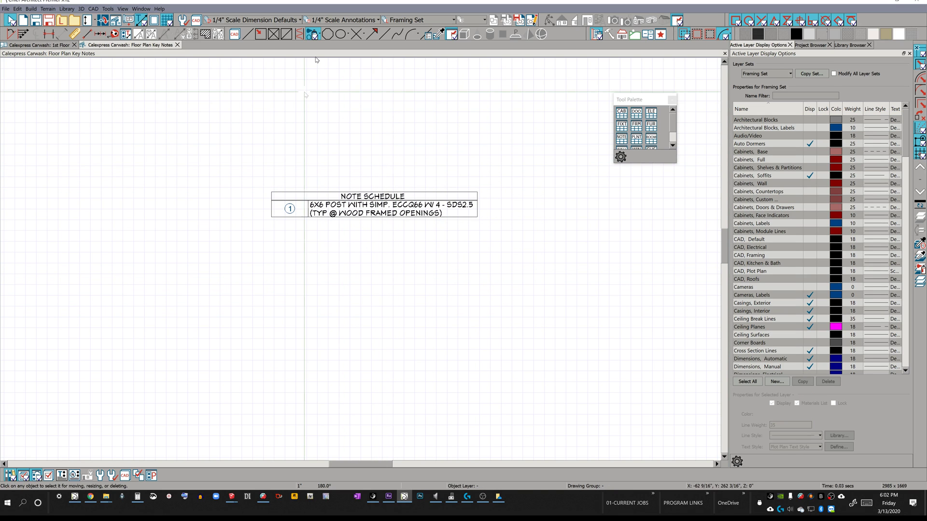
left_click(177, 44)
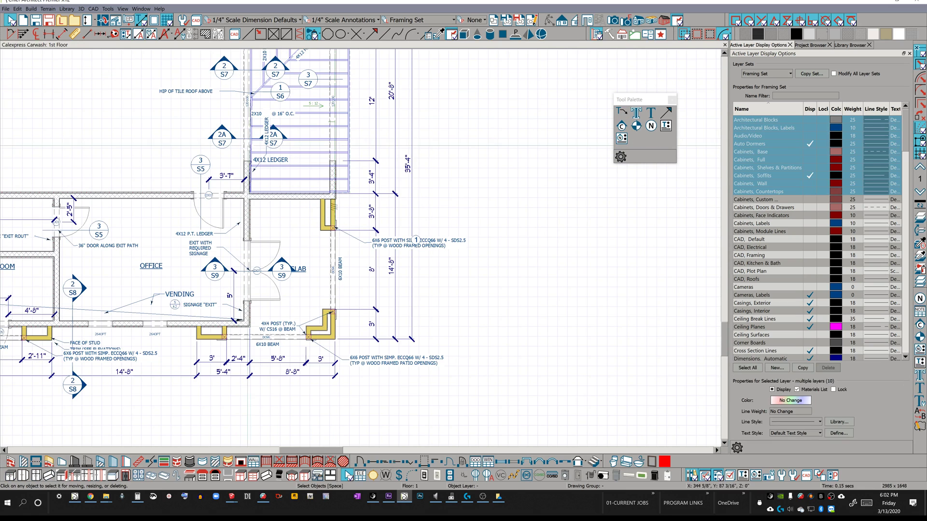
Delete the wood framed openings callout text beside the slab and move the note marker to the end of its leader
left_click(438, 248)
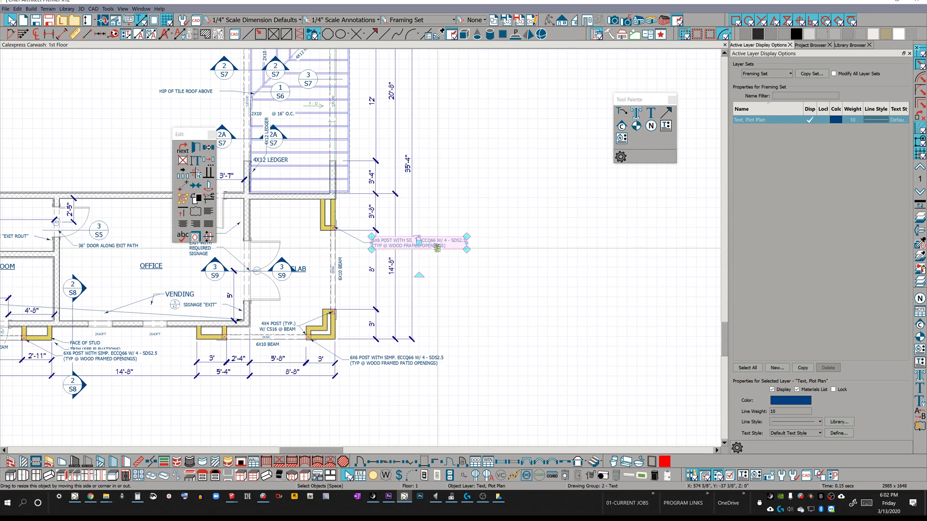
key("Delete")
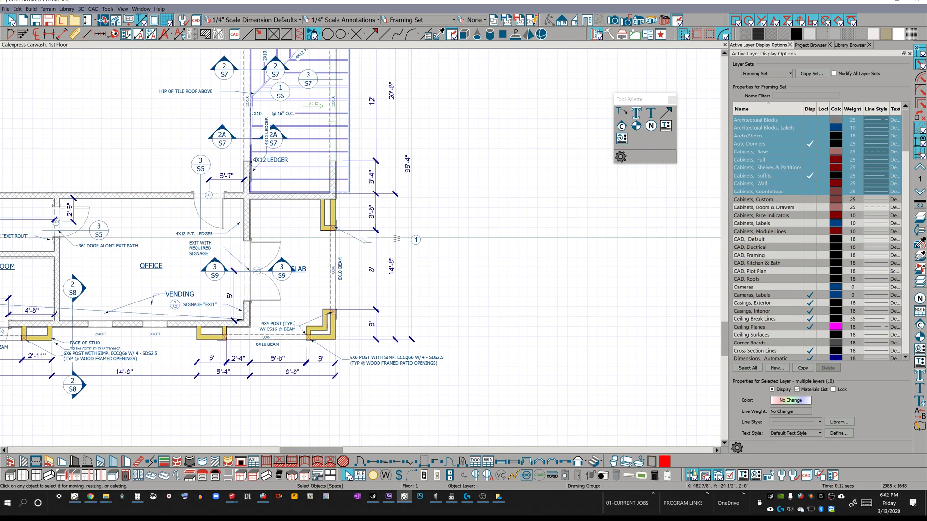
left_click(416, 240)
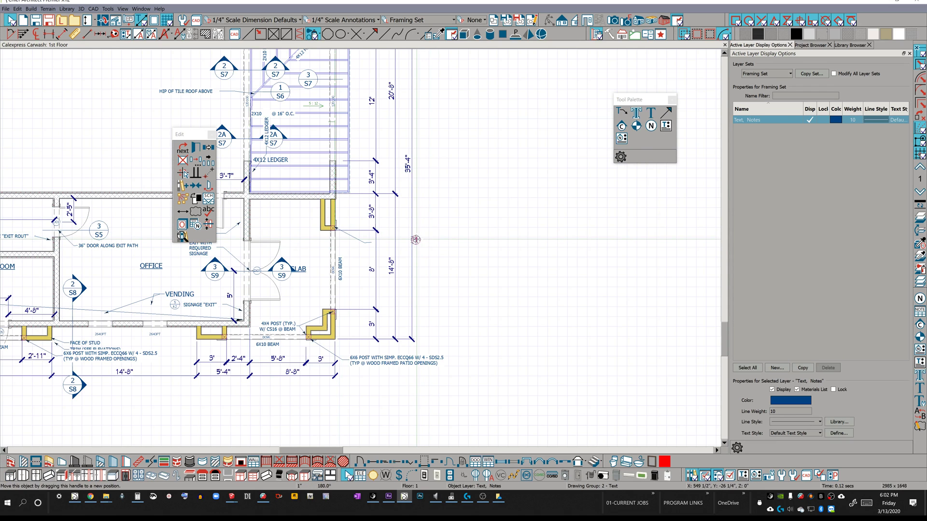
left_click_drag(416, 240, 372, 242)
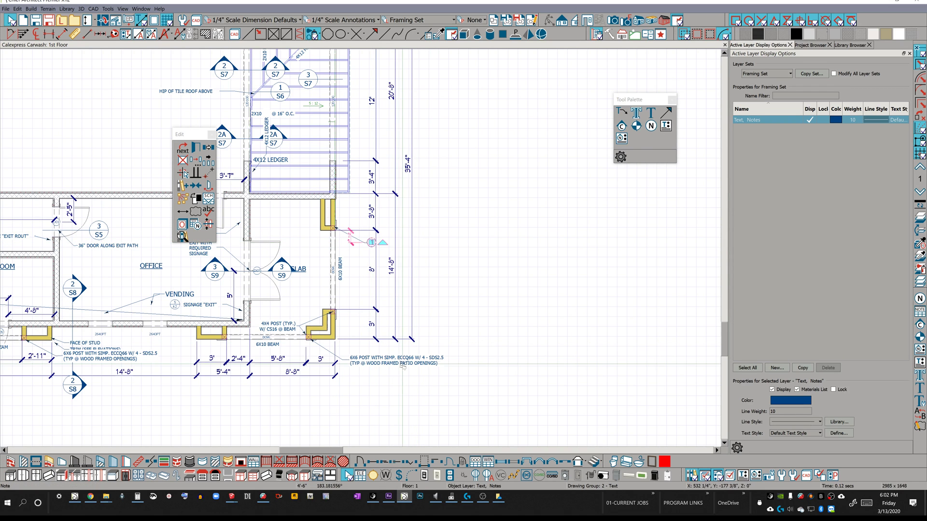
Copy the wording of the "6X6 POST WITH SIMP. ECCQ66 W/ 4 - SDS2.5 (TYP @ WOOD FRAMED PATIO OPENINGS)" callout and delete that callout
left_click(396, 359)
key("ctrl+e")
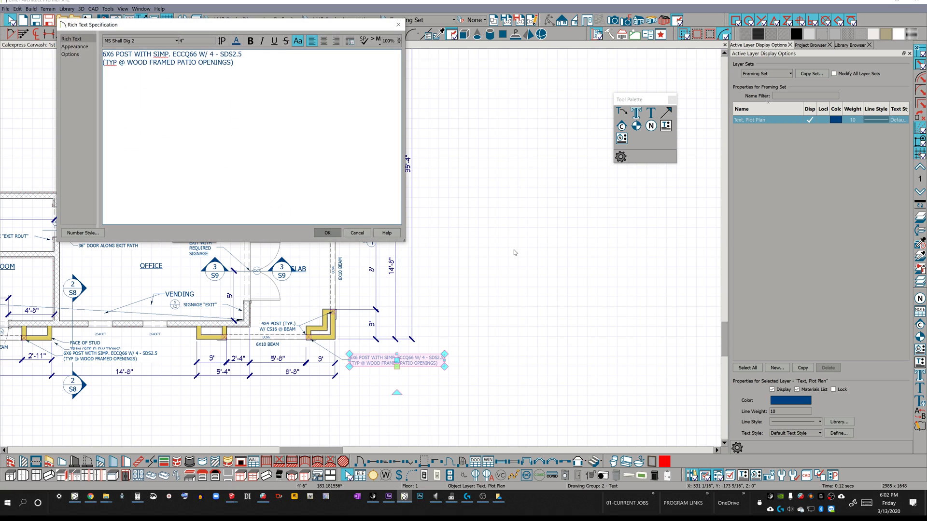
key("ctrl+a")
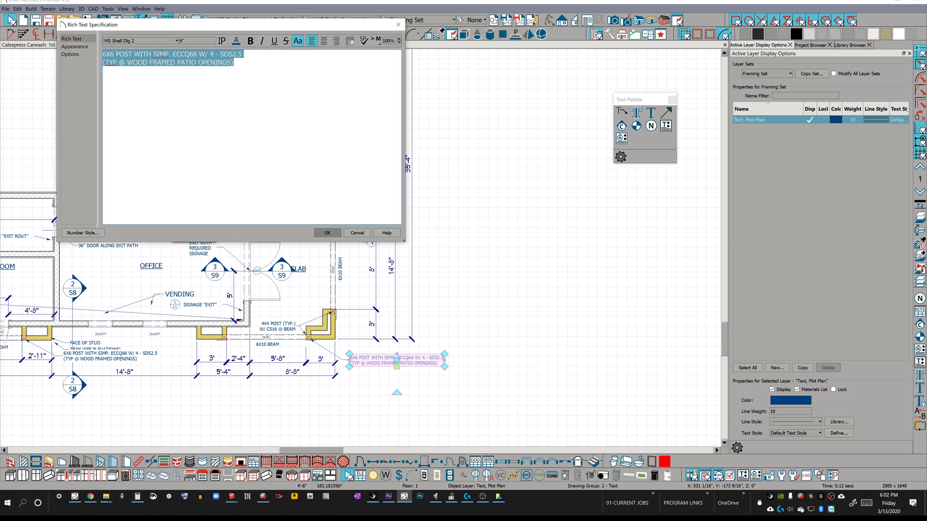
key("Return")
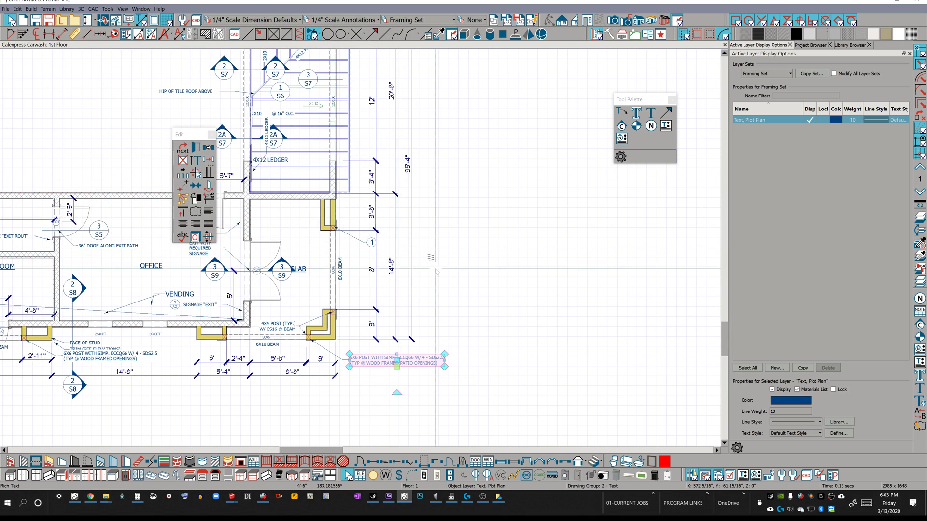
key("Delete")
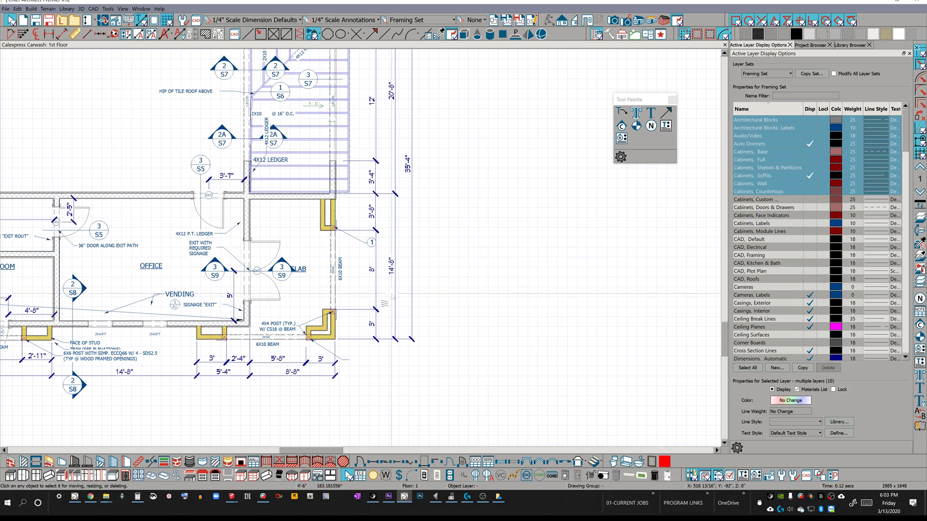
Place a note marker at the end of the deleted 6X6 post callout's leader below the slab corner, using the copied wording
left_click(349, 360)
key("Return")
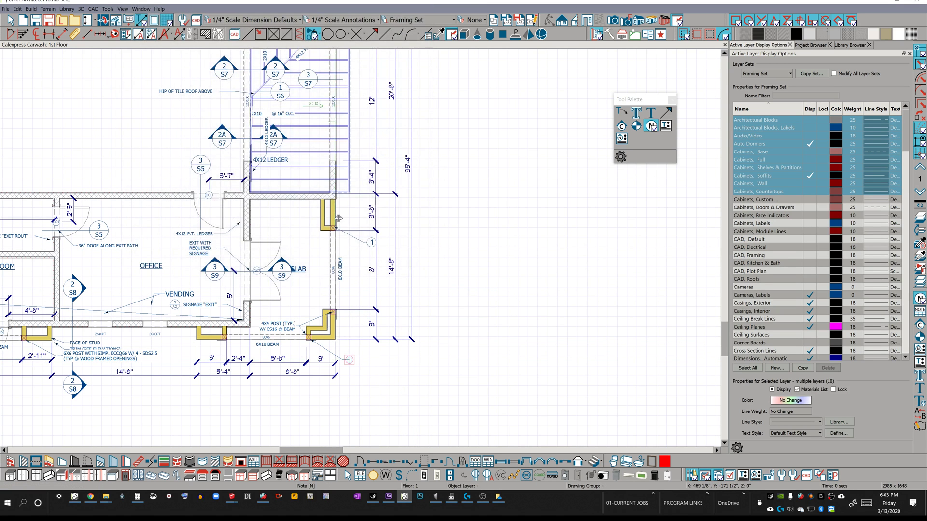
scroll(457, 269, "down", 1)
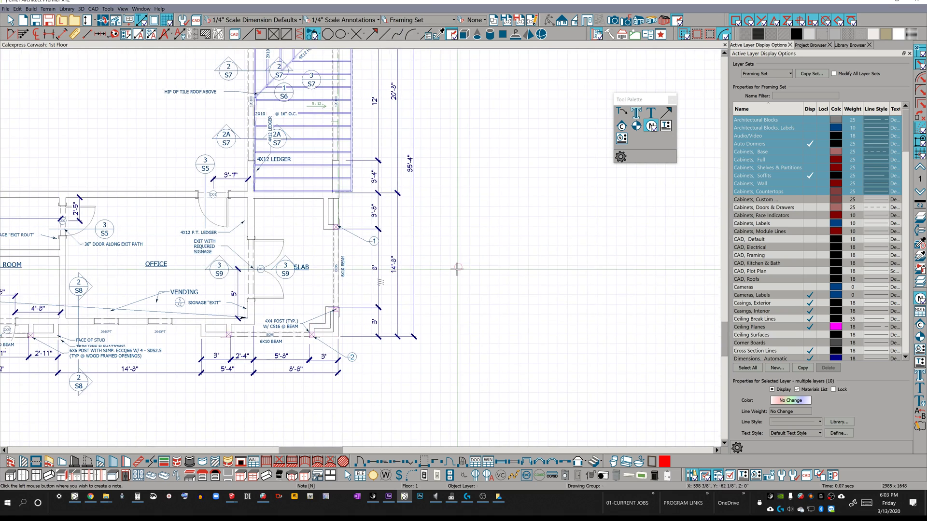
scroll(511, 261, "down", 1)
scroll(203, 207, "up", 2)
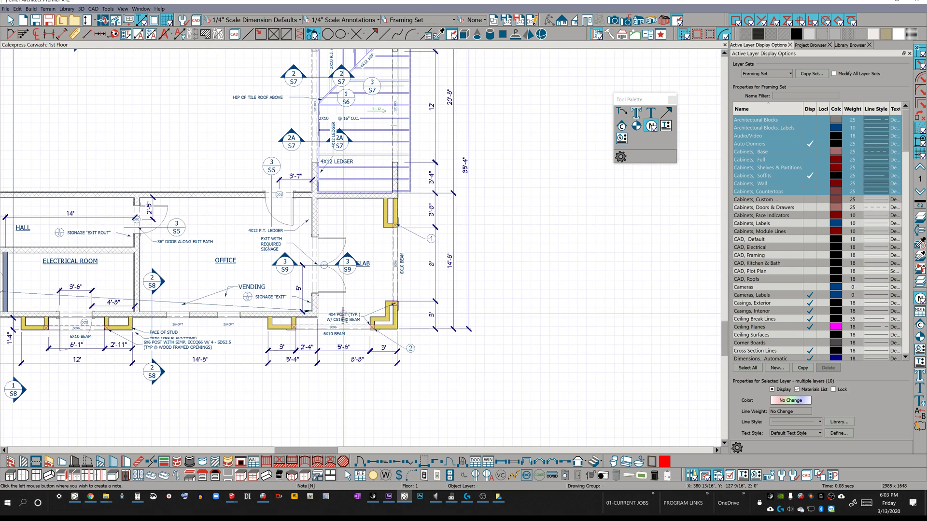
Copy the wording of the "4X4 POST (TYP.) W/ CS16 @ BEAM" callout beside the slab's corner post and delete that callout
key("space")
double_click(343, 318)
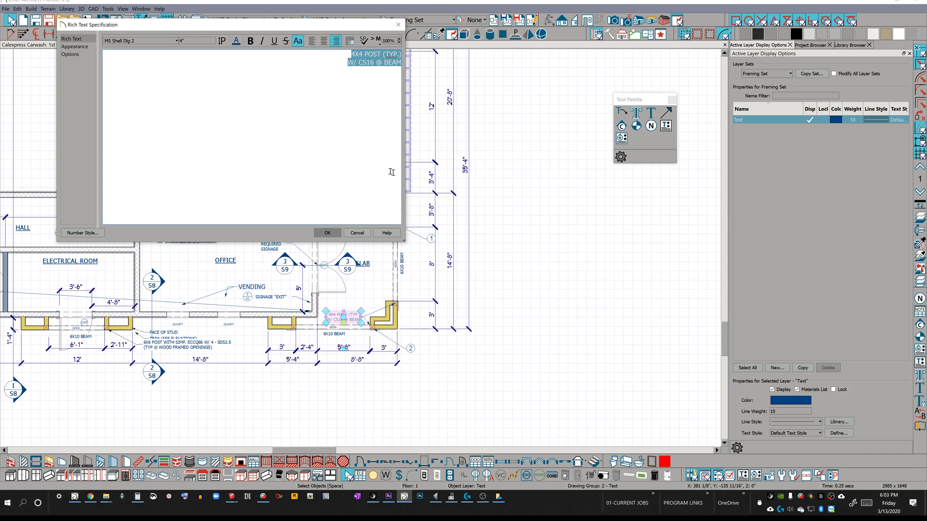
left_click(327, 233)
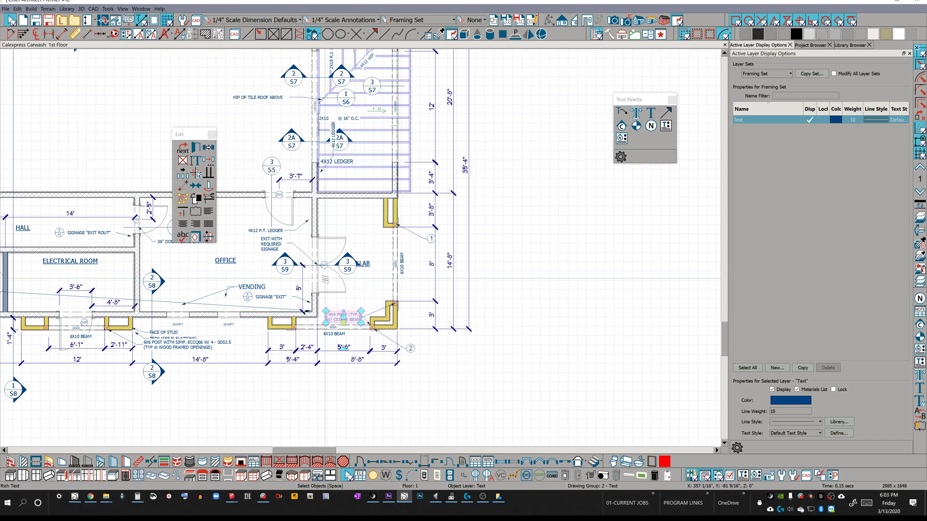
key("Delete")
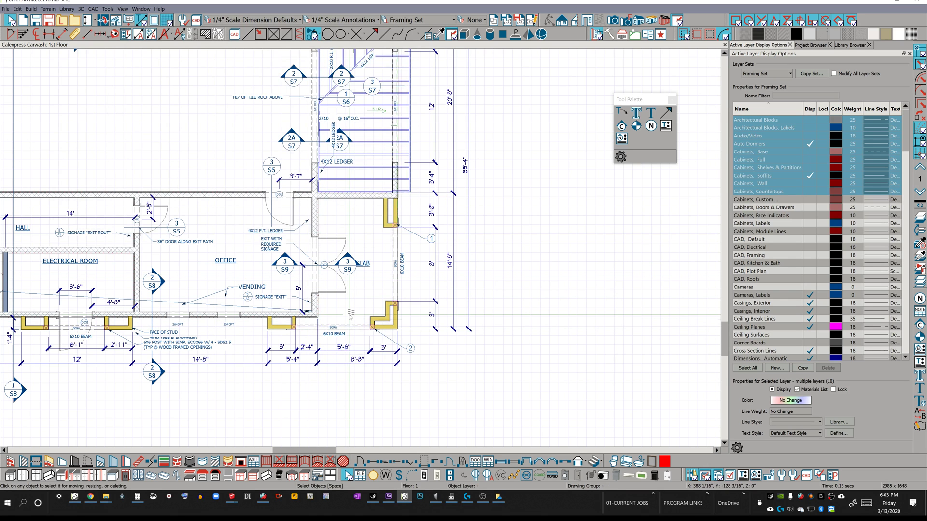
Place a note marker where the 4X4 post callout stood, using the copied wording
key("ctrl+v")
key("Escape")
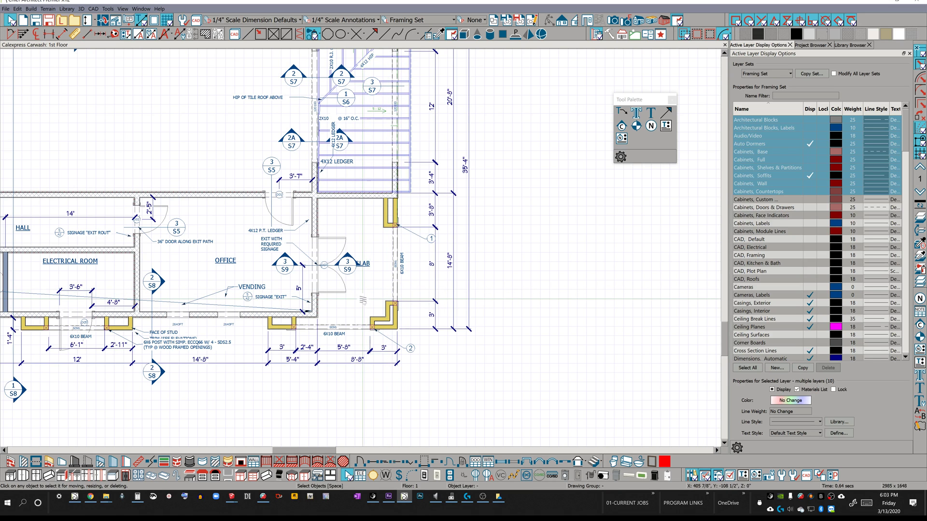
key("n")
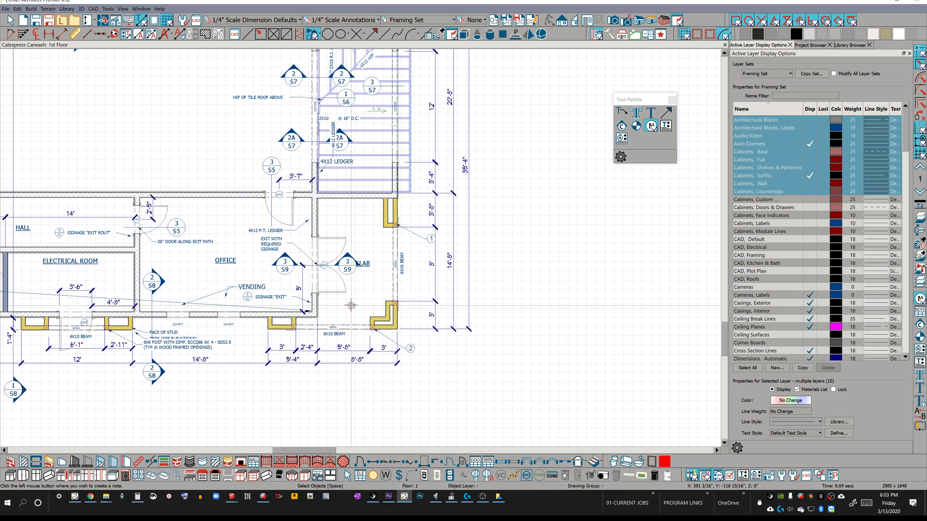
left_click(351, 305)
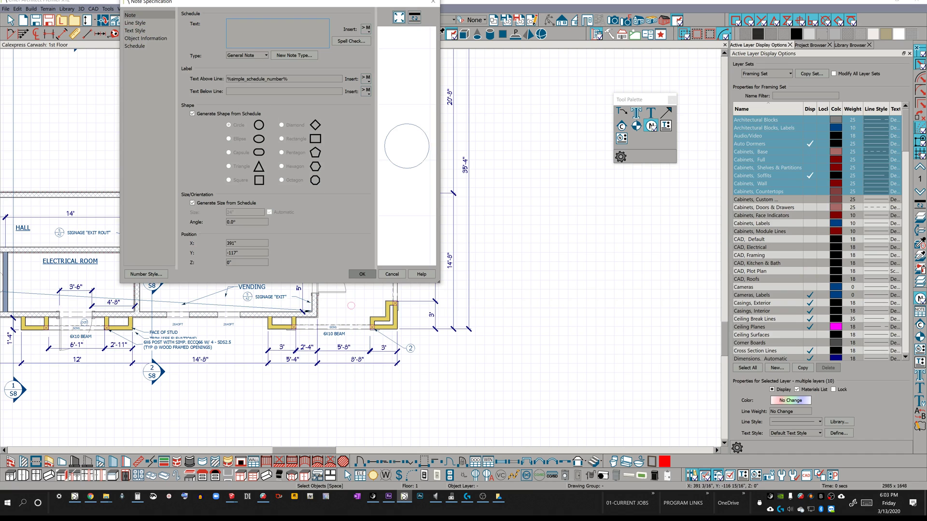
left_click(362, 274)
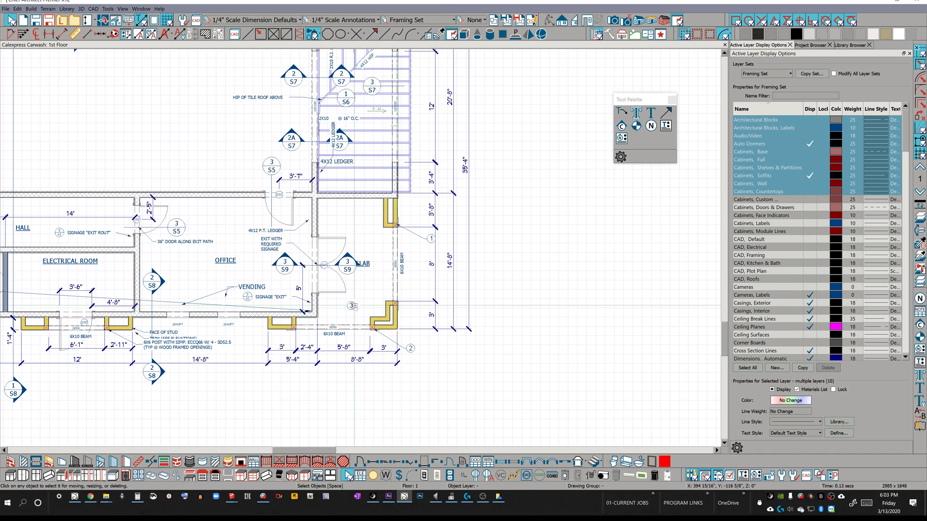
key("l")
left_click_drag(352, 305, 355, 305)
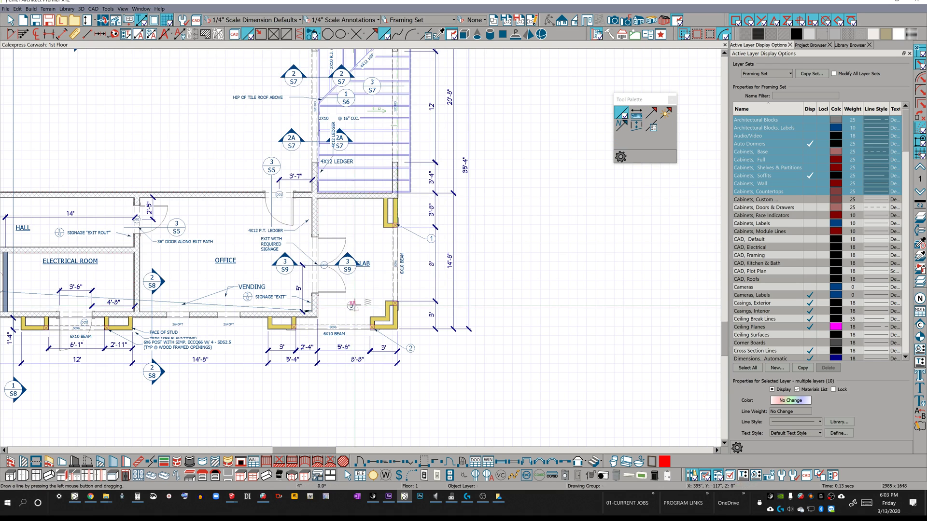
left_click(372, 308)
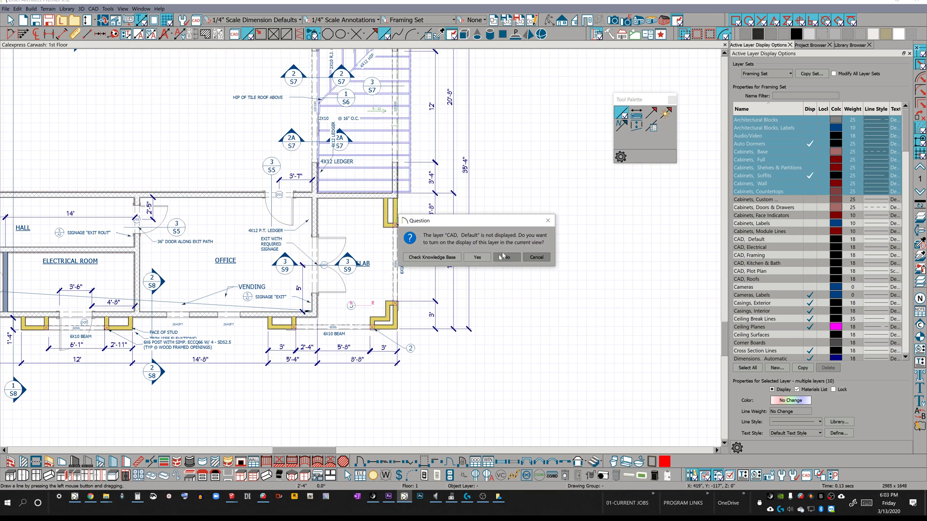
left_click(514, 260)
left_click(536, 258)
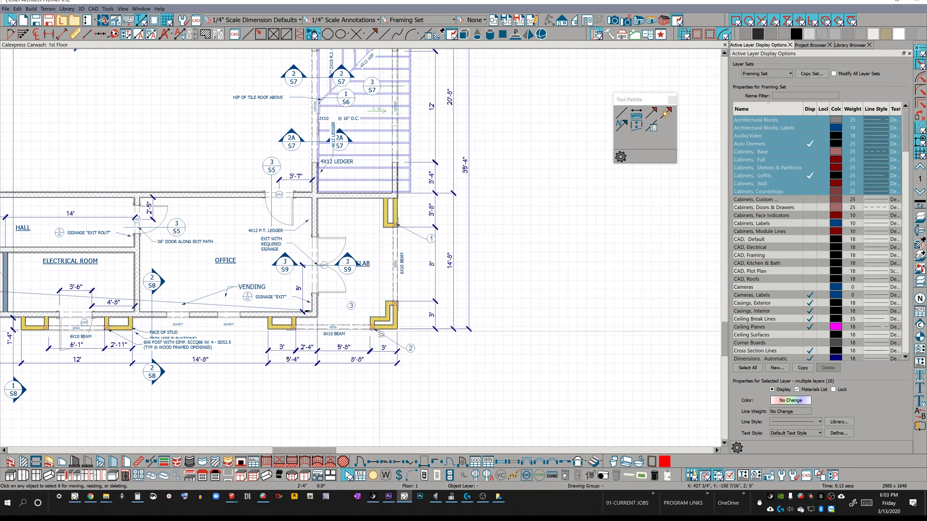
left_click(384, 336)
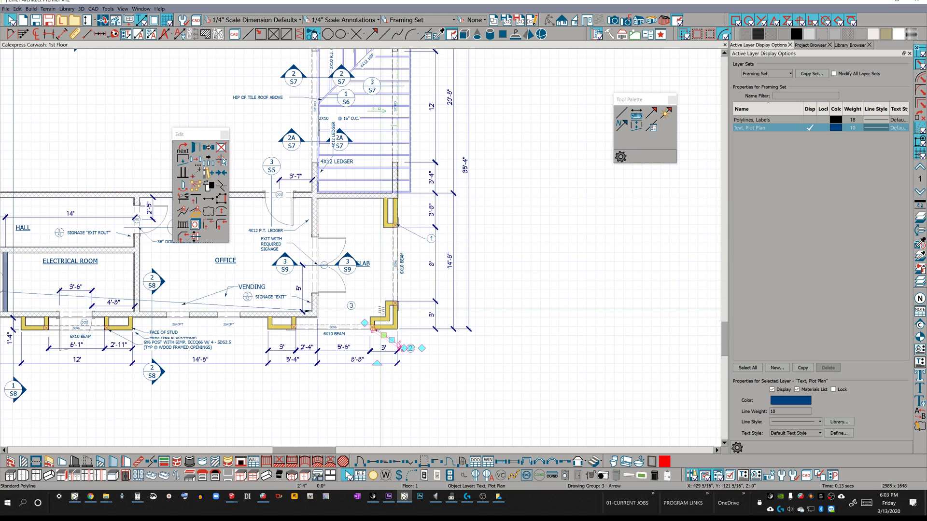
left_click(371, 34)
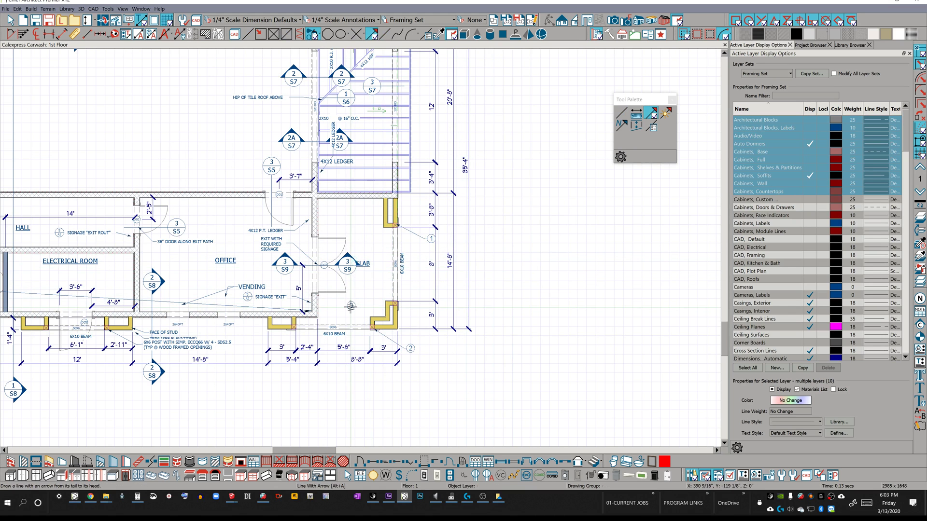
left_click_drag(351, 306, 371, 309)
left_click(536, 257)
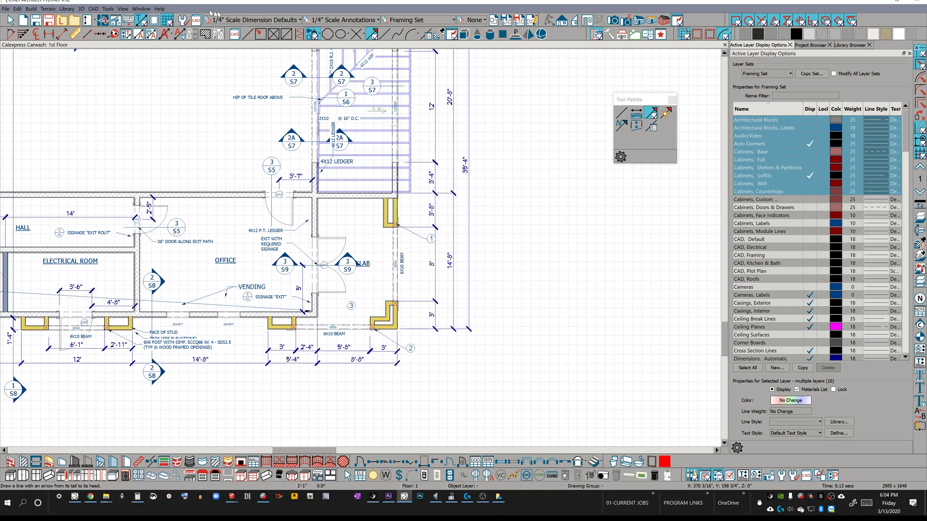
Attach a Text Line with Arrow from note marker 3 to the corner post beside the slab
left_click(107, 8)
mouse_move(94, 8)
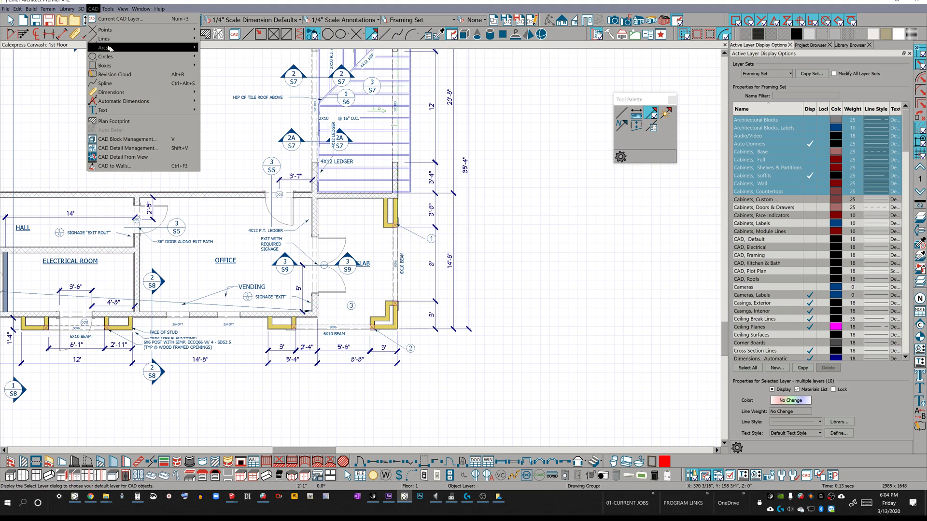
mouse_move(120, 42)
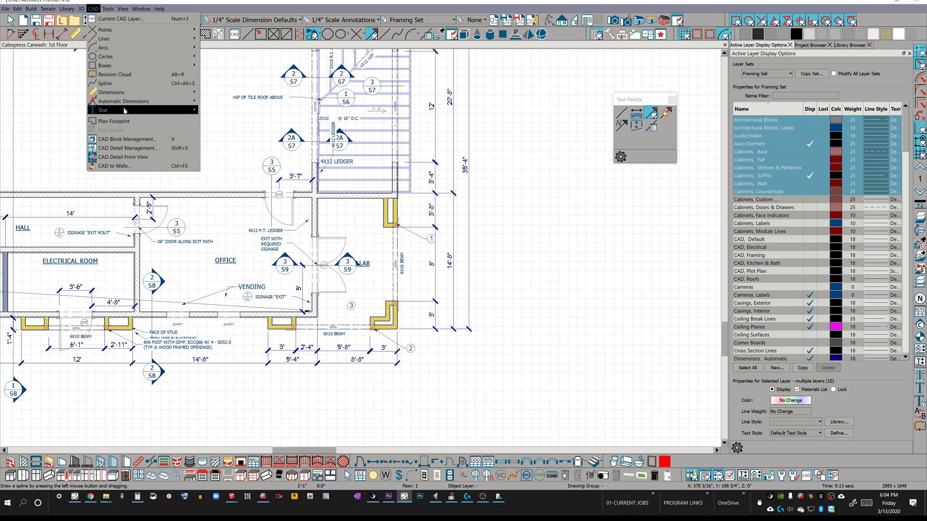
mouse_move(124, 112)
left_click(231, 137)
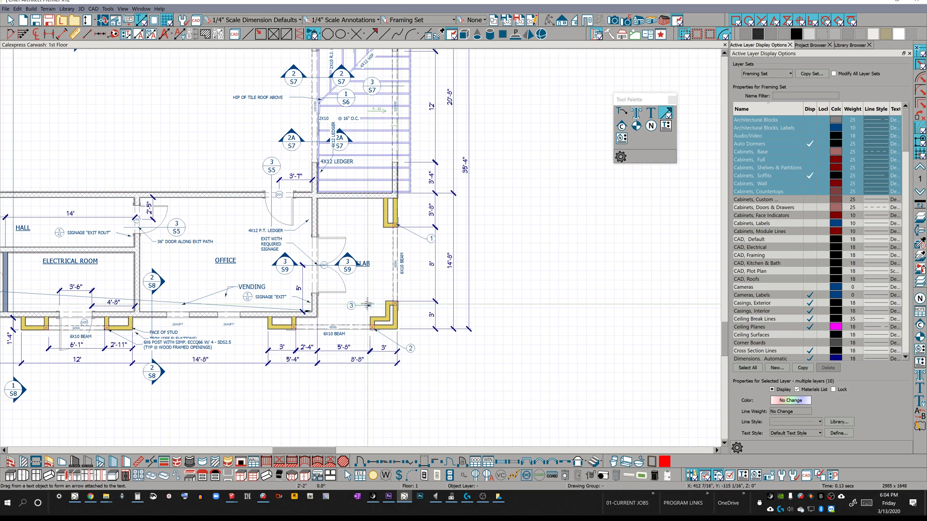
left_click(367, 305)
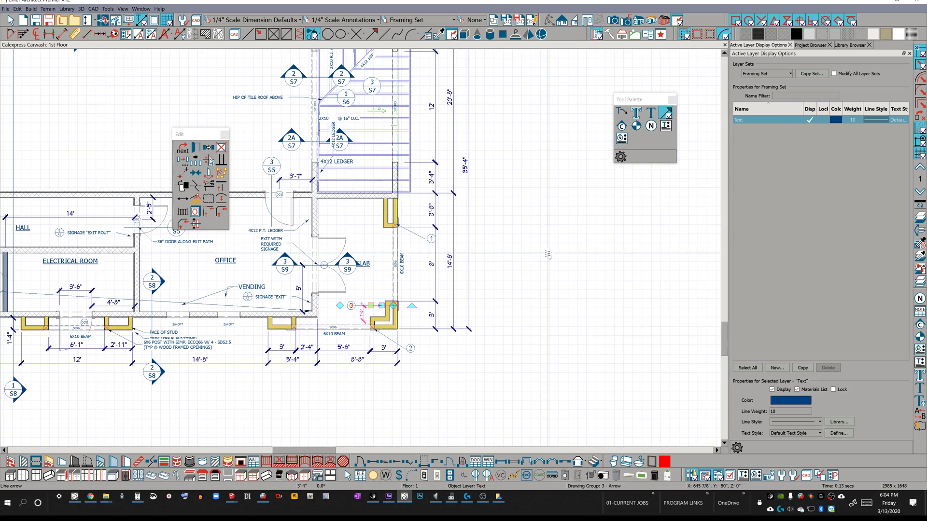
left_click(548, 254)
left_click(369, 306)
Filter the Framing Set layers by "cad" and turn on the display of all six CAD layers
scroll(456, 216, "down", 3)
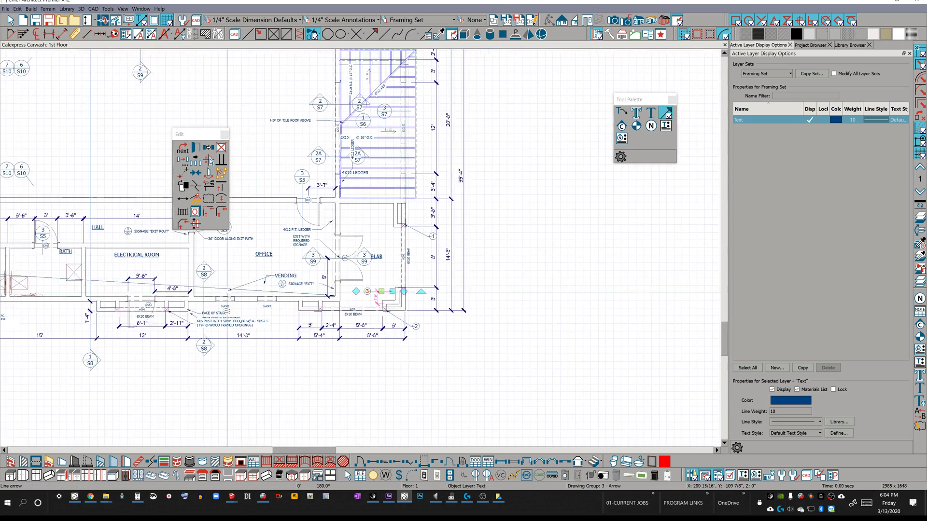
scroll(225, 309, "down", 3)
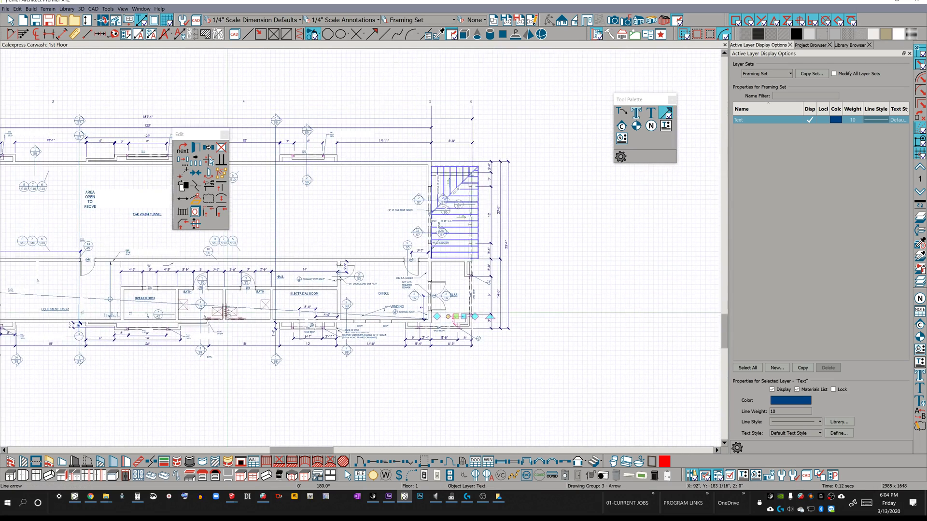
scroll(359, 247, "down", 3)
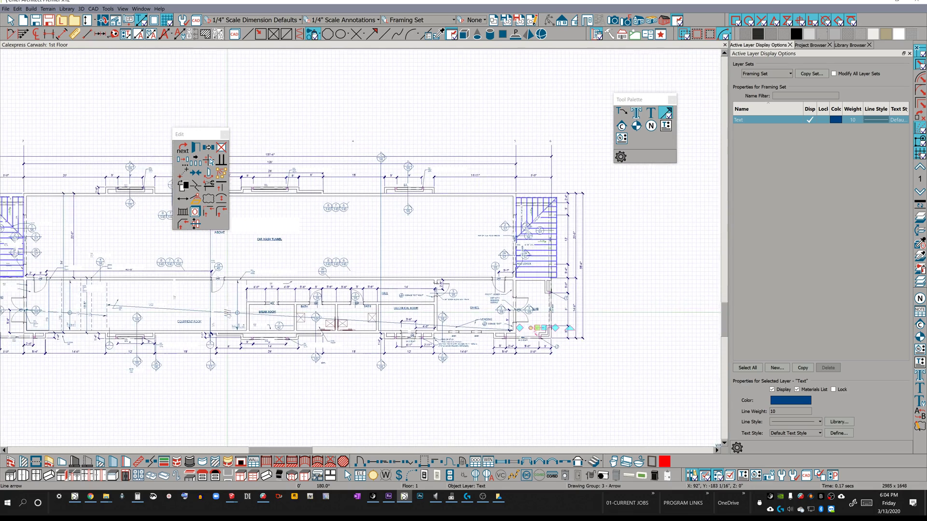
middle_click_drag(227, 312, 285, 341)
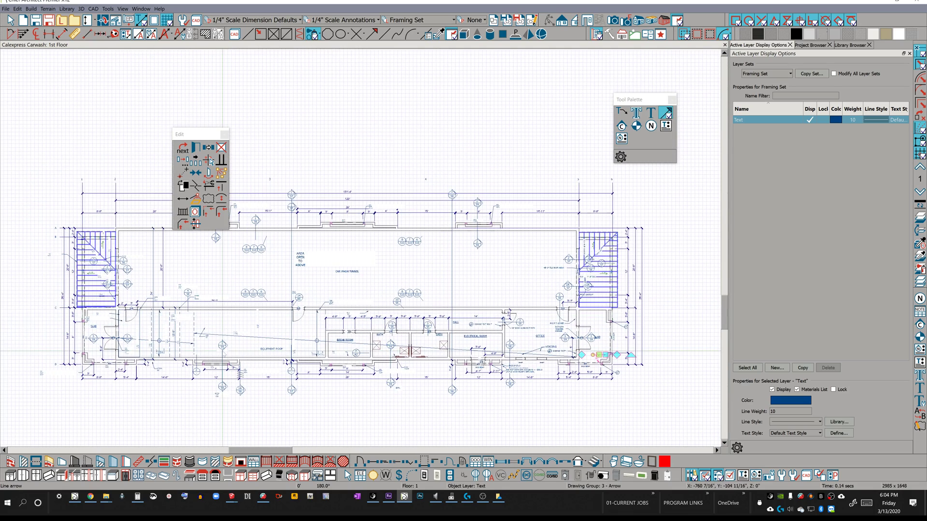
scroll(317, 257, "up", 1)
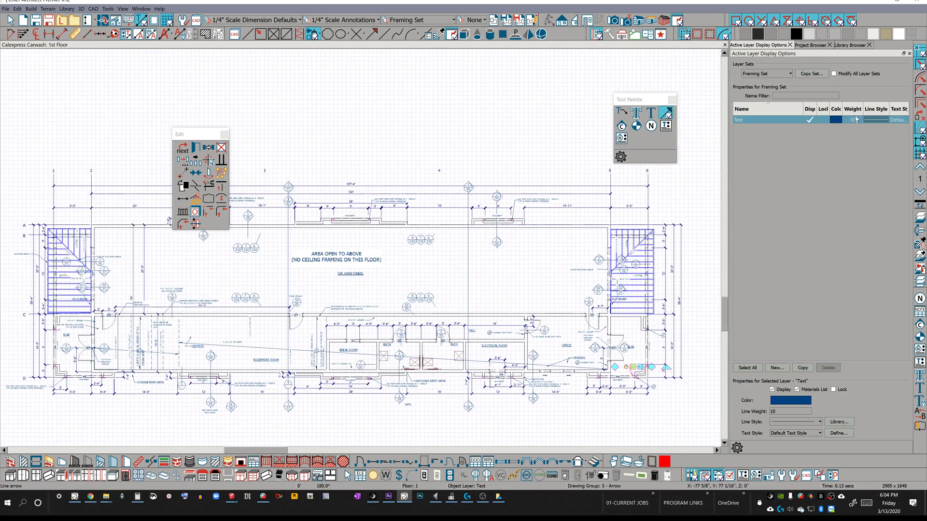
key("Escape")
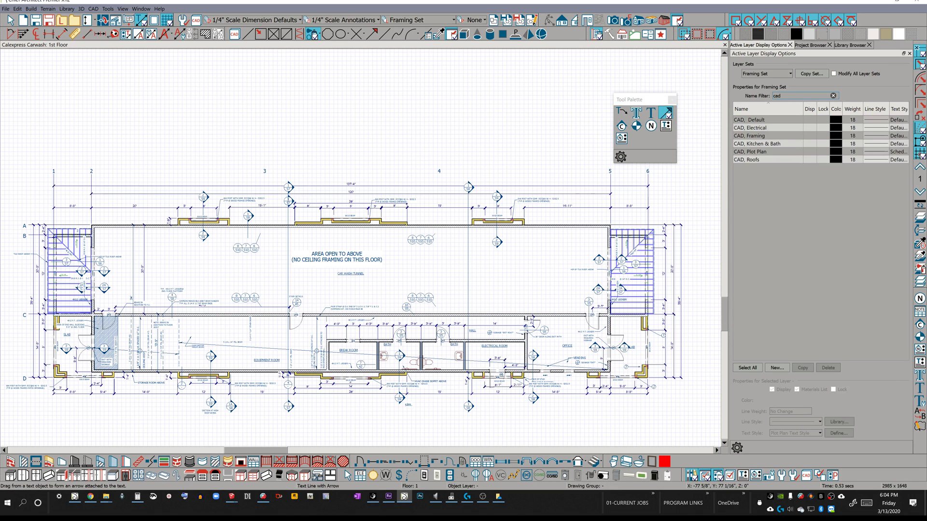
left_click(796, 121)
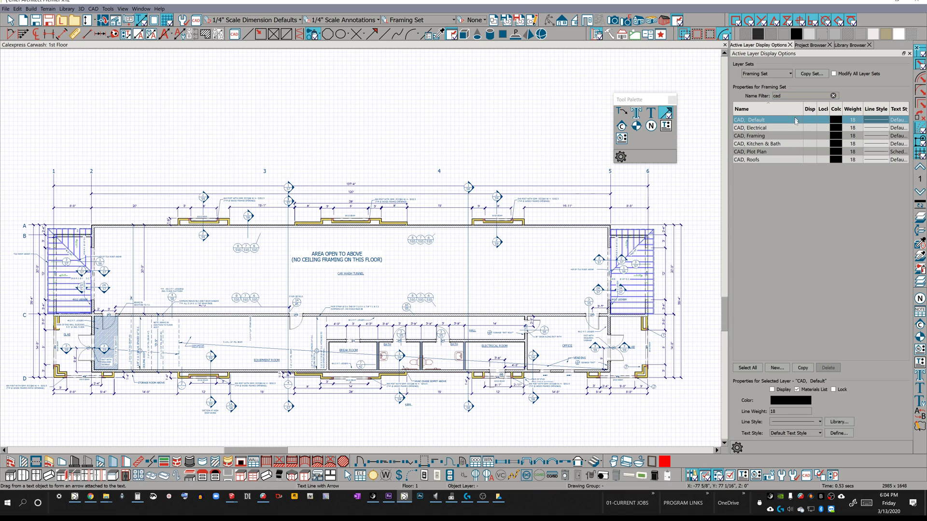
left_click(762, 368)
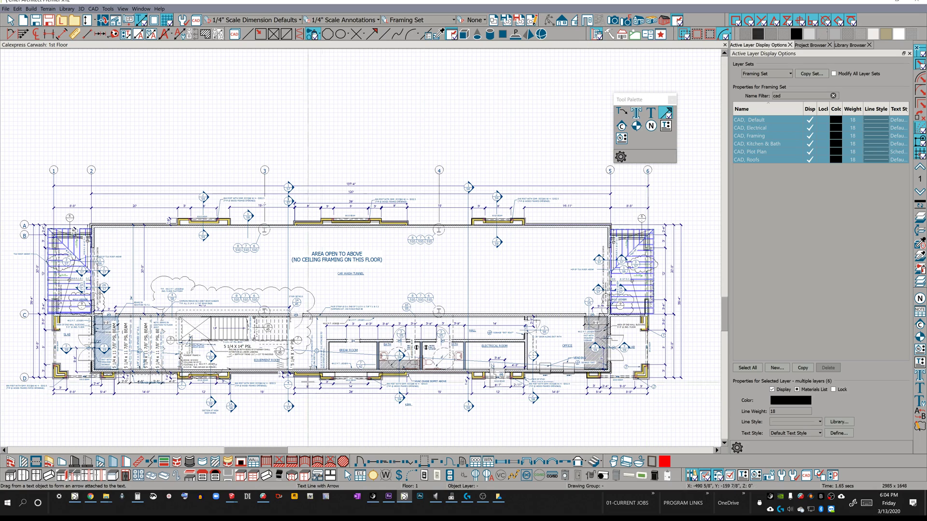
scroll(229, 446, "up", 2)
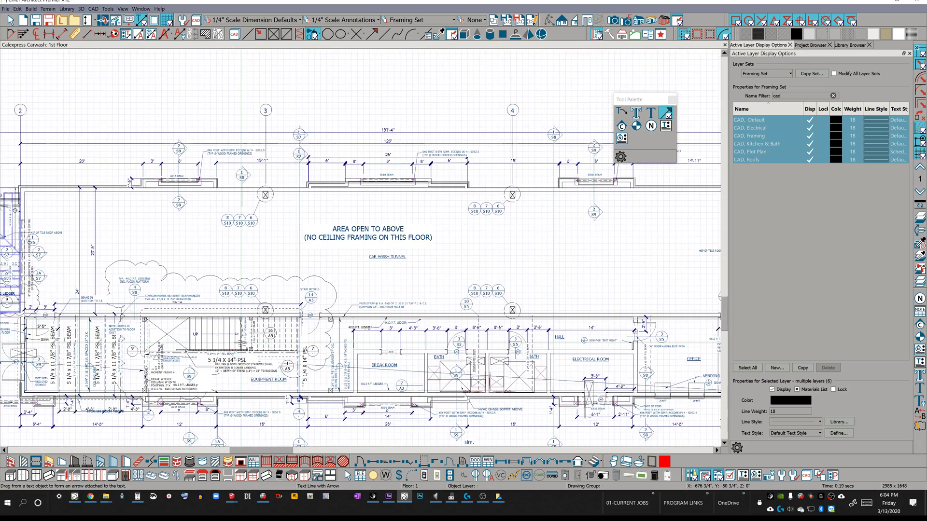
middle_click_drag(240, 344, 372, 317)
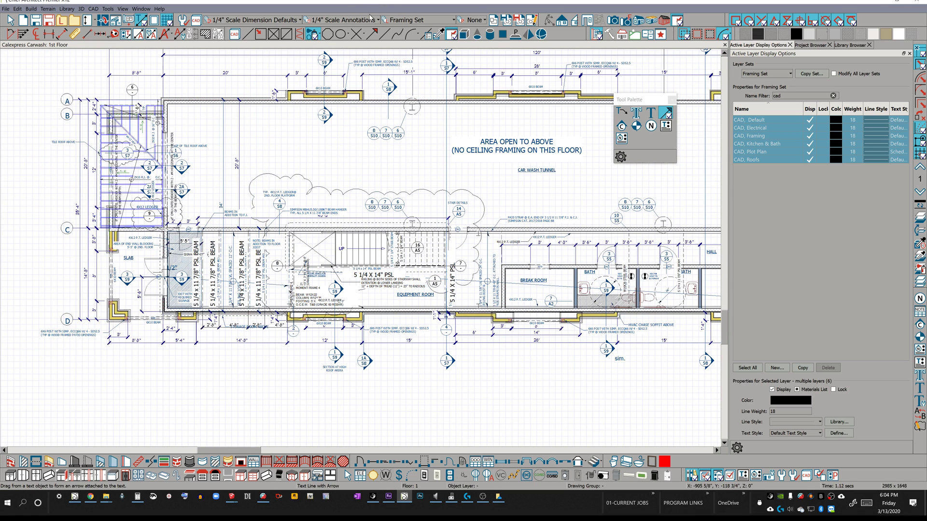
Switch the active layer set from Framing Set to All Off Set
left_click(389, 21)
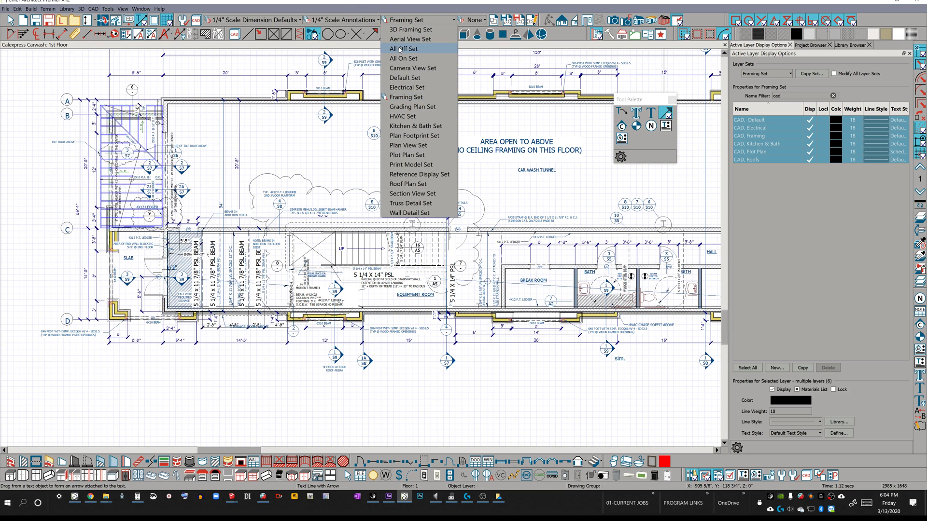
left_click(396, 58)
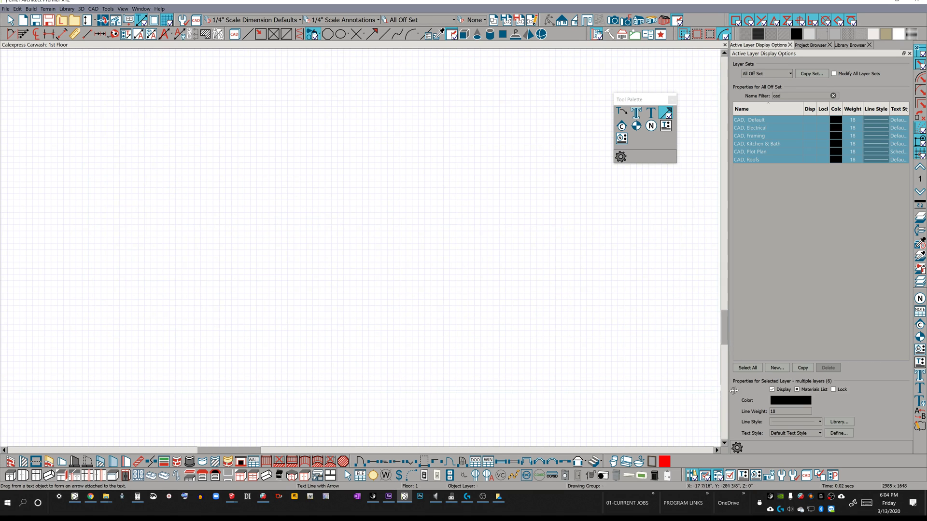
key("a")
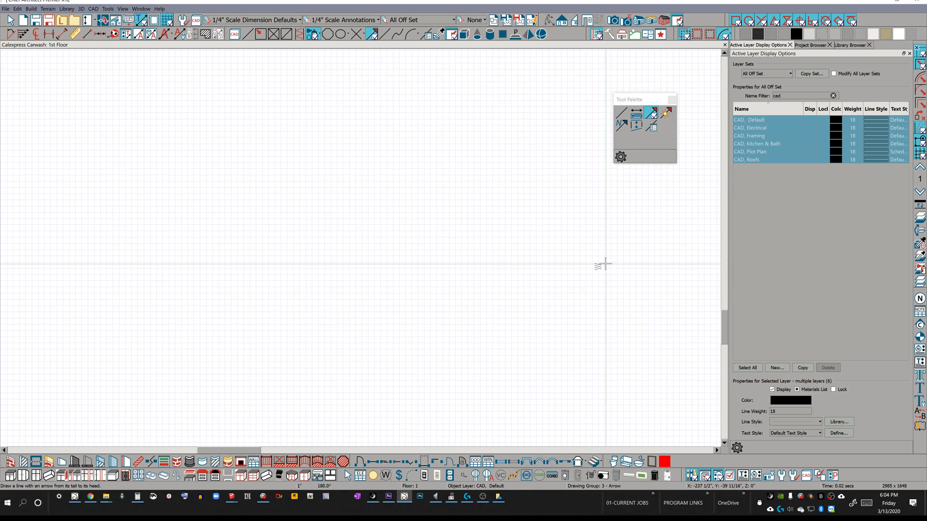
key("l")
key("space")
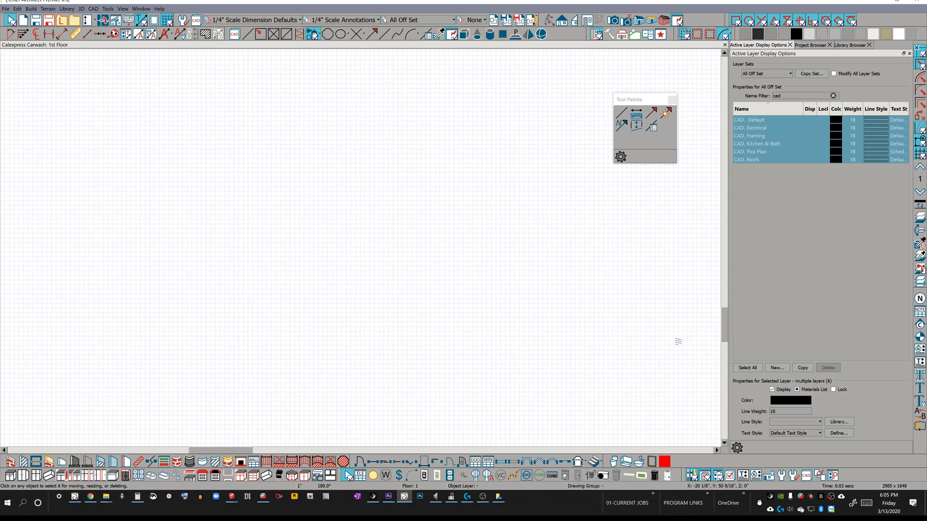
scroll(678, 333, "down", 1)
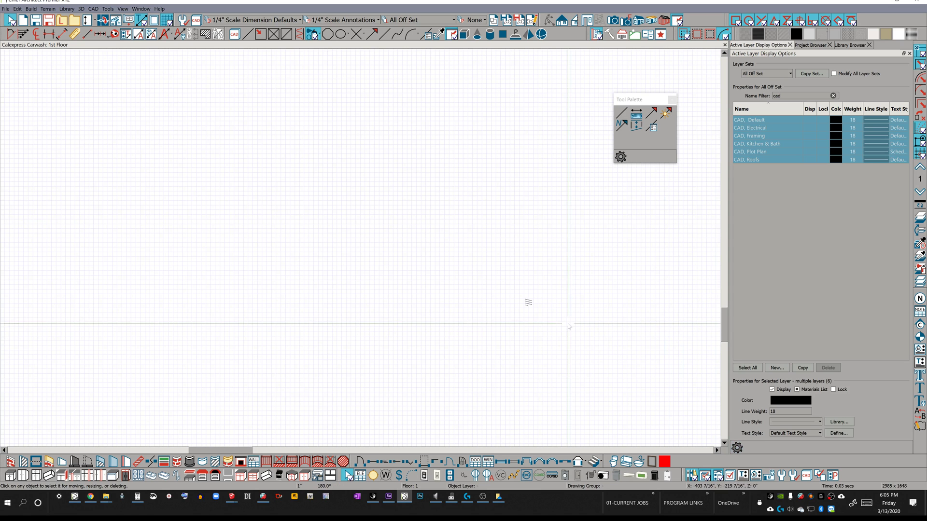
Clear the layer name filter and turn on the display of the six CAD layers in All Off Set
scroll(396, 265, "down", 2)
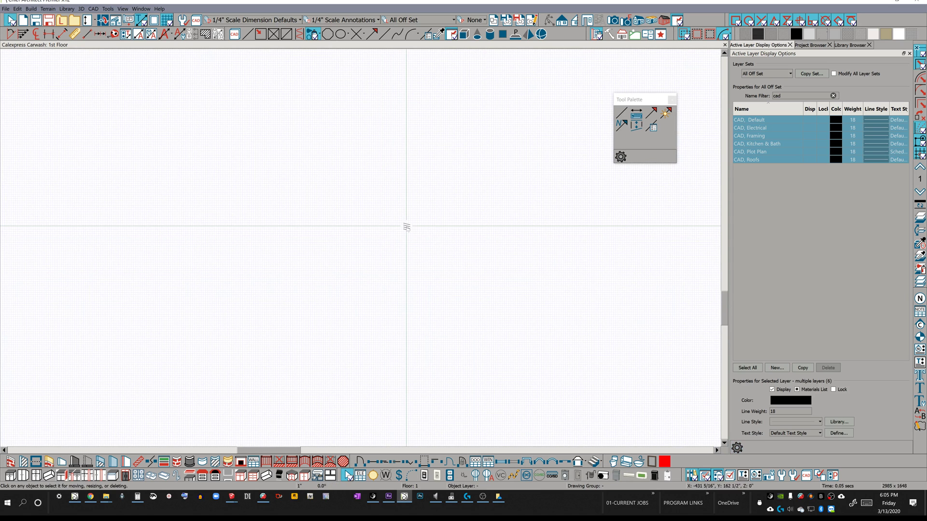
key("t")
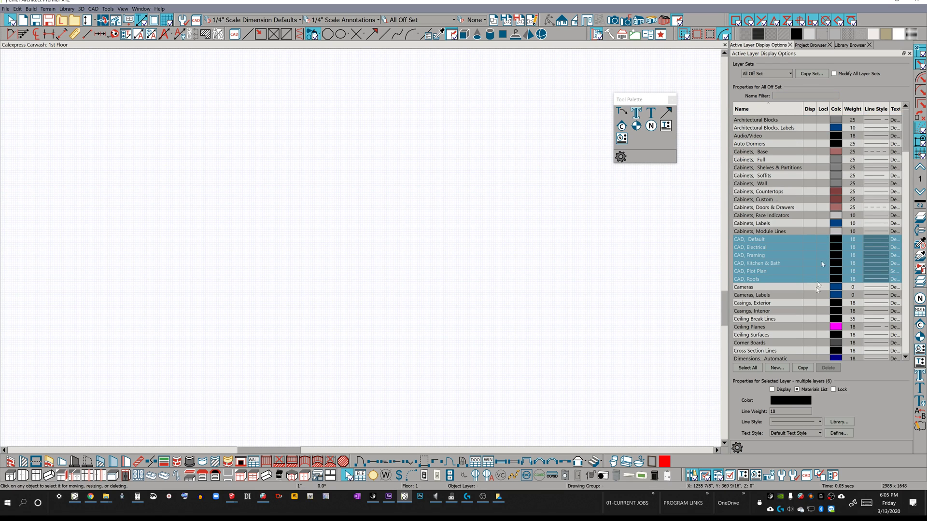
left_click(772, 390)
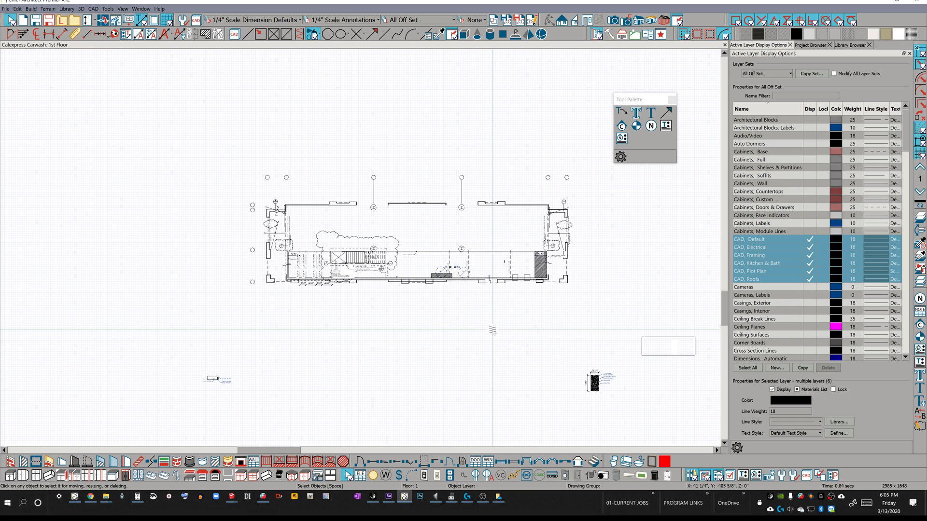
Inspect the specification of the polyline solid running along the plan's upper wall, closing it without changes
scroll(390, 317, "up", 2)
scroll(390, 317, "up", 3)
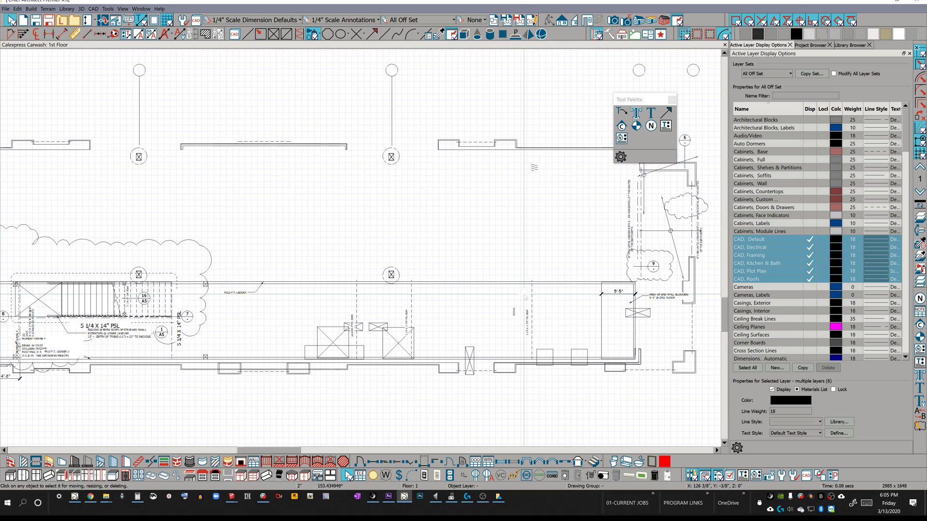
scroll(534, 168, "up", 2)
left_click(530, 140)
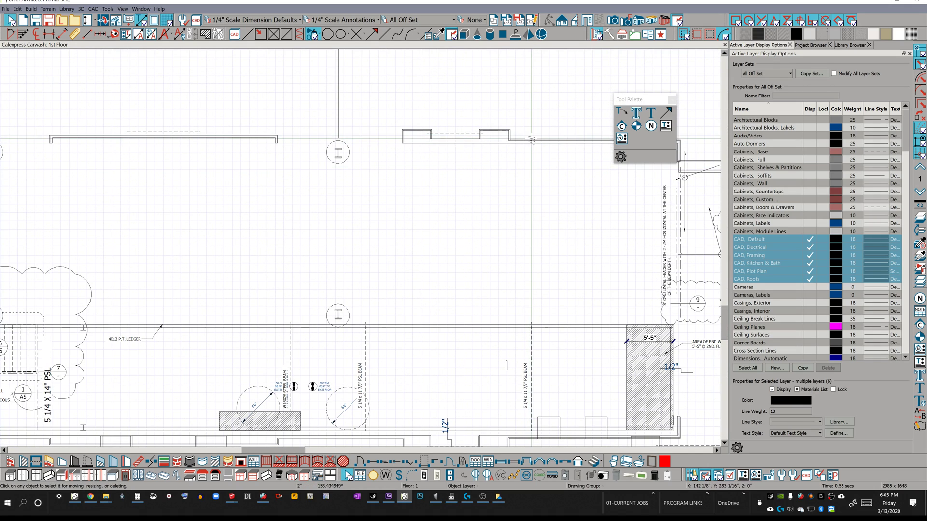
left_click(533, 141)
double_click(534, 141)
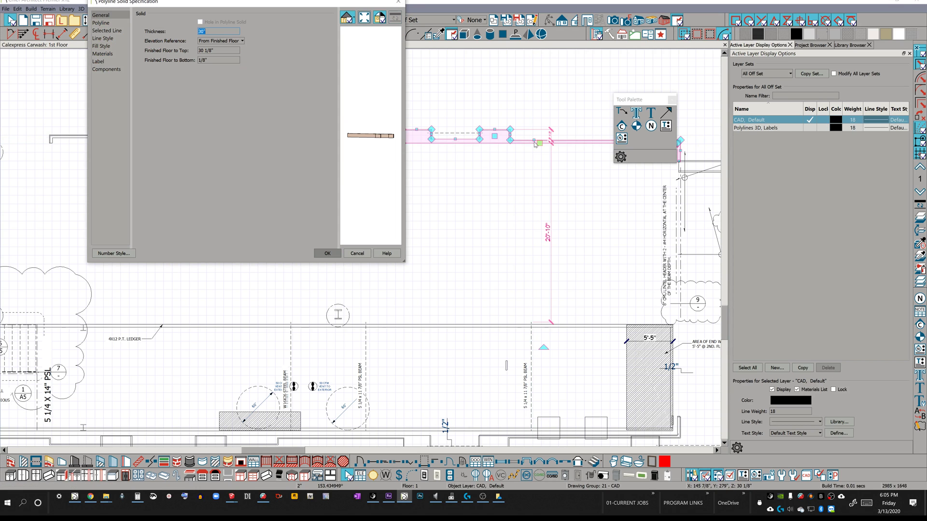
left_click(359, 253)
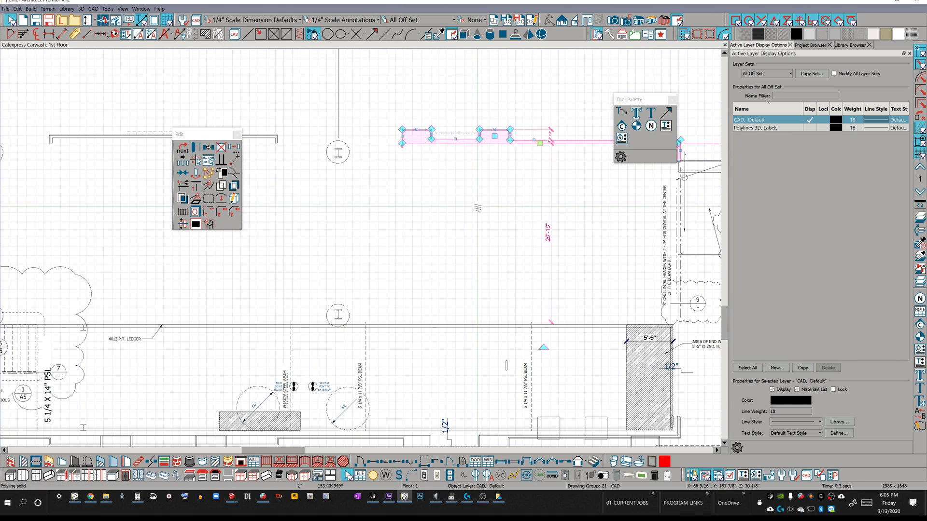
Create a Perspective Full Overview of the whole model, dismissing the missing files list, and orbit around the building
scroll(477, 207, "down", 1)
scroll(478, 208, "down", 3)
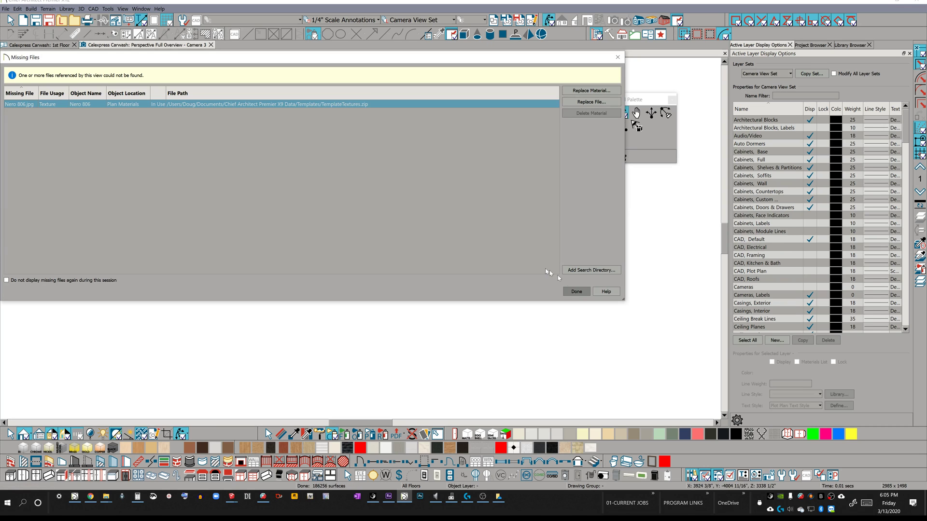
left_click(577, 292)
left_click_drag(314, 274, 530, 184)
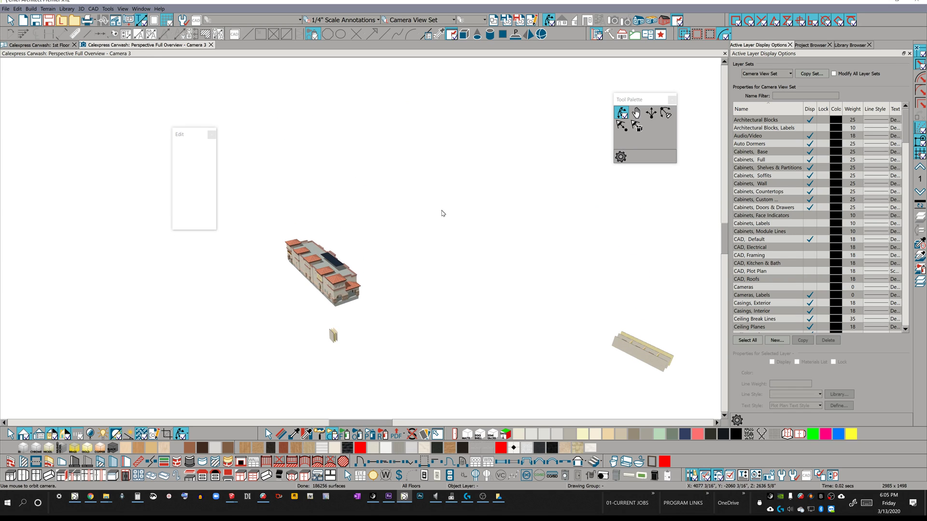
Return to the 1st Floor plan and switch its active layer set to All On Set
key("ctrl+Tab")
left_click(411, 21)
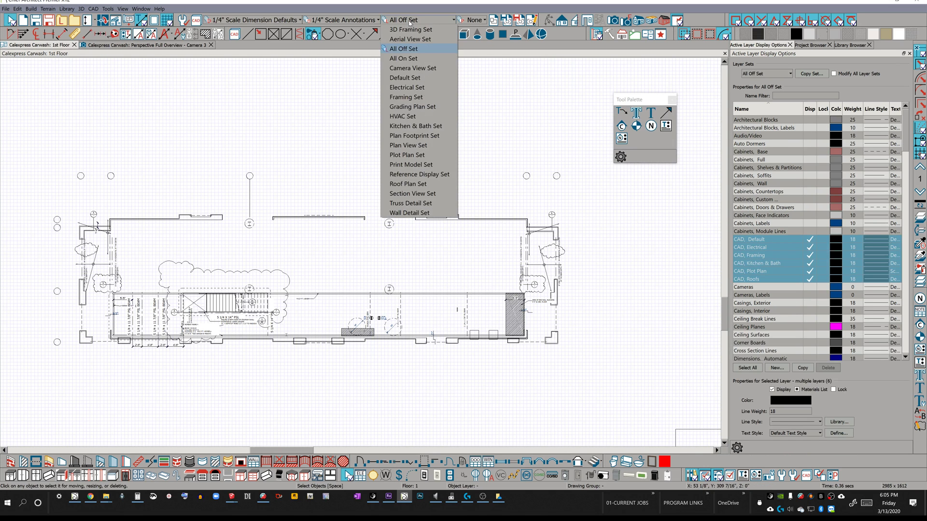
left_click(410, 62)
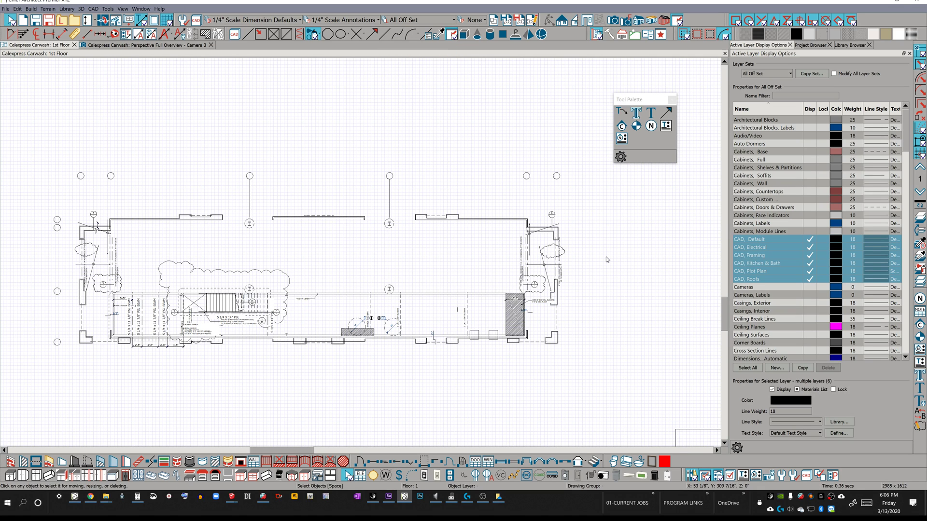
key("Down")
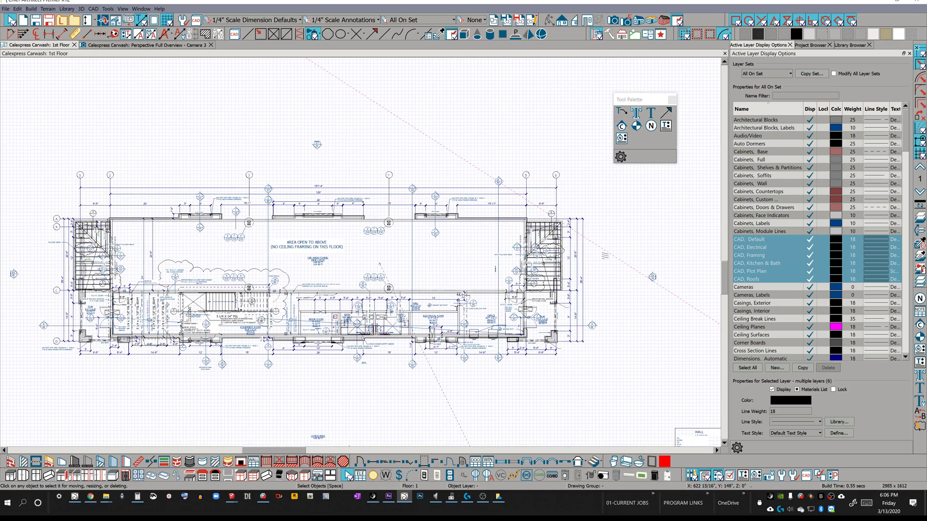
Select the wall legend and the two loose details below the floor plan and copy them
scroll(606, 256, "down", 5)
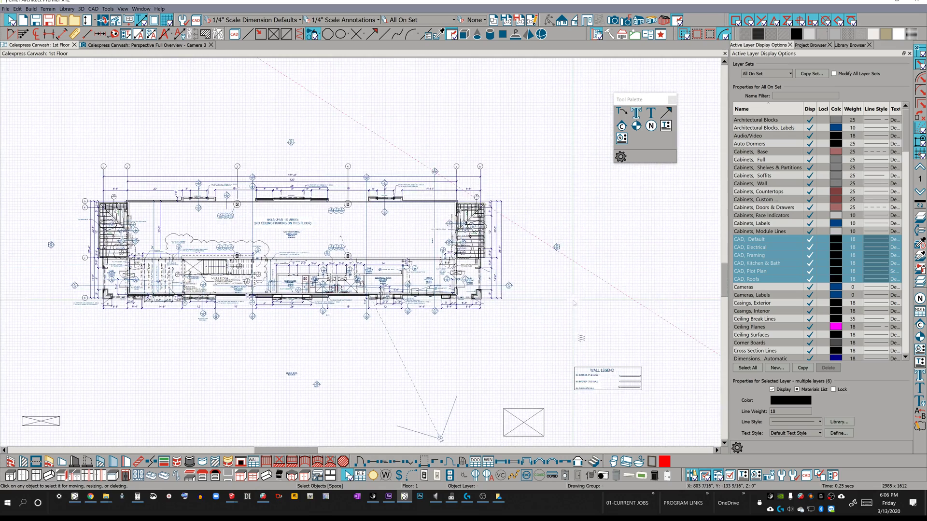
scroll(573, 301, "down", 3)
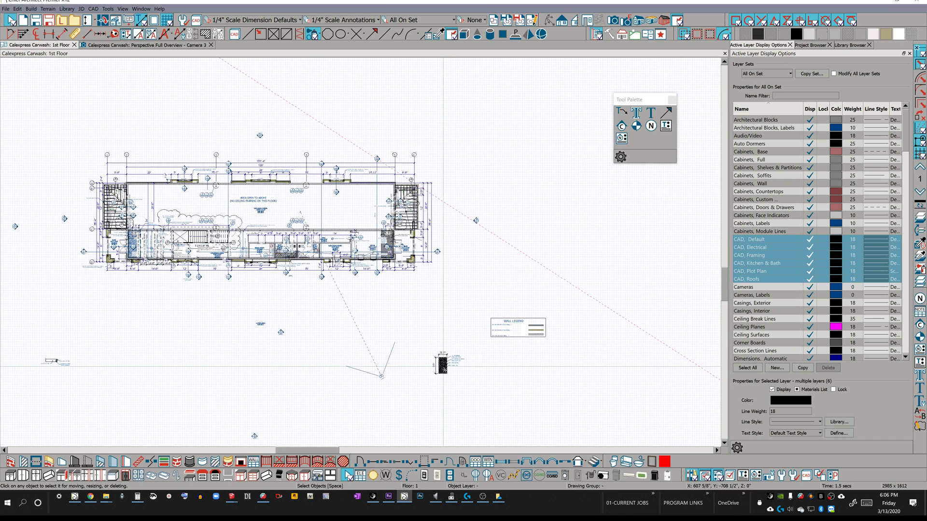
left_click(441, 364)
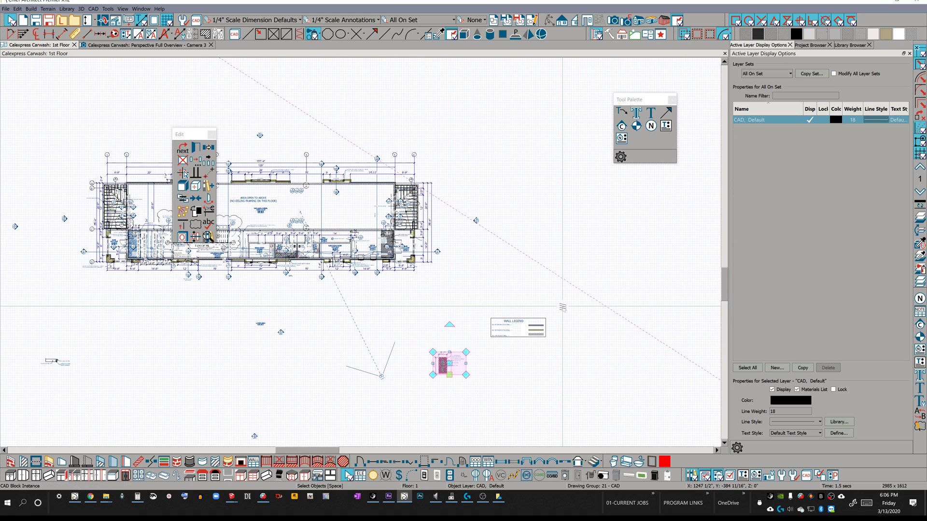
left_click_drag(563, 308, 427, 395)
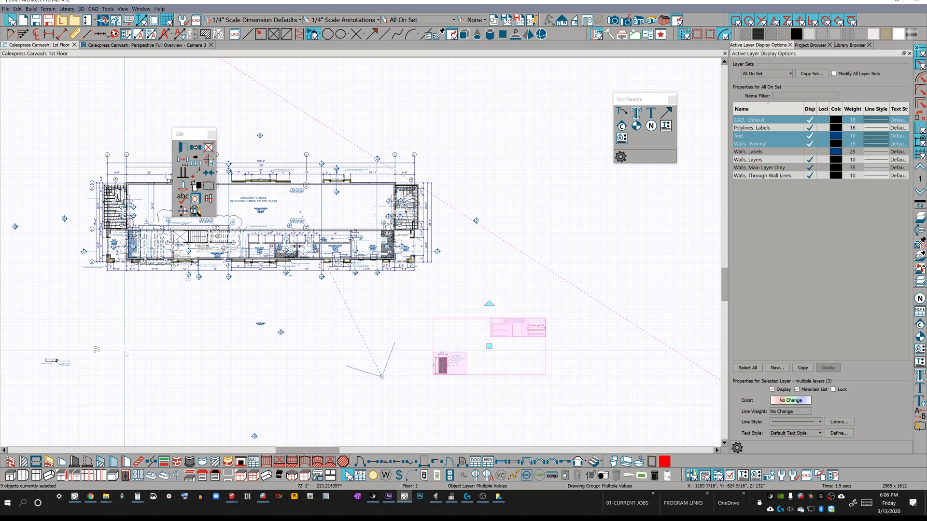
left_click_drag(91, 348, 17, 389, "shift")
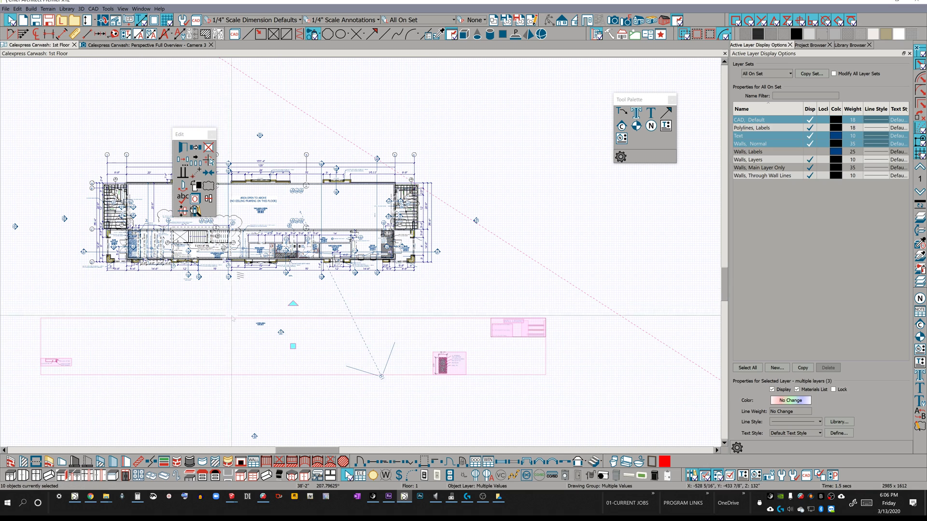
Create a new CAD detail named Assets
left_click(141, 20)
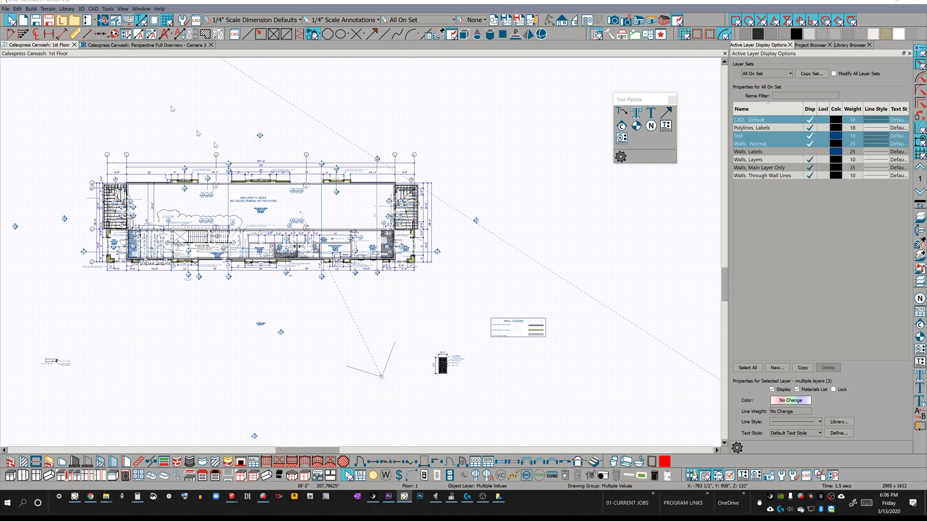
left_click(385, 153)
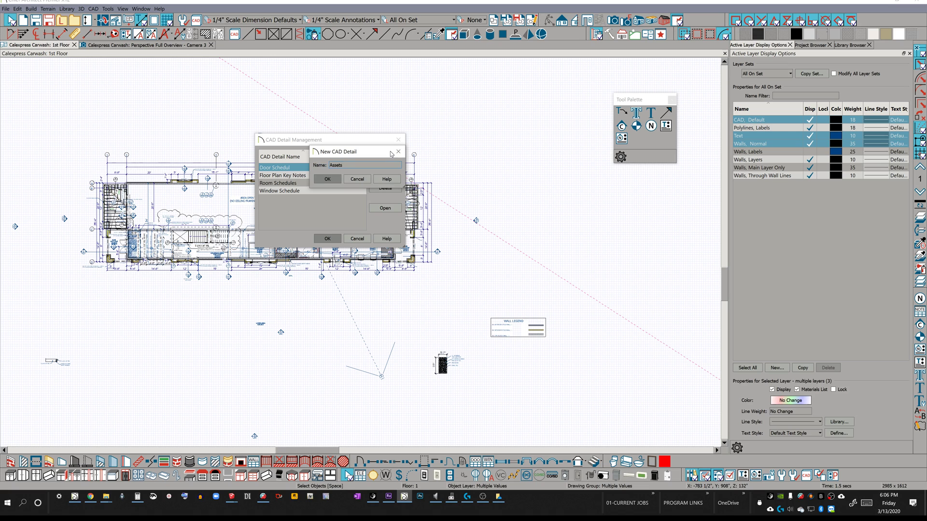
key("Return")
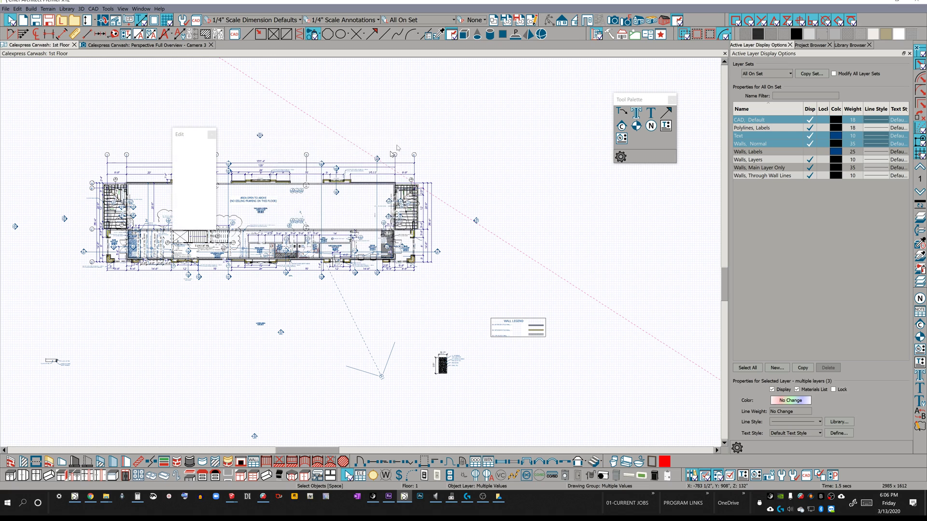
Paste two sets of the copied legend and details into the Assets CAD detail and close its view
key("ctrl+v")
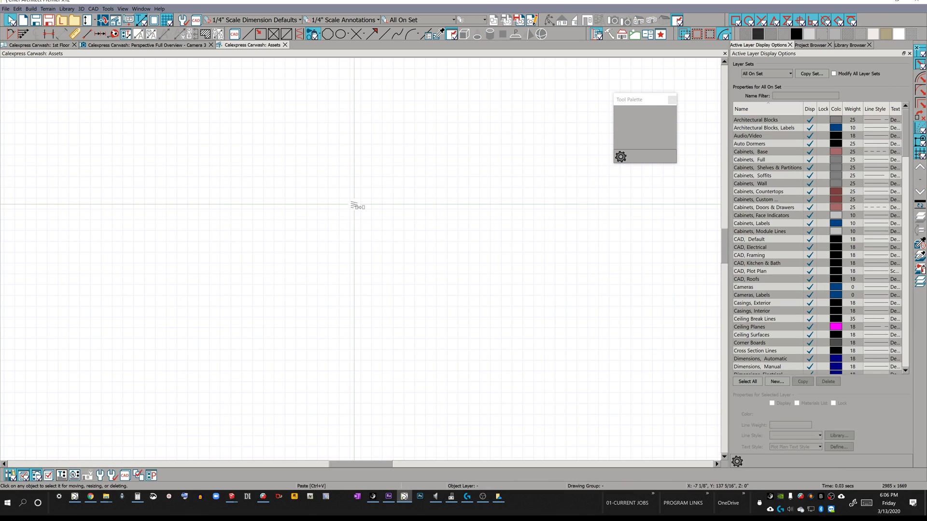
left_click(355, 205)
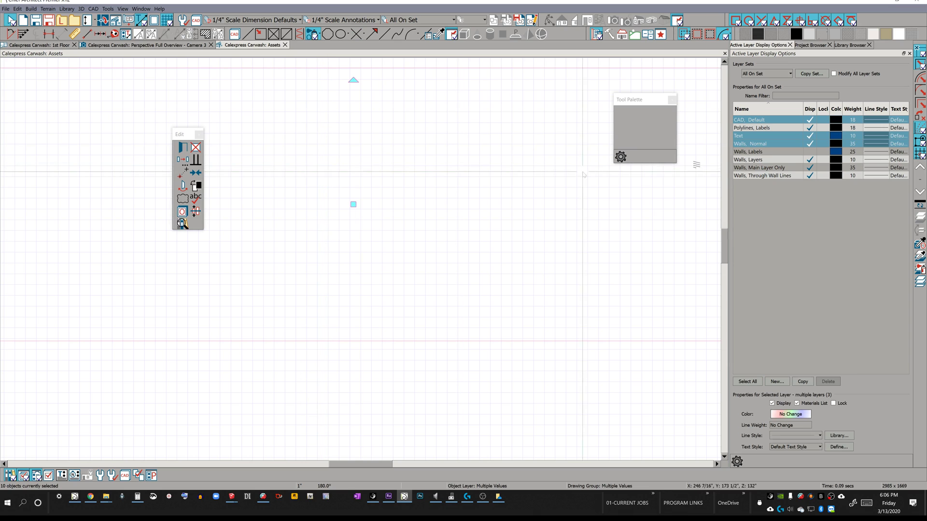
left_click(760, 385)
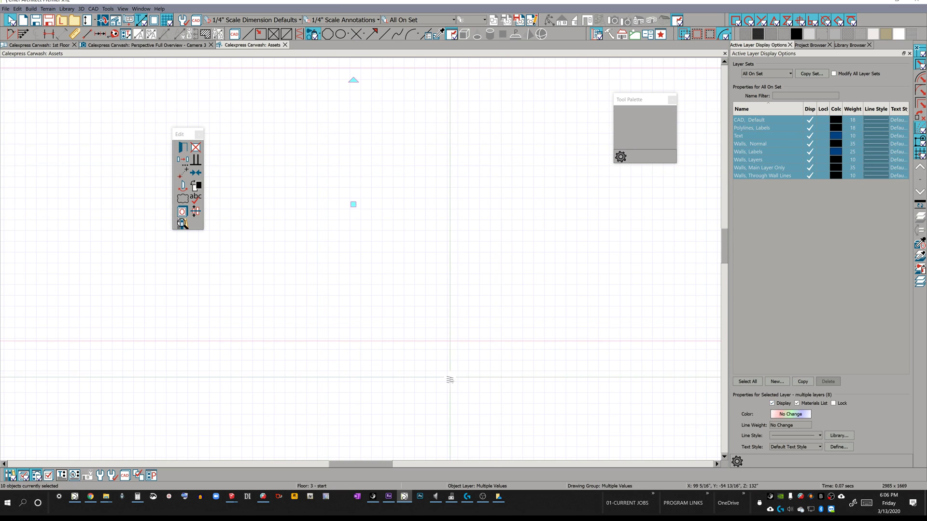
scroll(450, 380, "down", 6)
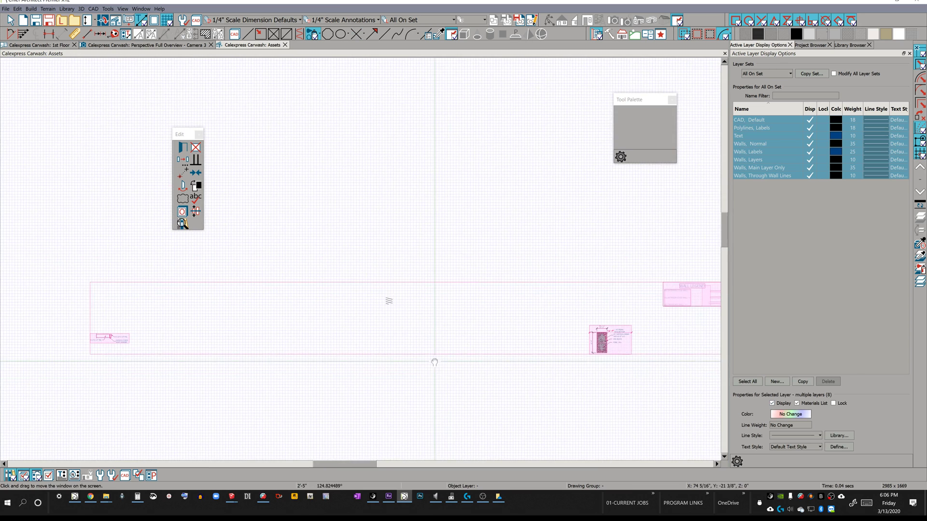
scroll(434, 362, "down", 3)
key("Escape")
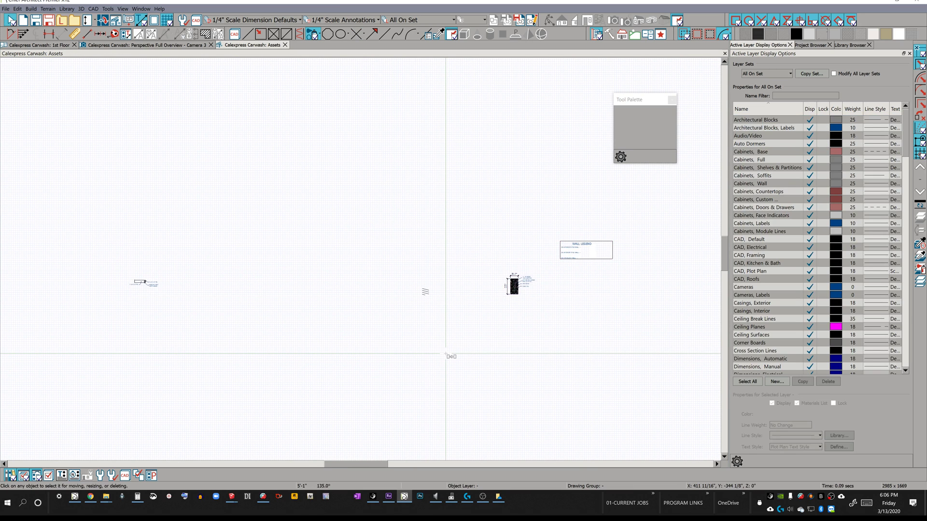
left_click(445, 353)
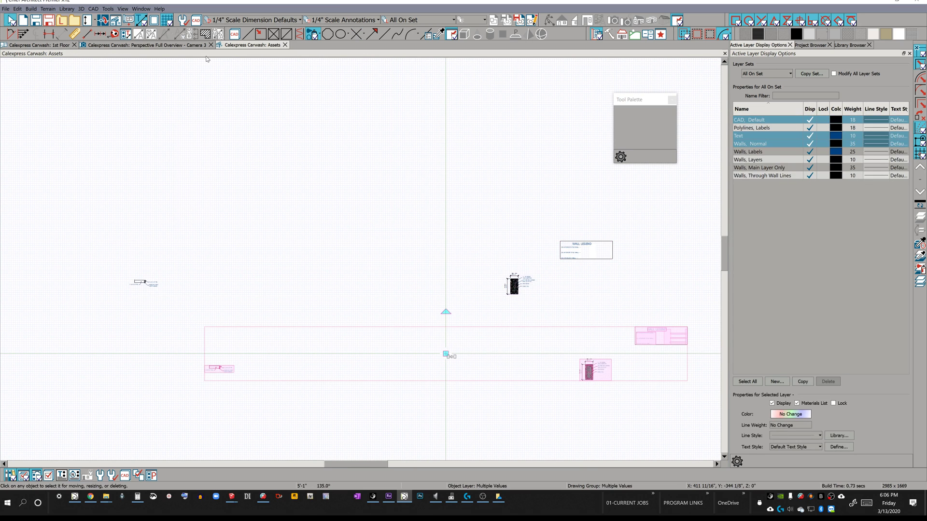
left_click(285, 45)
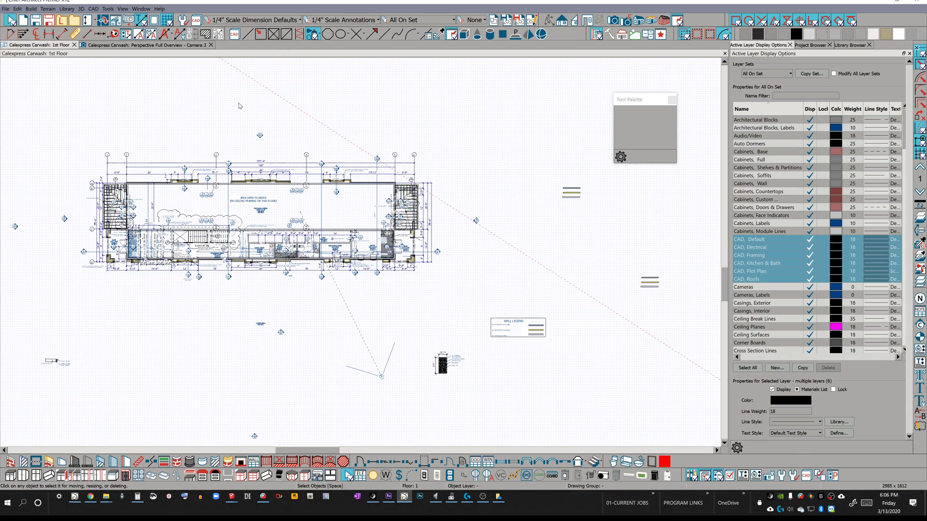
Delete the wall legend, both loose details and the two stray groups of wall samples from around the floor plan
left_click_drag(571, 306, 429, 384)
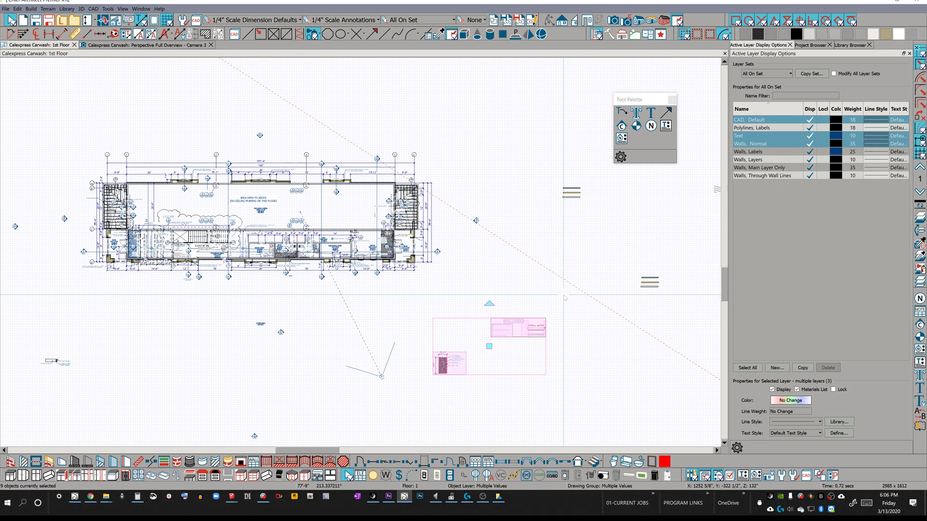
key("Delete")
left_click_drag(685, 262, 621, 296)
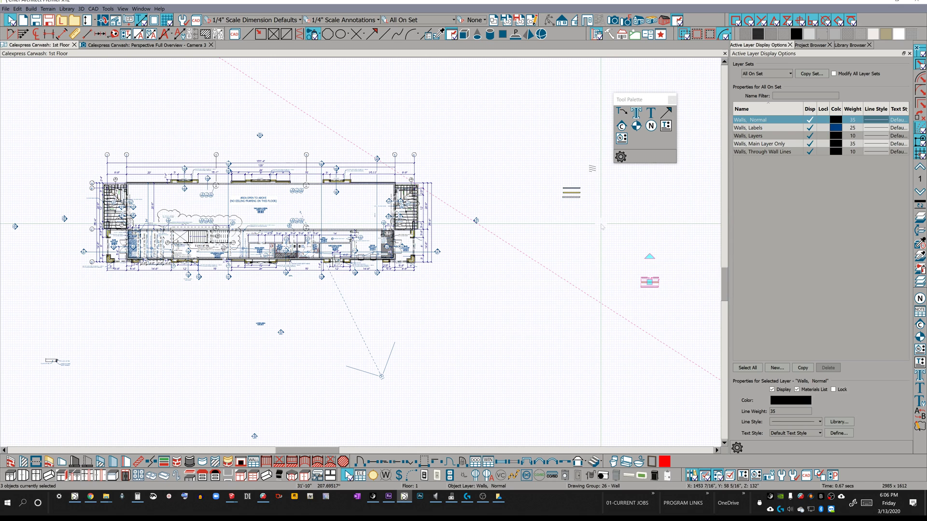
key("Delete")
left_click(572, 194)
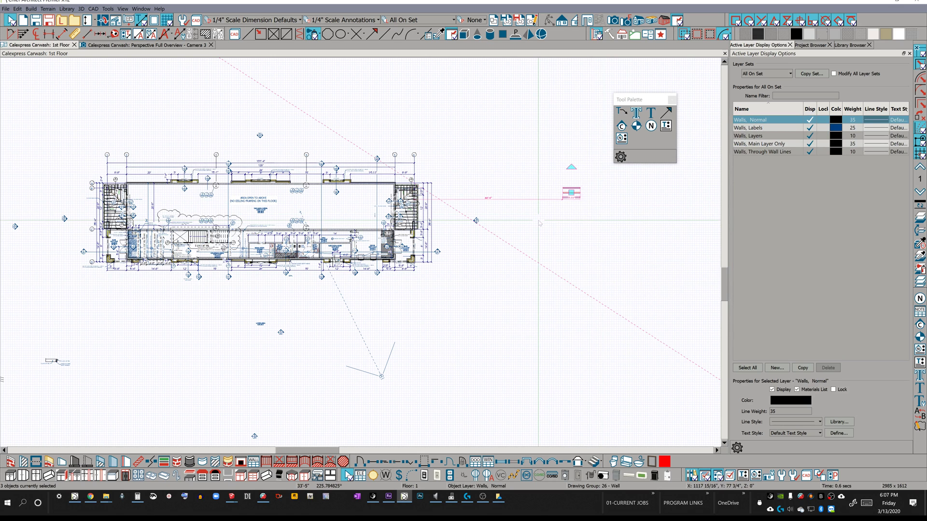
key("Delete")
left_click_drag(80, 346, 17, 382)
key("Delete")
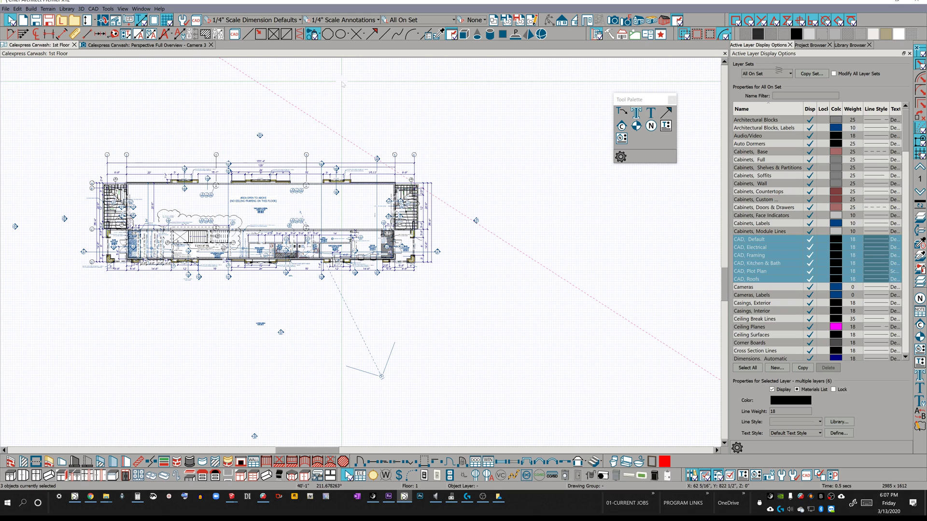
Examine the building in the perspective overview, selecting the polyline solid that caps the long wall's parapet
key("ctrl+Tab")
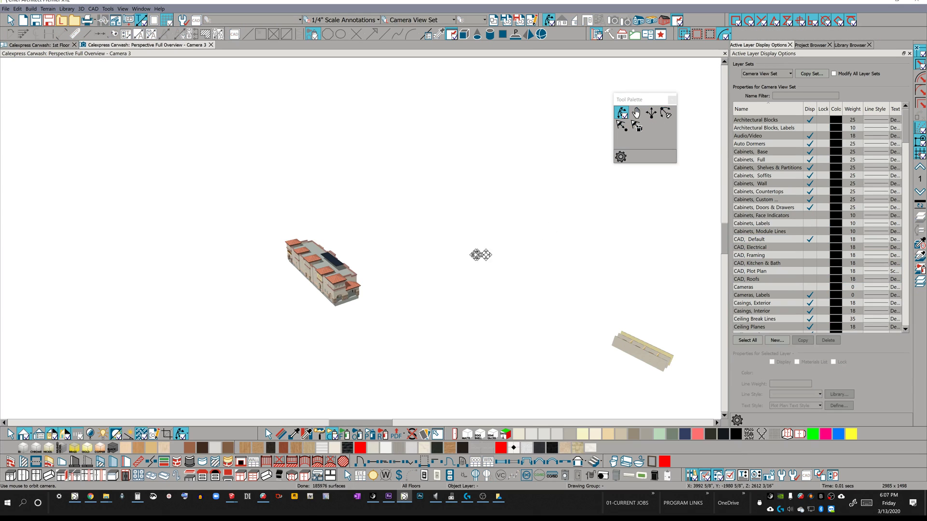
left_click_drag(356, 262, 244, 272)
key("space")
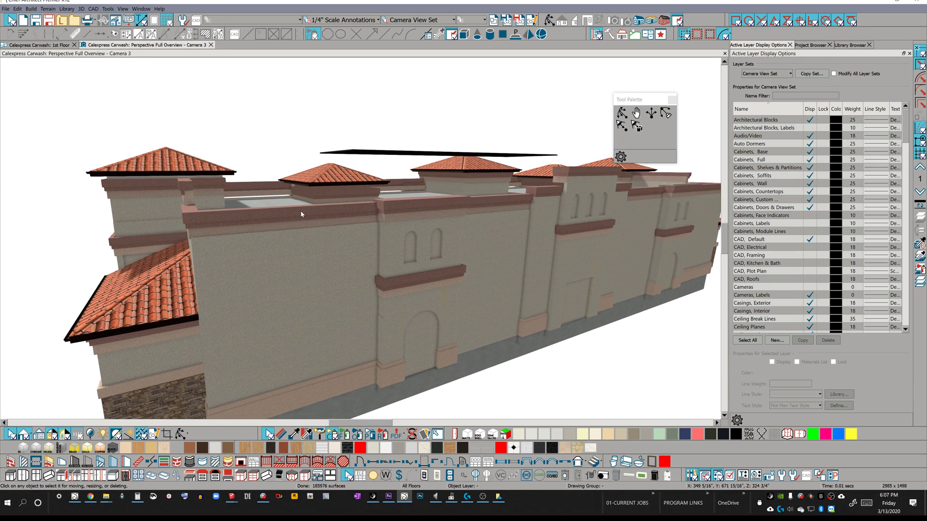
left_click(300, 212)
left_click(300, 214)
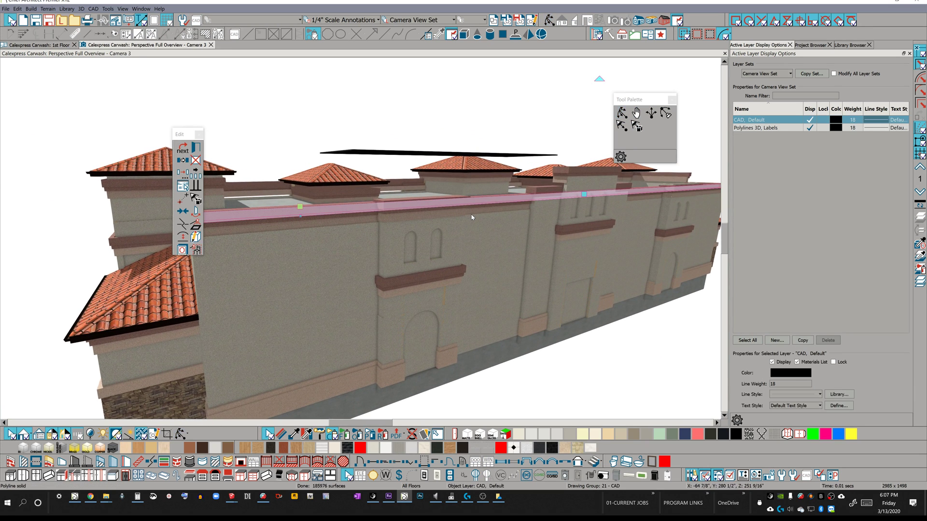
key("Right")
key("Right")
key("Right")
key("Right")
key("Right")
key("Right")
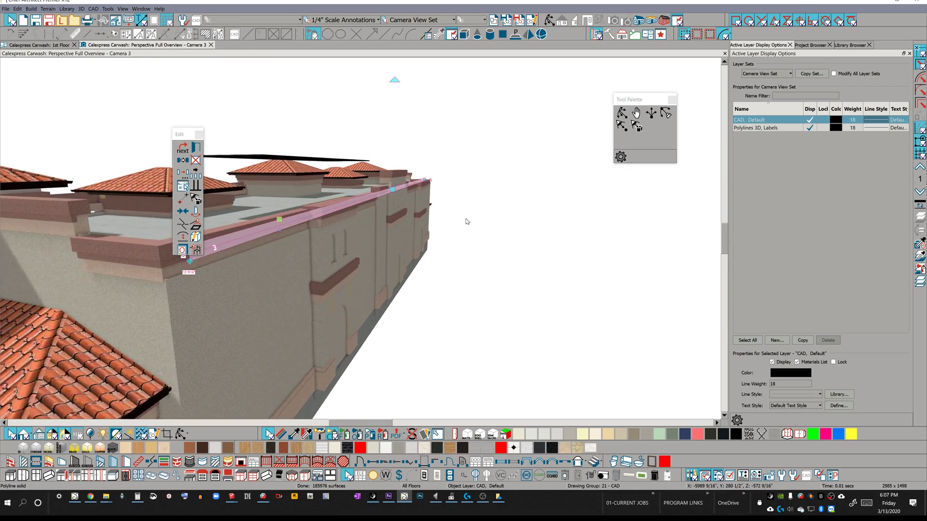
Examine the parapet at the building's end wall, selecting its architectural blocks to check which layer they use
key("Right")
key("Right")
left_click(380, 236)
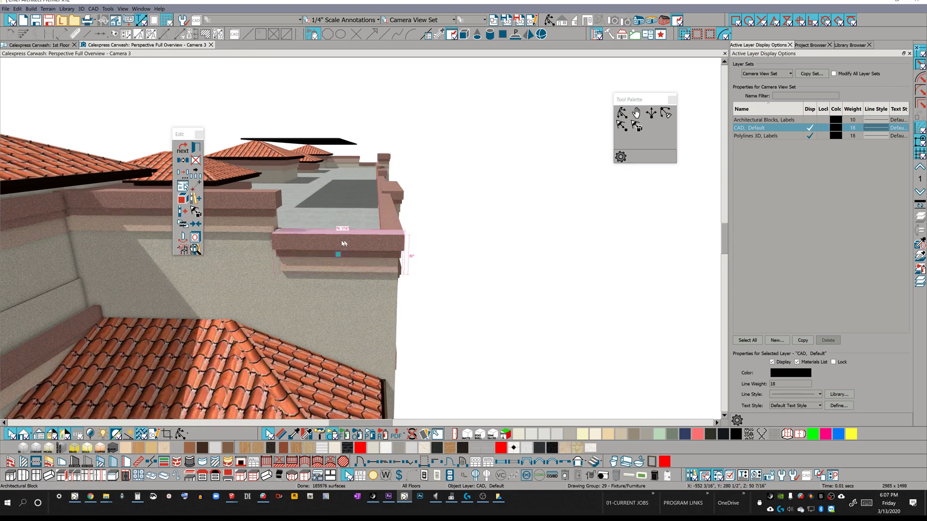
key("Right")
key("Right")
key("Left")
left_click(288, 215)
key("Left")
key("Left")
key("Left")
key("Left")
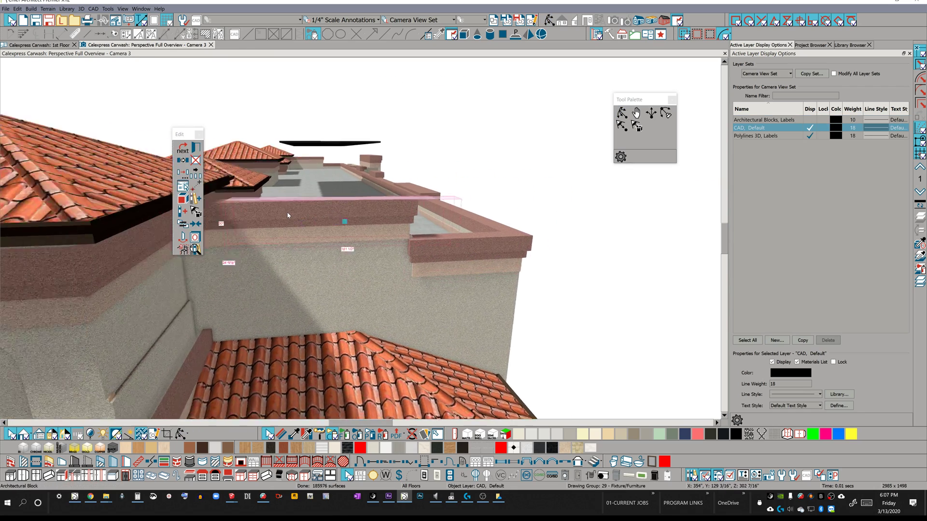
Select the trim solid under the corner tower's tile roof and the end parapet block to check their layers
left_click(396, 210)
key("Right")
key("Right")
key("Right")
key("Right")
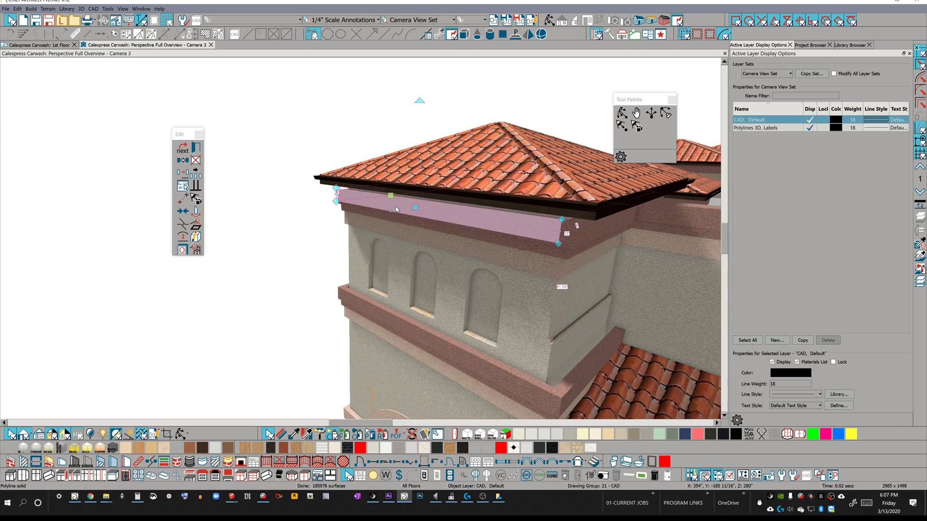
key("Right")
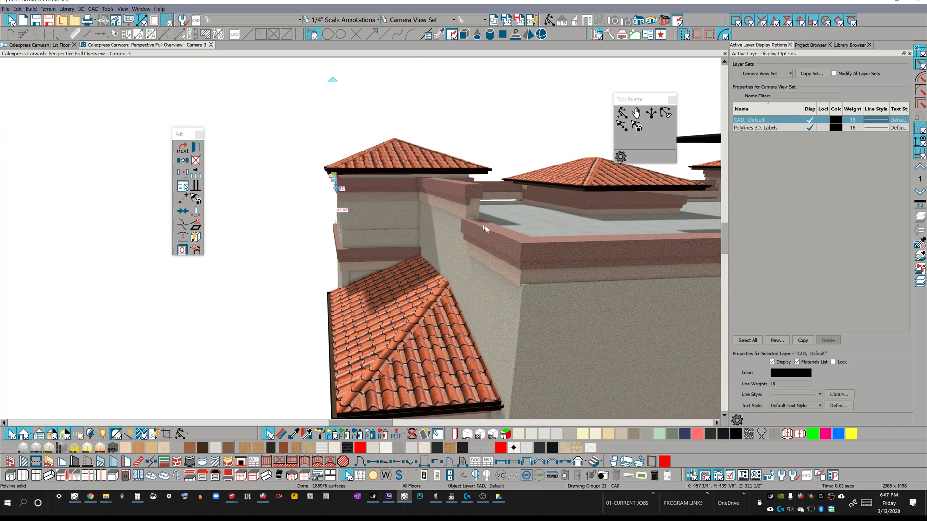
left_click(493, 238)
key("Right")
key("Right")
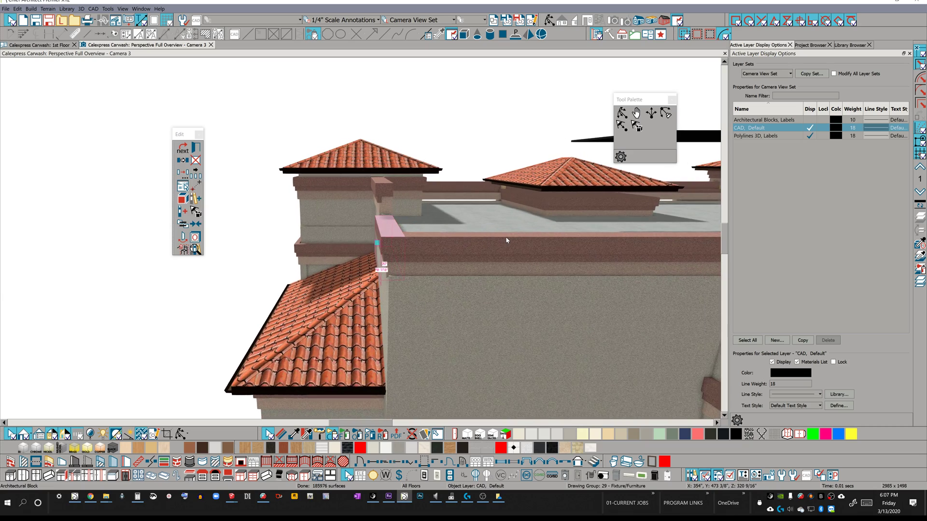
Select the polyline solid on the long wall's parapet and inspect it along the facade
left_click(510, 244)
key("Right")
key("Right")
key("Right")
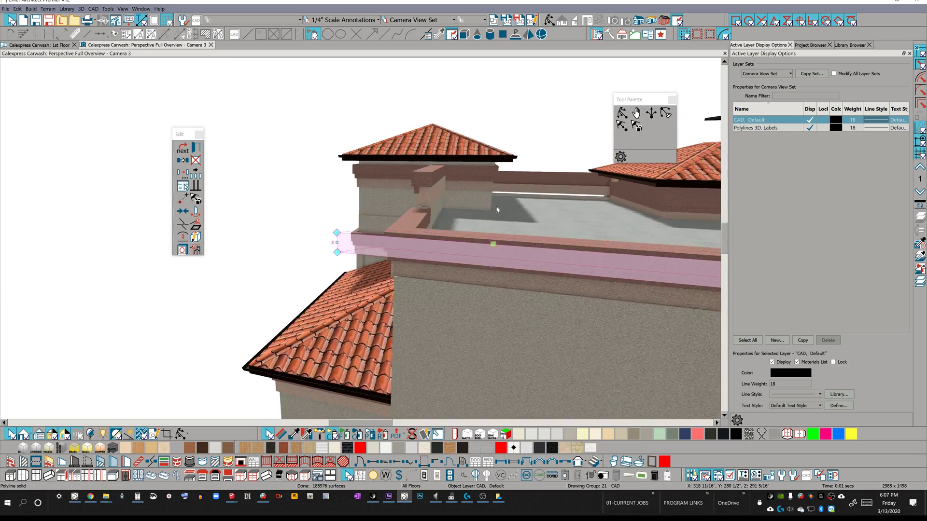
key("Right")
key("Right")
key("Right")
key("Right")
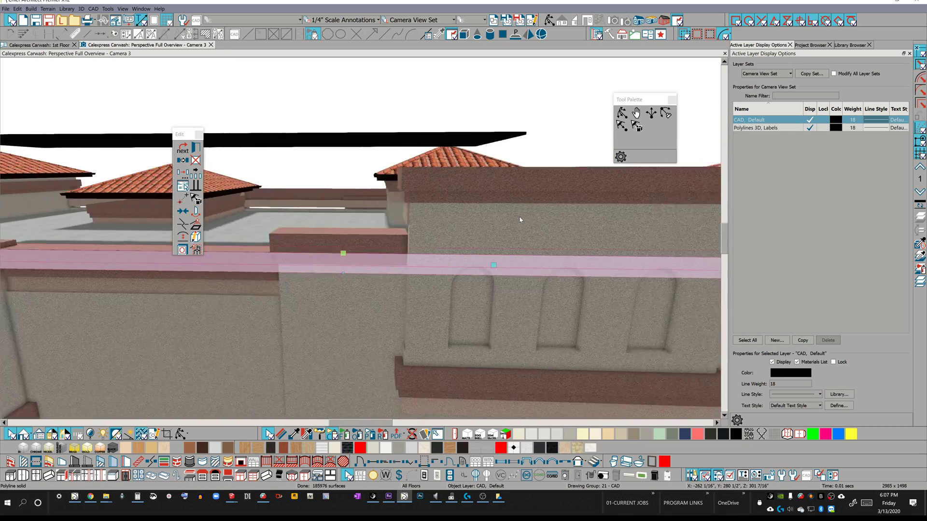
key("Right")
key("Right")
key("Right")
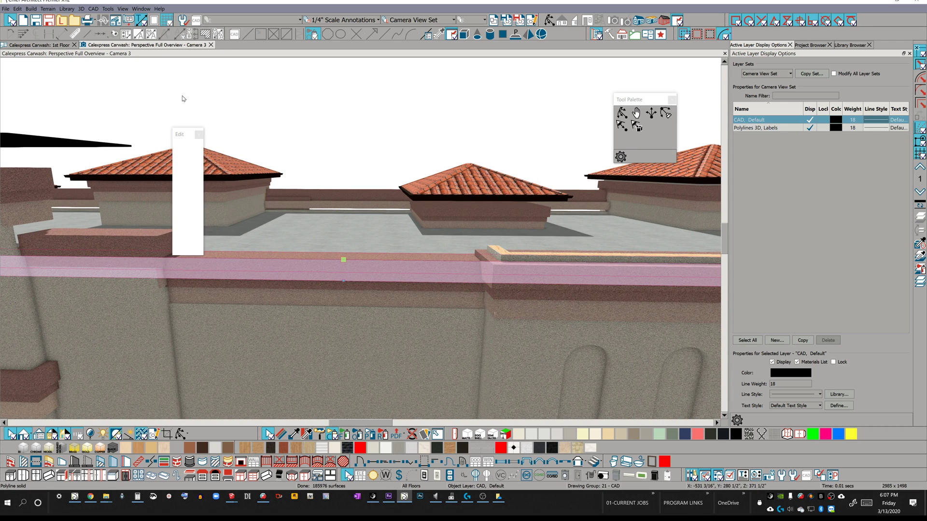
Examine the wood framed openings and beam notes along the car wash tunnel's upper wall in the 1st floor plan
key("ctrl+Tab")
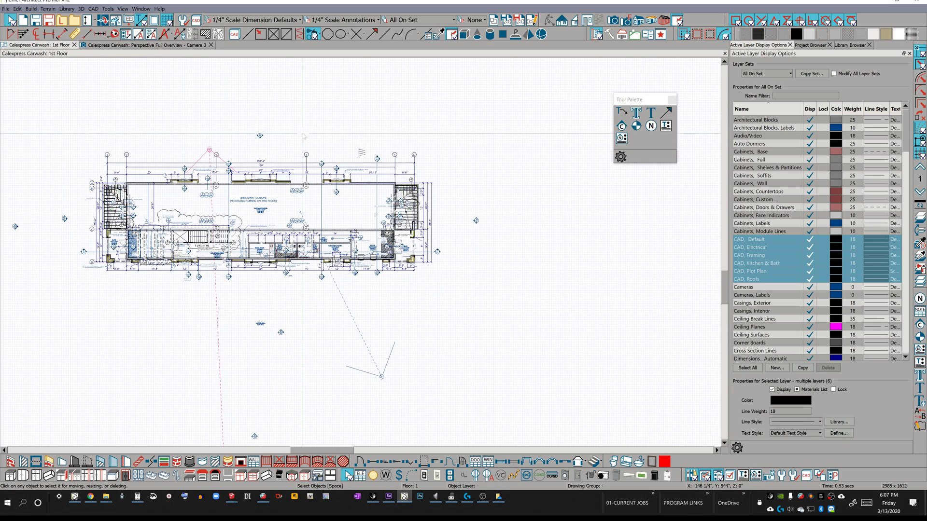
scroll(357, 199, "up", 5)
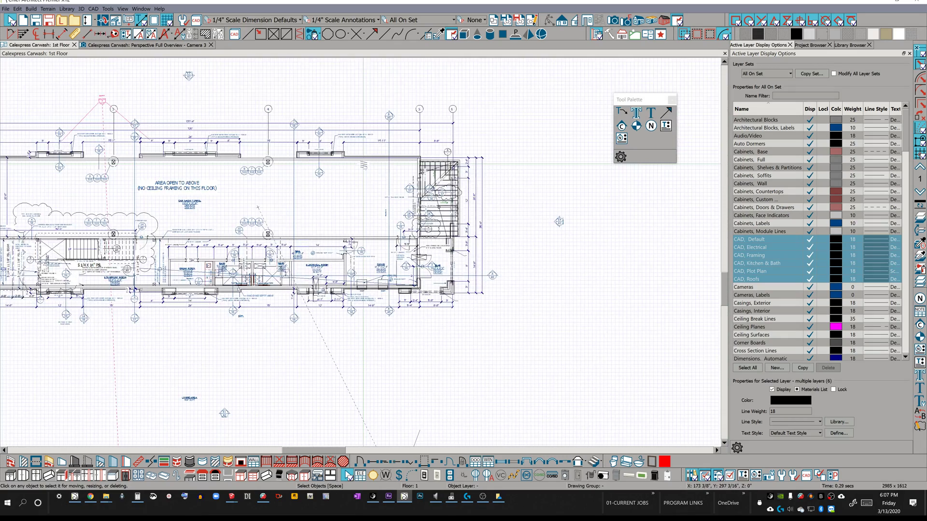
scroll(364, 165, "up", 8)
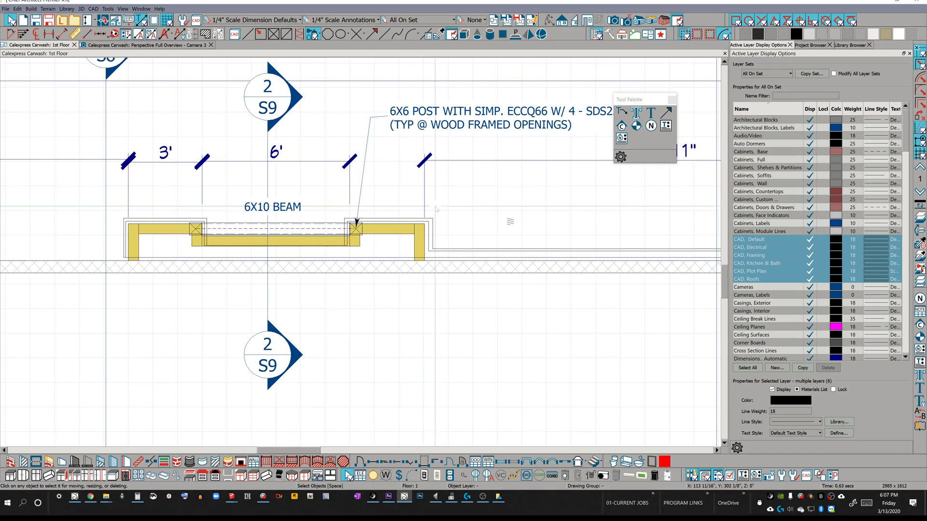
scroll(254, 253, "down", 3)
scroll(254, 252, "left", 4)
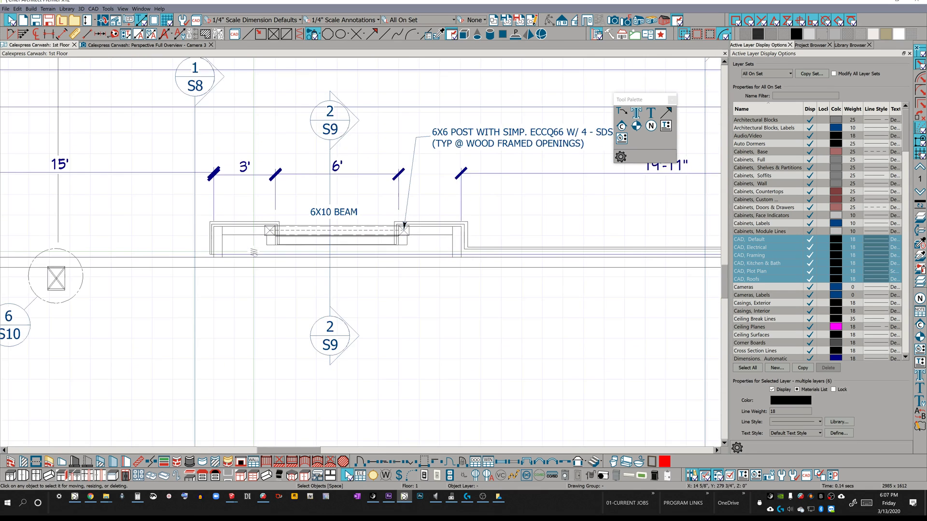
scroll(254, 253, "left", 4)
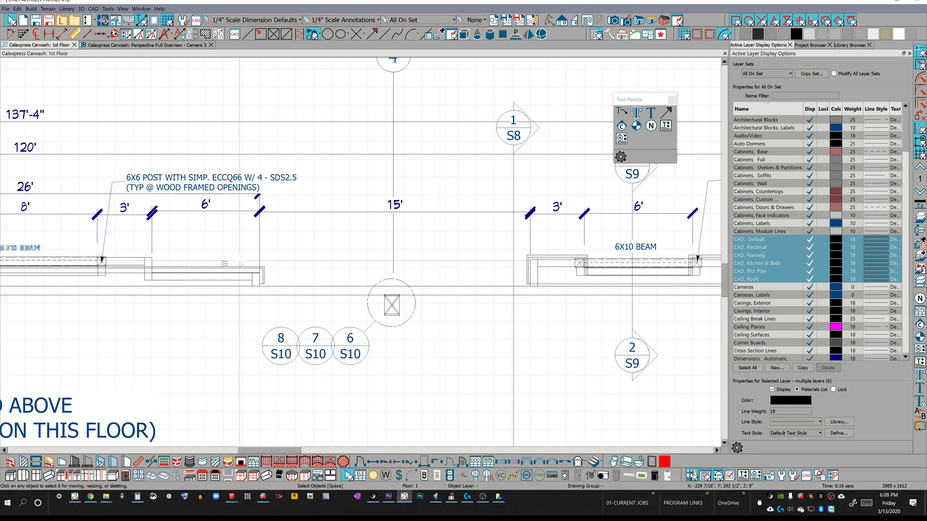
scroll(221, 270, "down", 3)
scroll(221, 271, "left", 3)
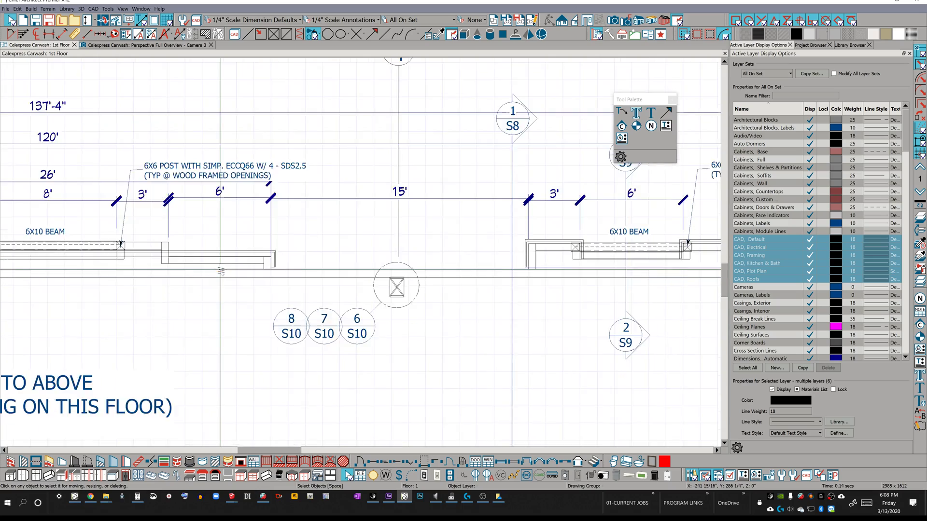
scroll(221, 272, "down", 4)
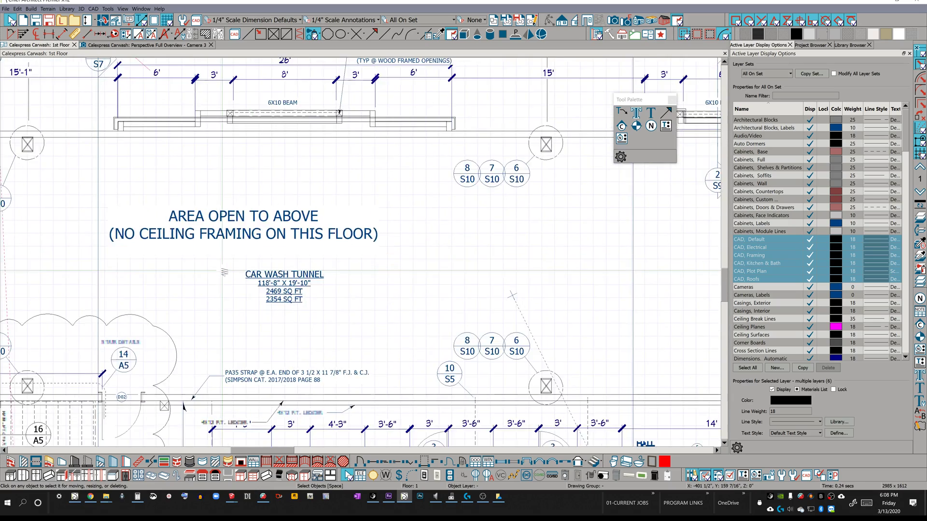
Examine the overlapping notes and beam labels around the slab, stairway and equipment room in the floor plan
scroll(224, 272, "left", 4)
scroll(225, 273, "down", 2)
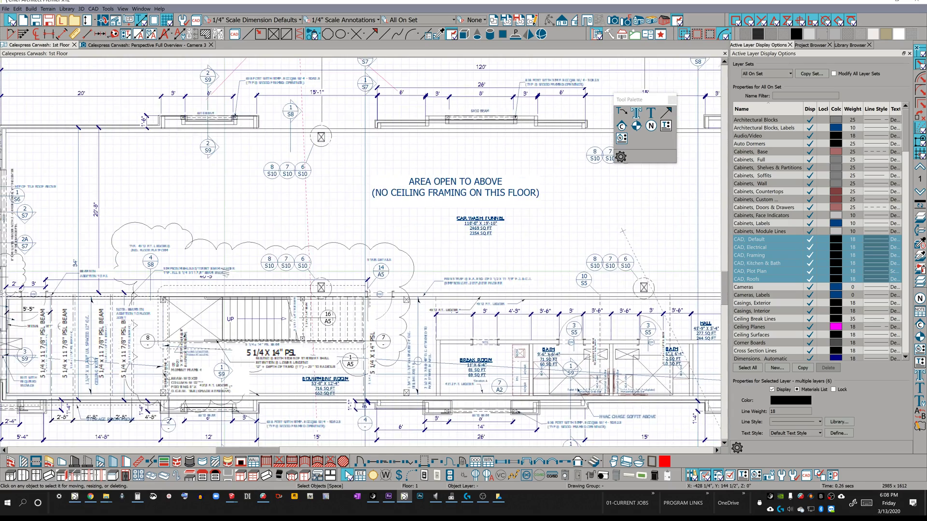
scroll(225, 272, "left", 3)
scroll(225, 272, "down", 1)
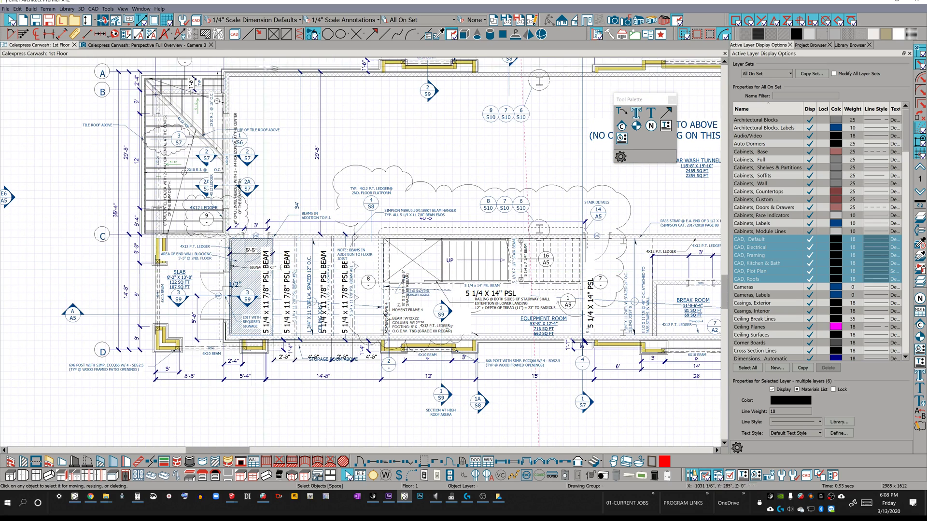
scroll(360, 253, "down", 1)
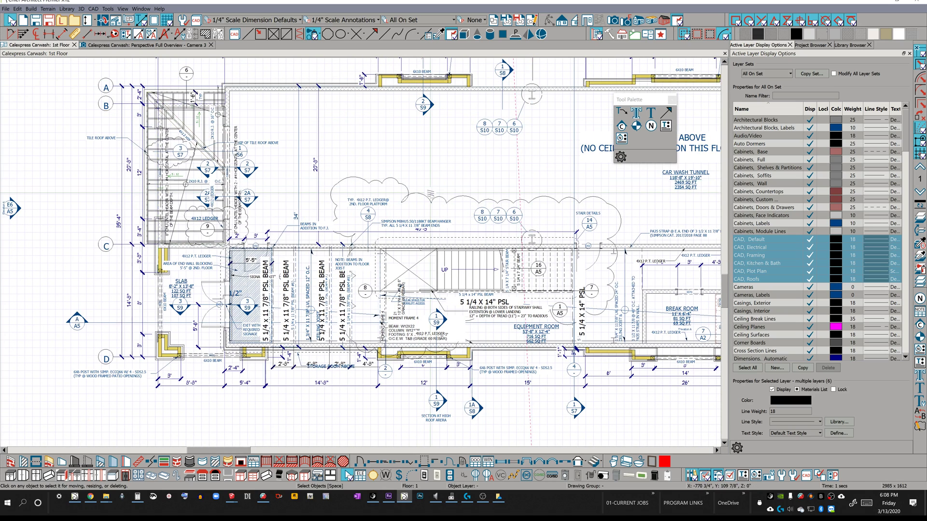
scroll(430, 193, "down", 3)
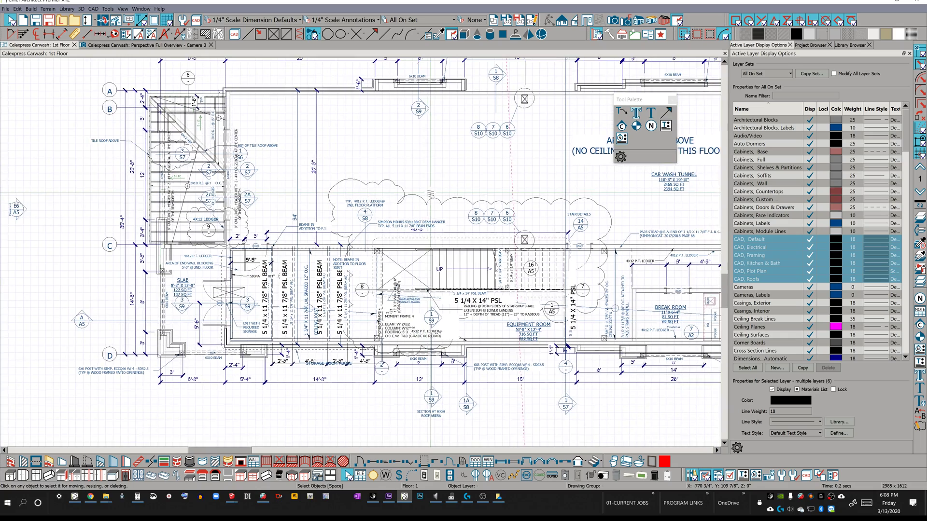
scroll(430, 194, "down", 4)
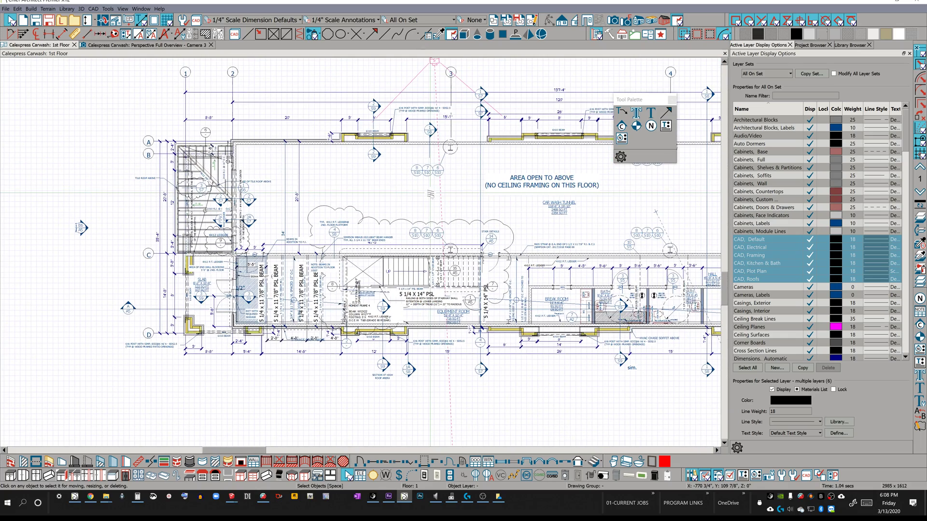
scroll(370, 254, "up", 4)
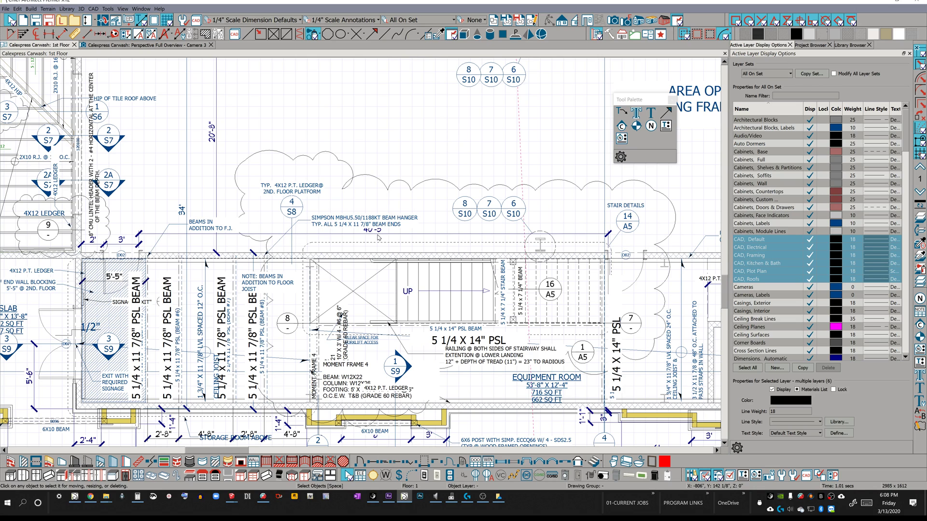
Switch the floor plan to the All Off Set layer set and inspect the remaining CAD layer items across the building
key("0")
scroll(379, 237, "down", 3)
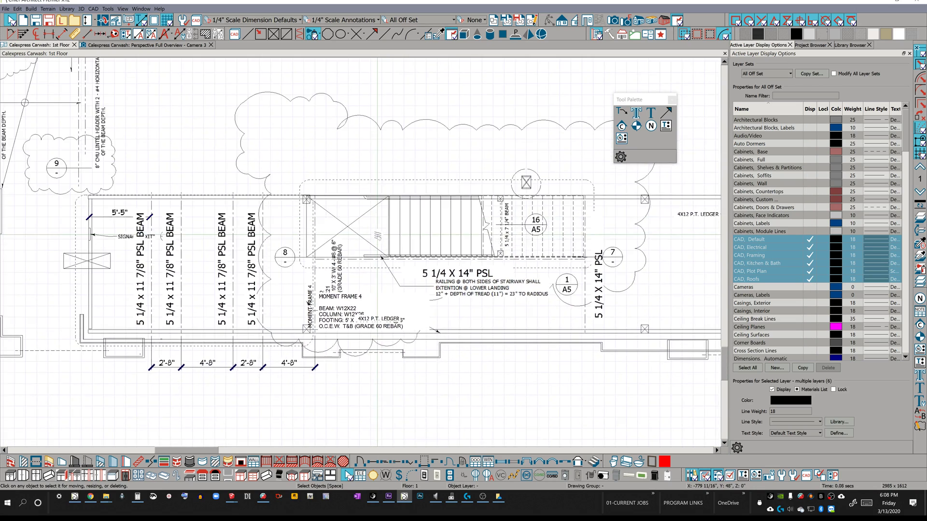
scroll(377, 236, "down", 5)
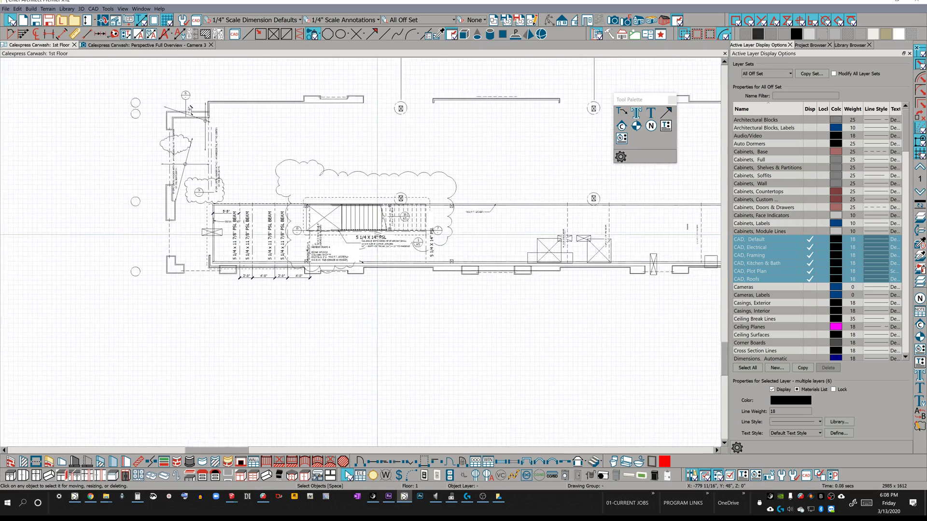
middle_click_drag(377, 236, 275, 261)
scroll(702, 219, "up", 3)
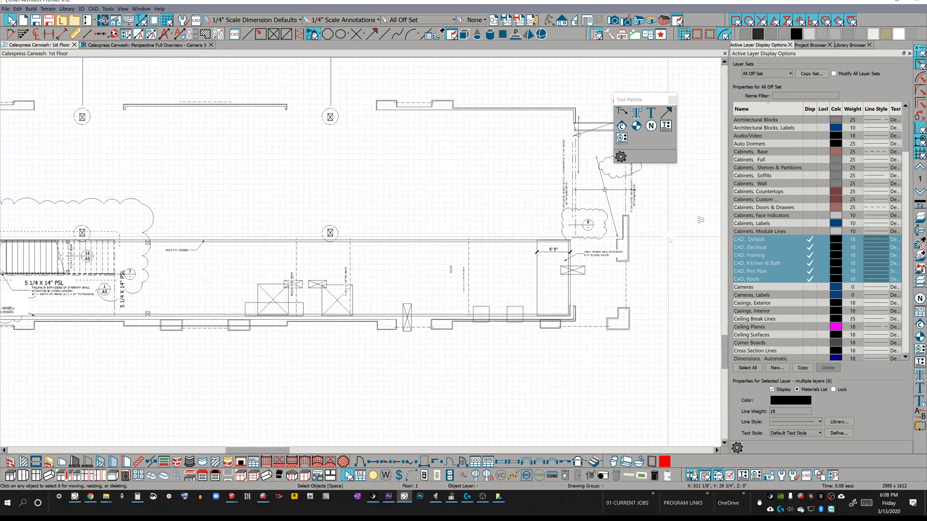
scroll(702, 219, "up", 4)
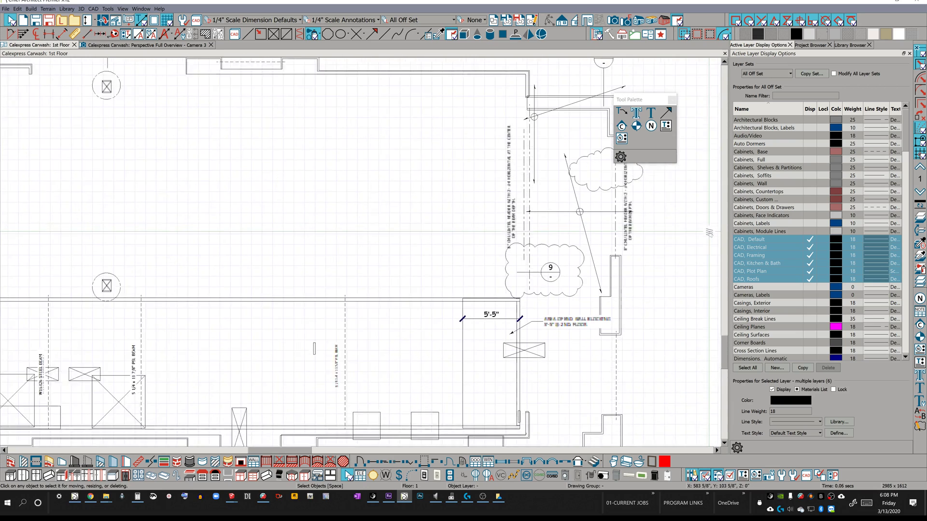
scroll(709, 232, "down", 3)
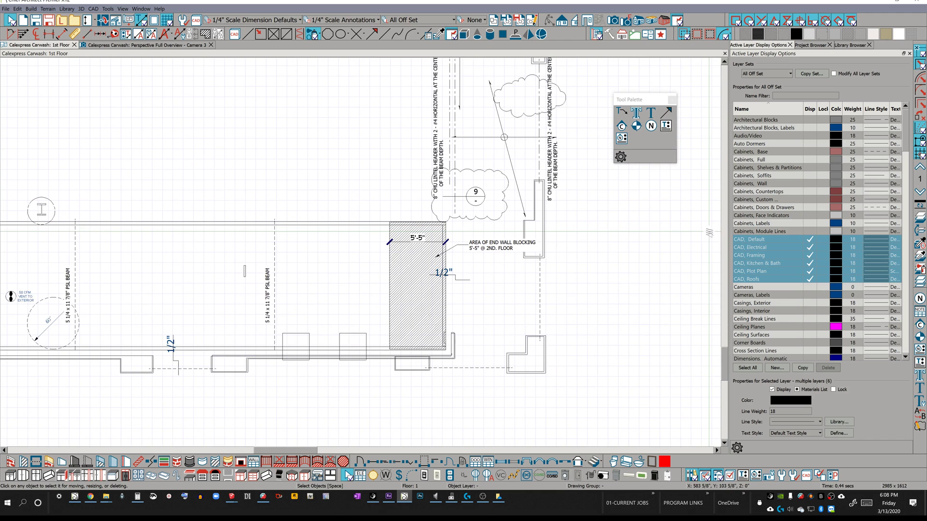
middle_click_drag(708, 251, 718, 242)
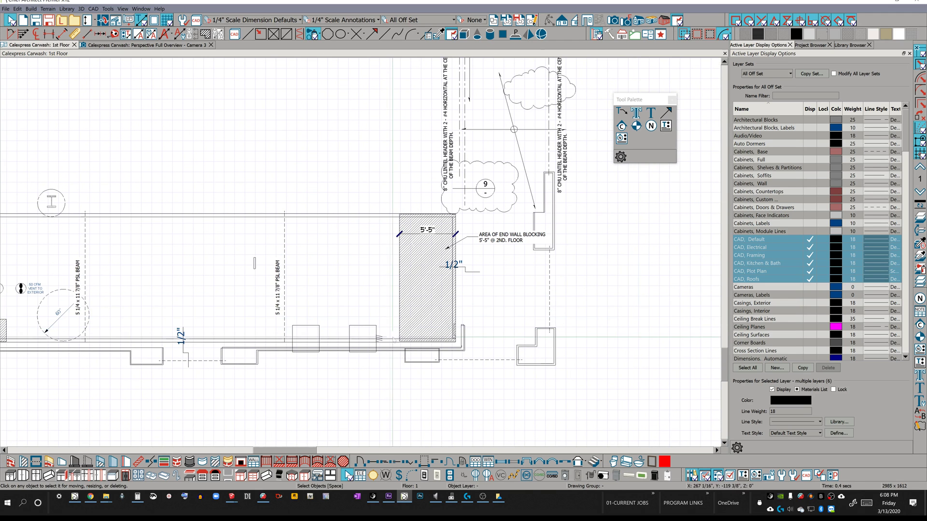
Select the small square polyline solid on the lower wall near the end wall blocking to check its layer
left_click(375, 338)
scroll(376, 341, "down", 3)
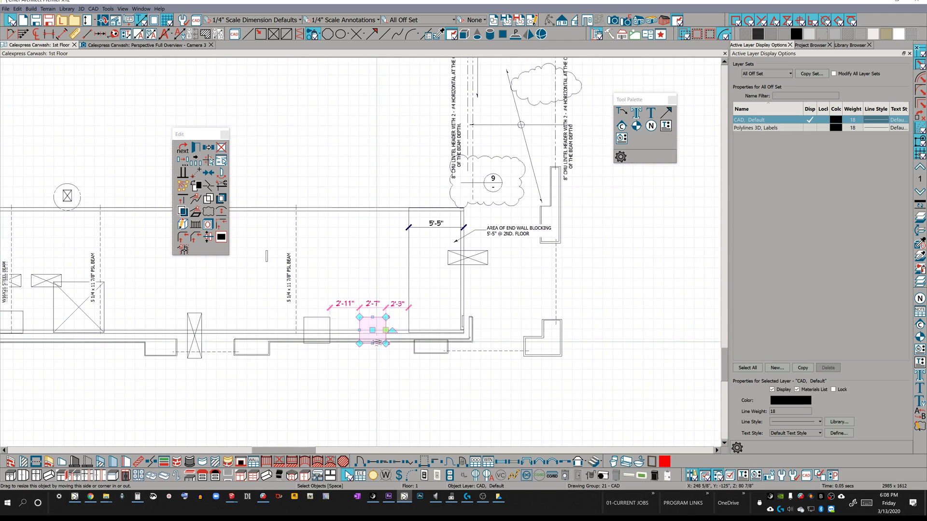
scroll(381, 344, "up", 5)
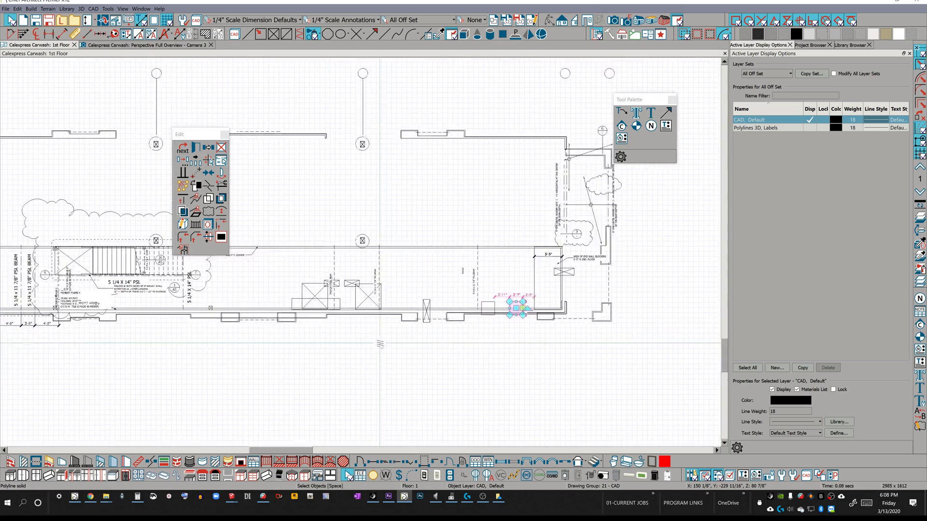
middle_click_drag(380, 344, 399, 338)
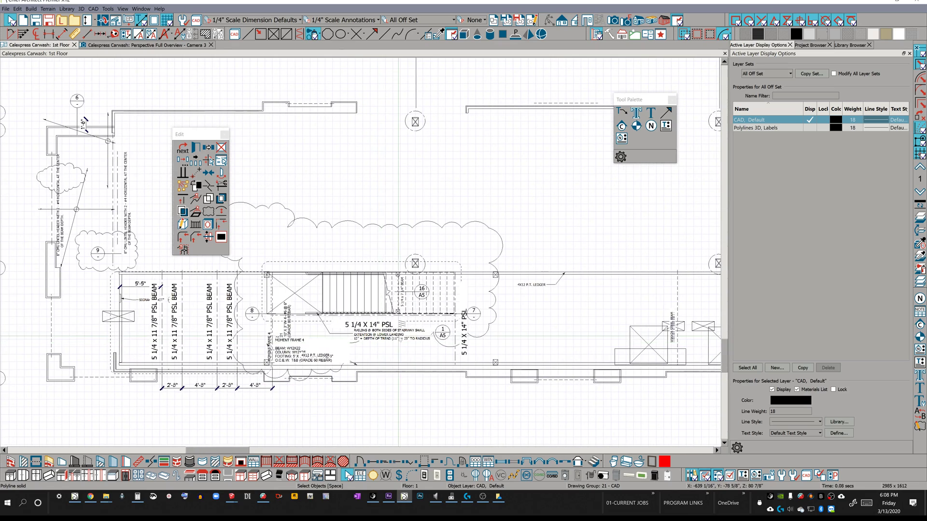
scroll(398, 336, "down", 2)
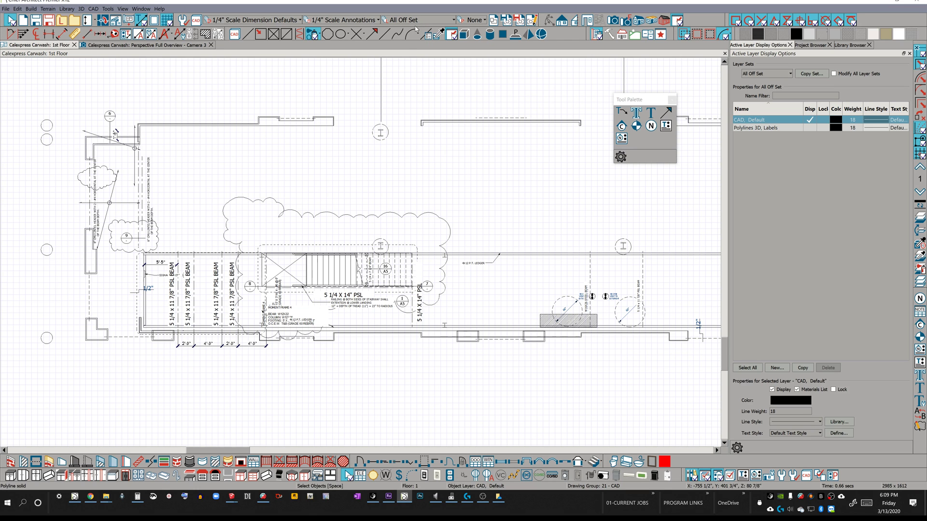
Apply the All Off Set layer set to the perspective overview and inspect the solids on the CAD layers from the building's end
left_click(133, 45)
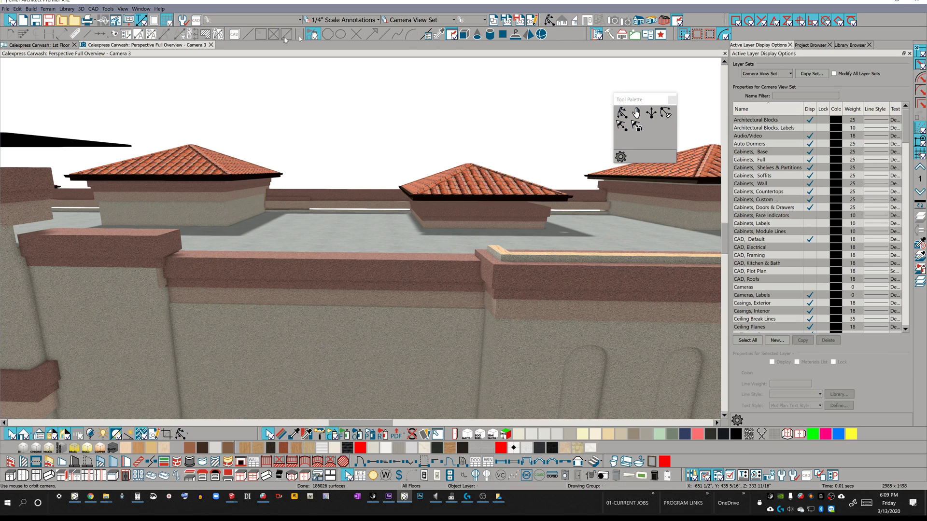
left_click(419, 20)
left_click(423, 49)
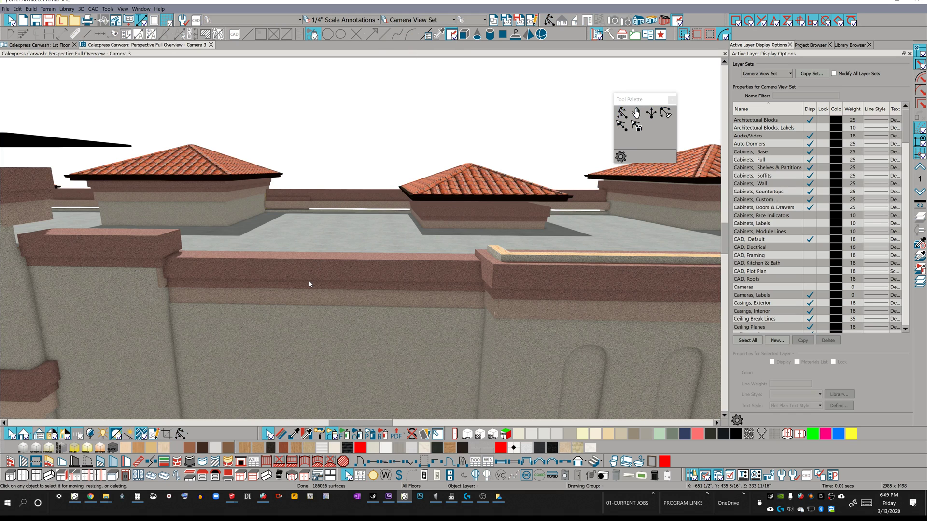
key("o")
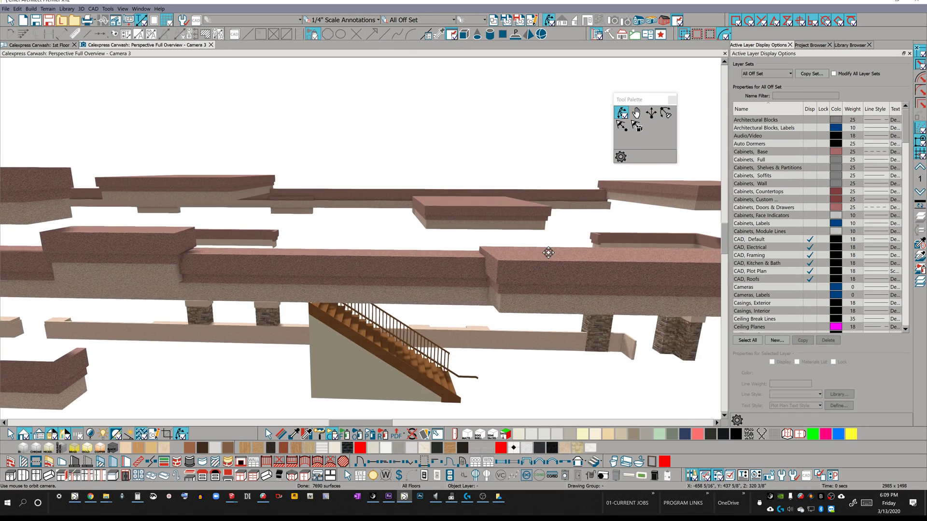
left_click_drag(548, 252, 182, 145)
key("space")
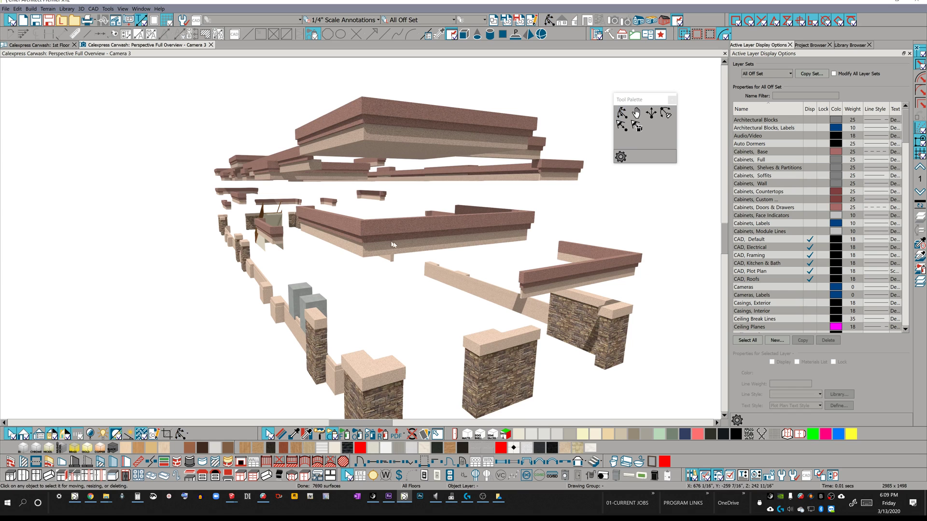
Convert the large flat roof slab solids at the building's end to a Fixture (Interior) symbol and add it to the library
key("o")
left_click_drag(467, 377, 574, 352)
key("space")
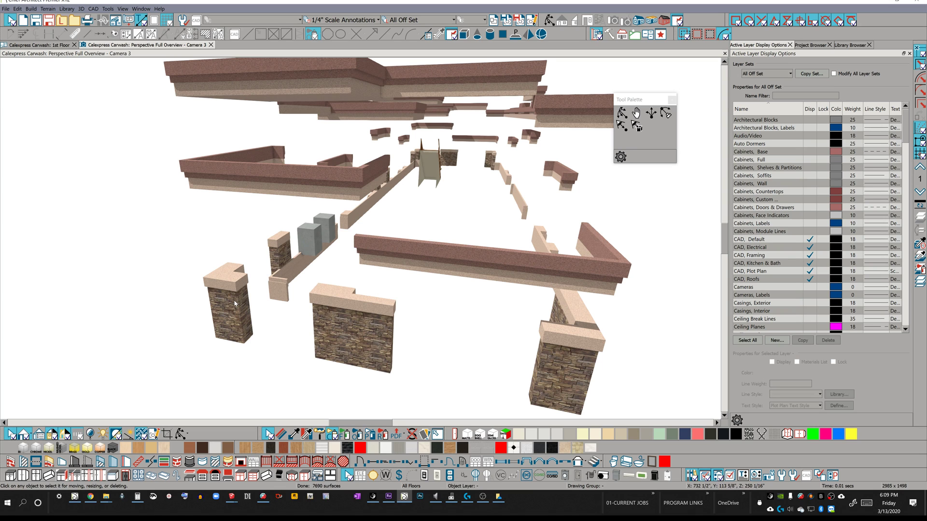
middle_click_drag(362, 318, 440, 327)
left_click_drag(440, 327, 433, 181)
key("space")
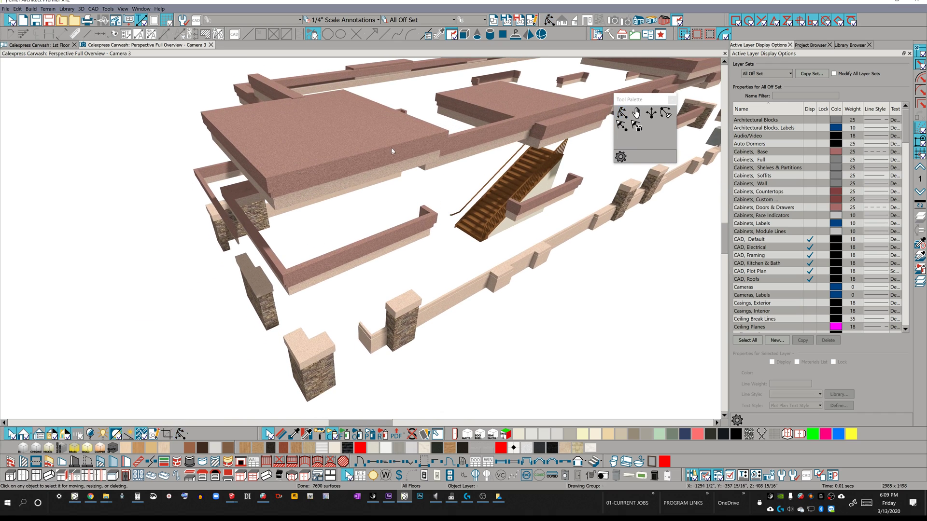
left_click(366, 142)
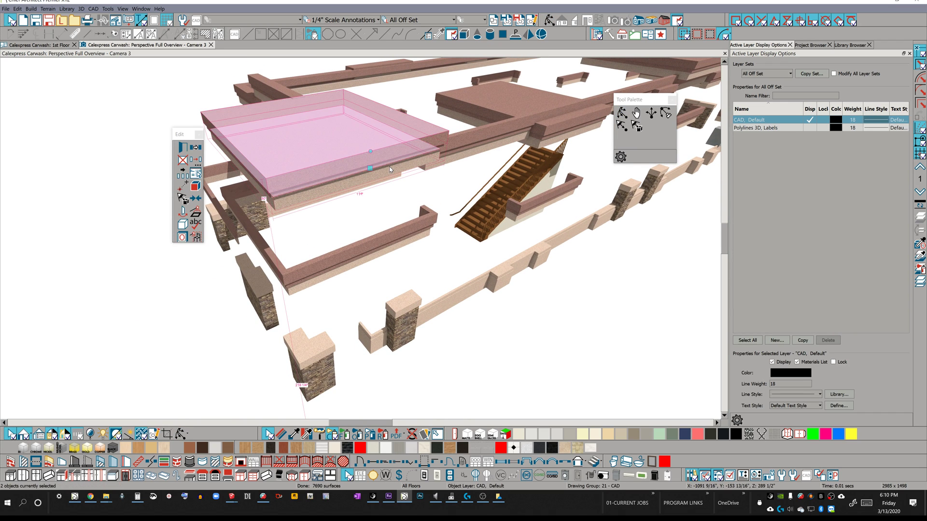
left_click(199, 235)
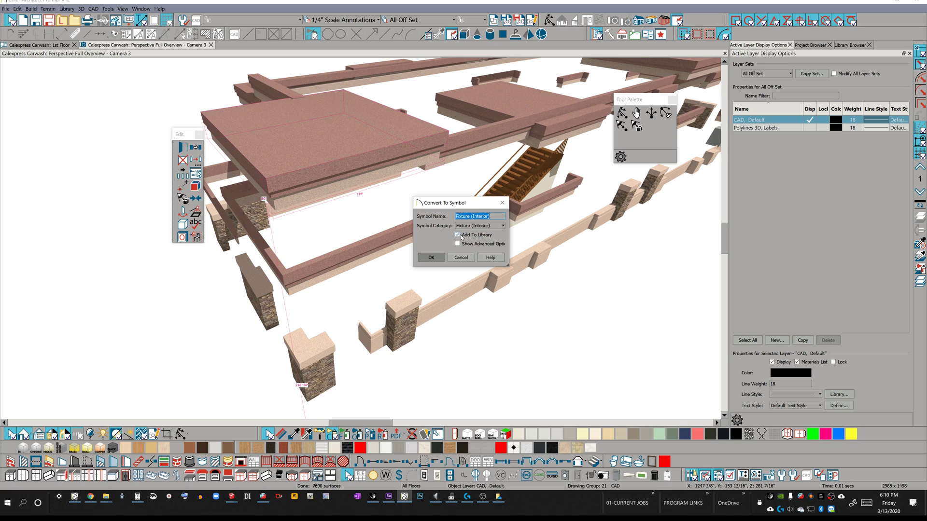
left_click(436, 261)
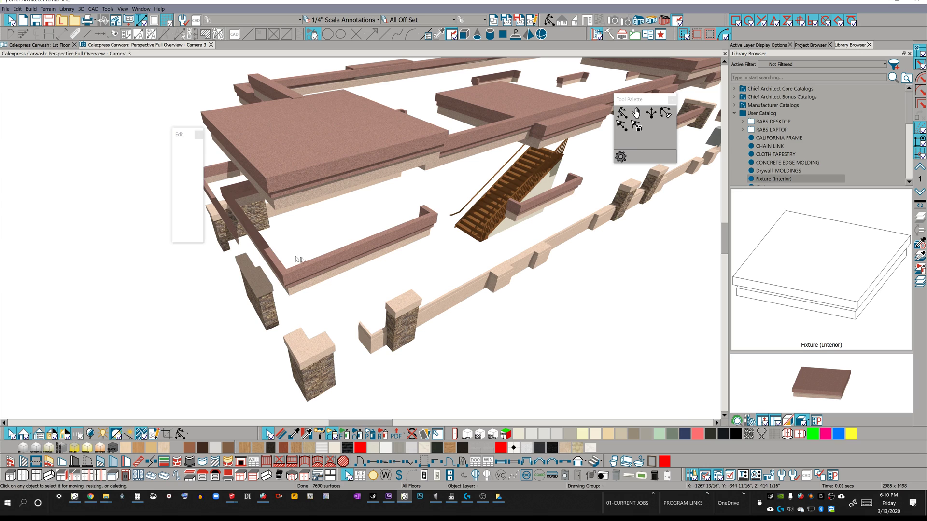
Switch to the 1st floor plan and view the Save as Template cleanup options without saving a template
key("ctrl+Tab")
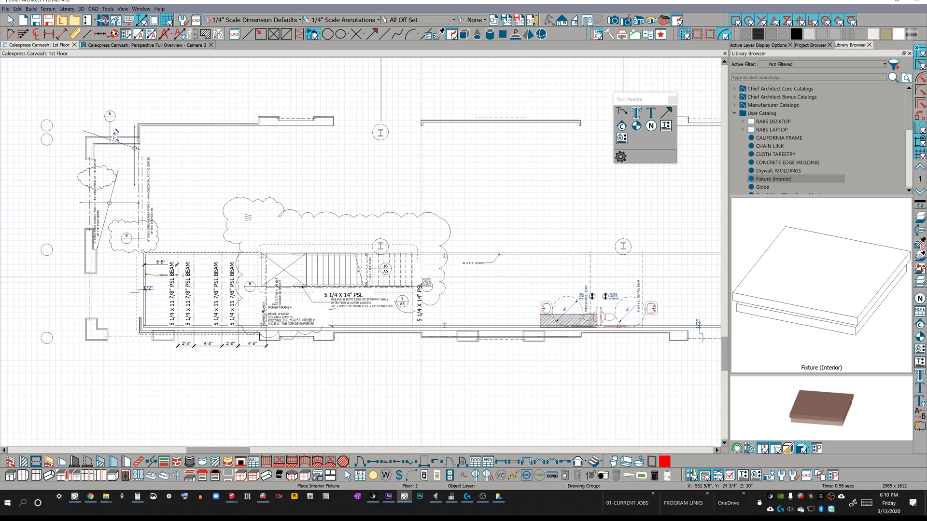
left_click(6, 9)
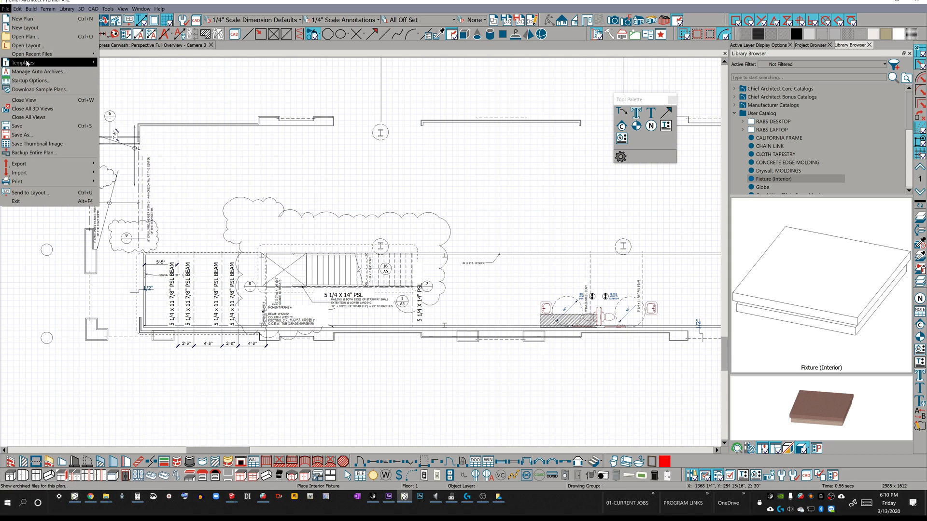
mouse_move(27, 62)
left_click(112, 80)
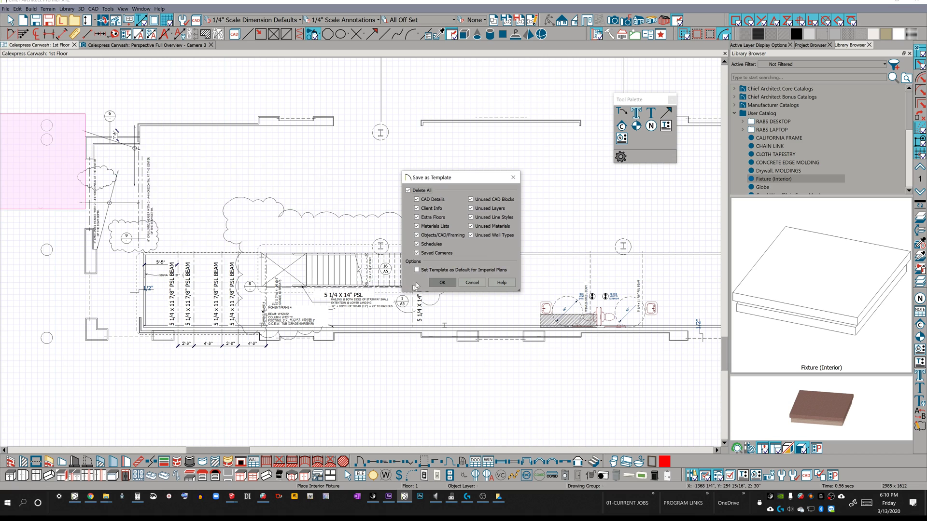
left_click(472, 283)
Examine the stairway notes, PSL beam labels and revision clouds across the 1st floor plan in the All Off Set layer set
scroll(230, 241, "down", 3)
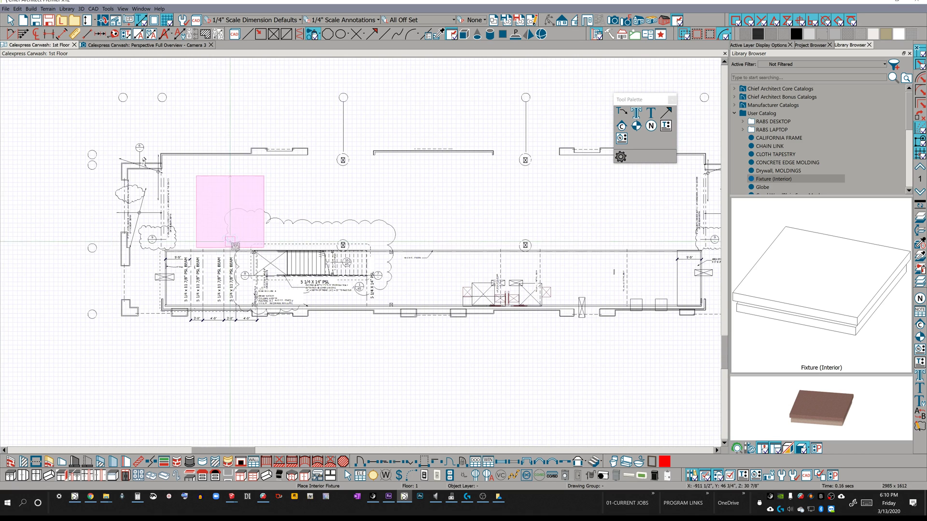
middle_click_drag(561, 232, 512, 255)
scroll(515, 250, "down", 2)
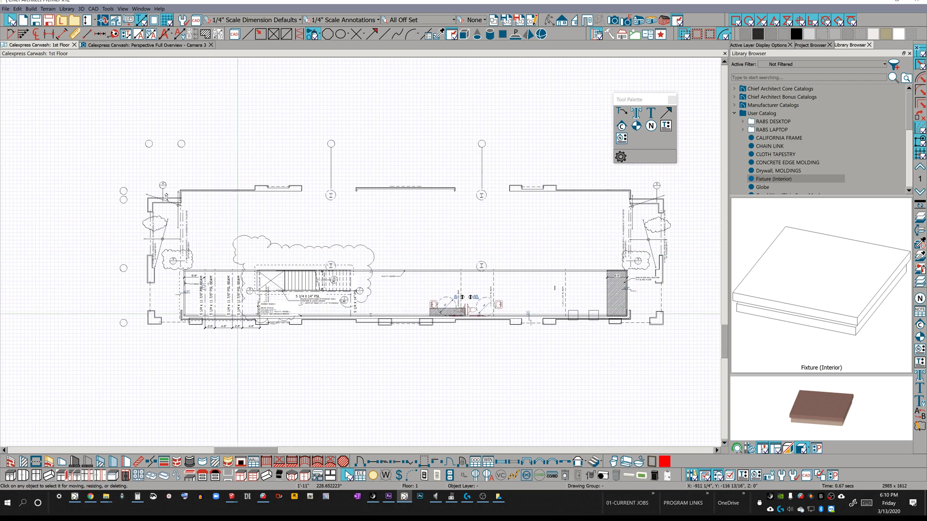
scroll(456, 340, "up", 2)
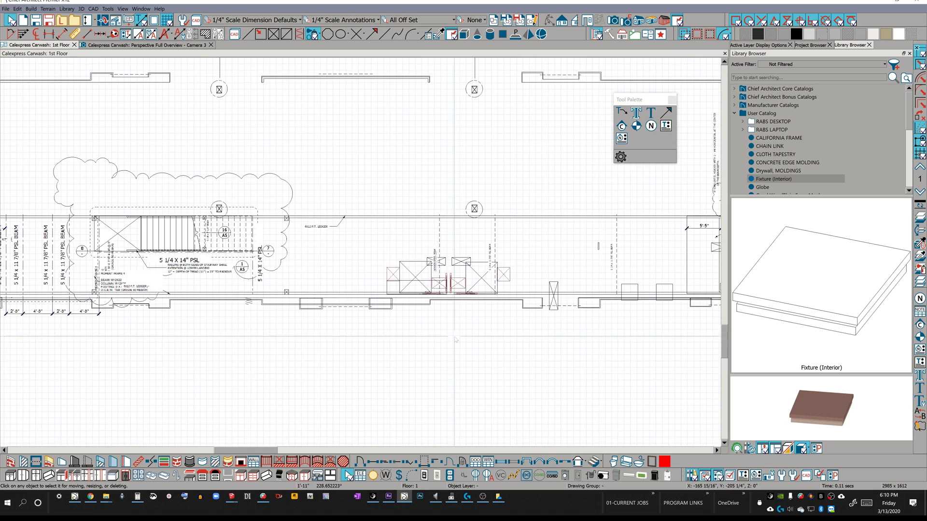
scroll(155, 270, "up", 1)
scroll(159, 256, "up", 1)
middle_click_drag(164, 257, 288, 287)
scroll(285, 289, "up", 2)
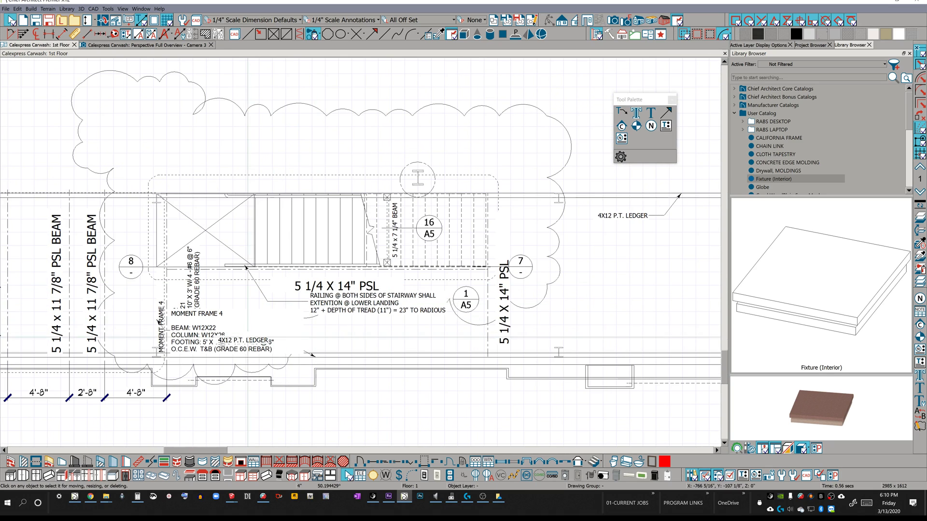
scroll(169, 338, "down", 1)
middle_click_drag(137, 322, 333, 357)
scroll(428, 321, "down", 2)
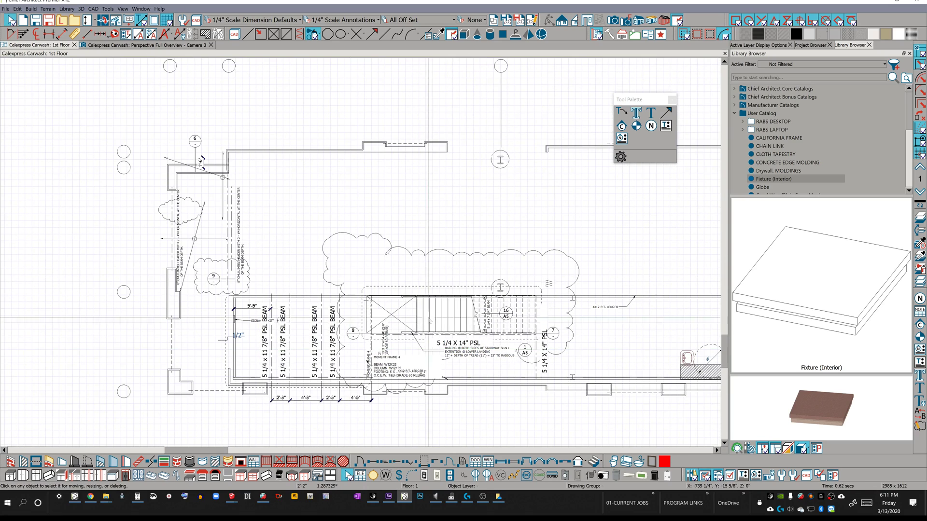
middle_click_drag(571, 258, 390, 239)
scroll(390, 239, "down", 1)
scroll(390, 239, "down", 1)
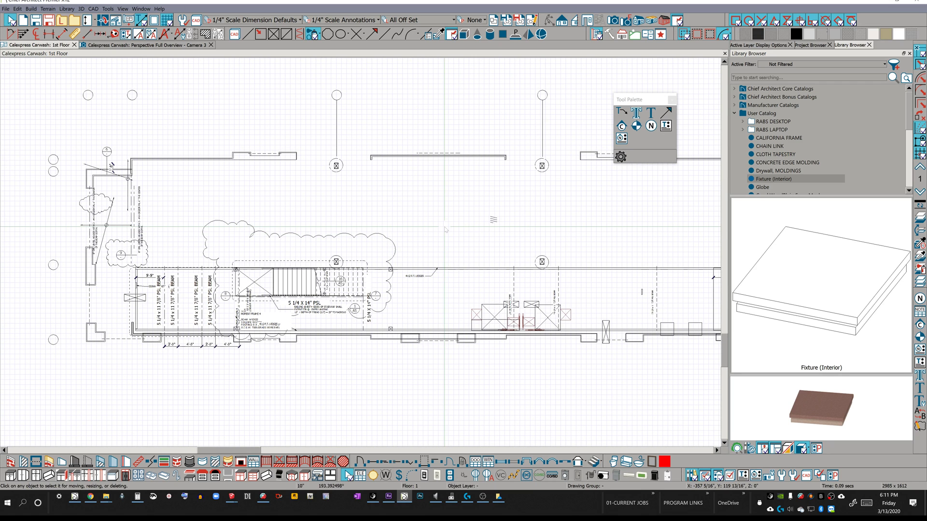
scroll(492, 220, "down", 1)
middle_click_drag(493, 220, 415, 226)
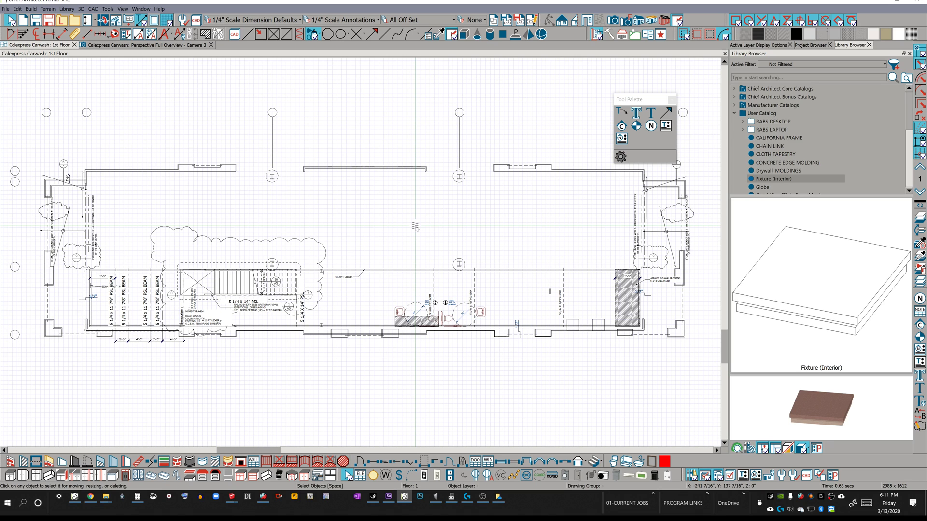
right_click(834, 498)
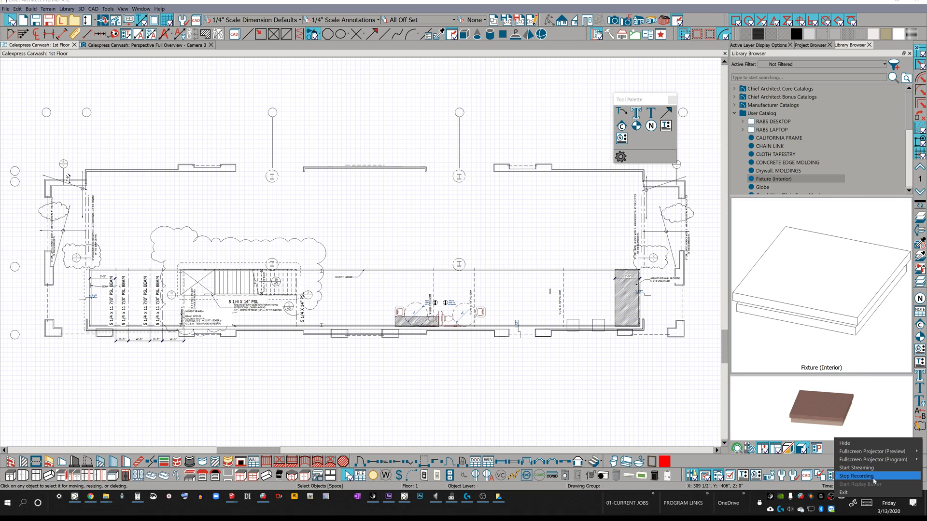